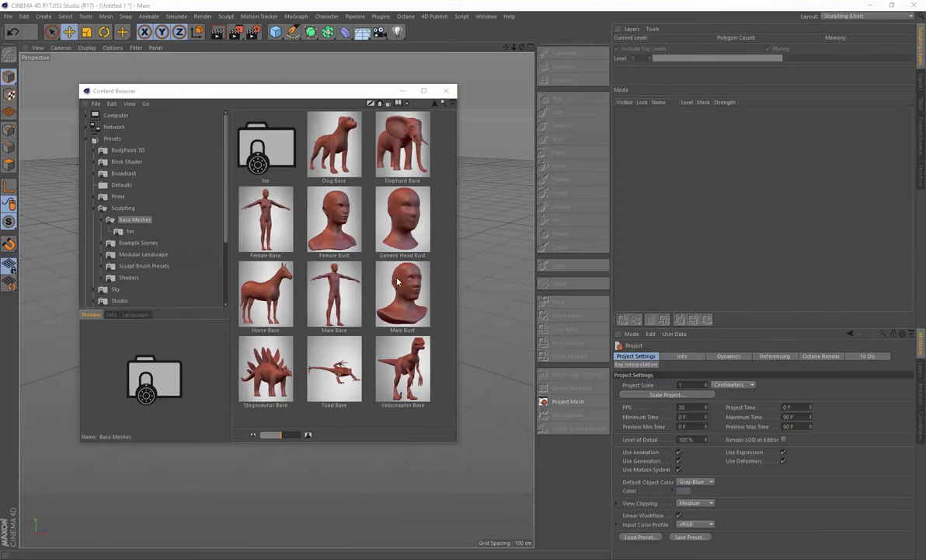
- Load the Elephant Base mesh from the Sculpting Base Meshes presets into the scene
{"action": "left_click_drag", "start_coordinate": [309, 98], "coordinate": [333, 95]}
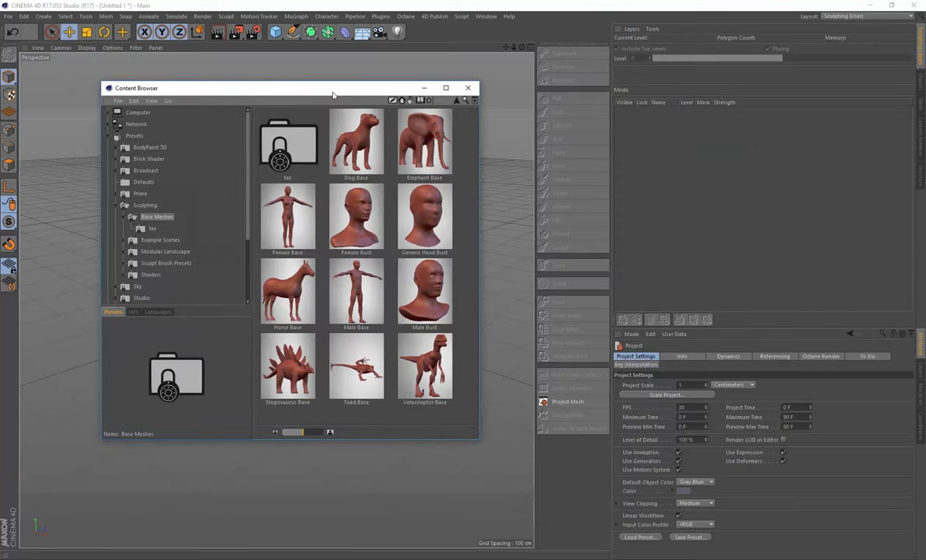
{"action": "double_click", "coordinate": [425, 144]}
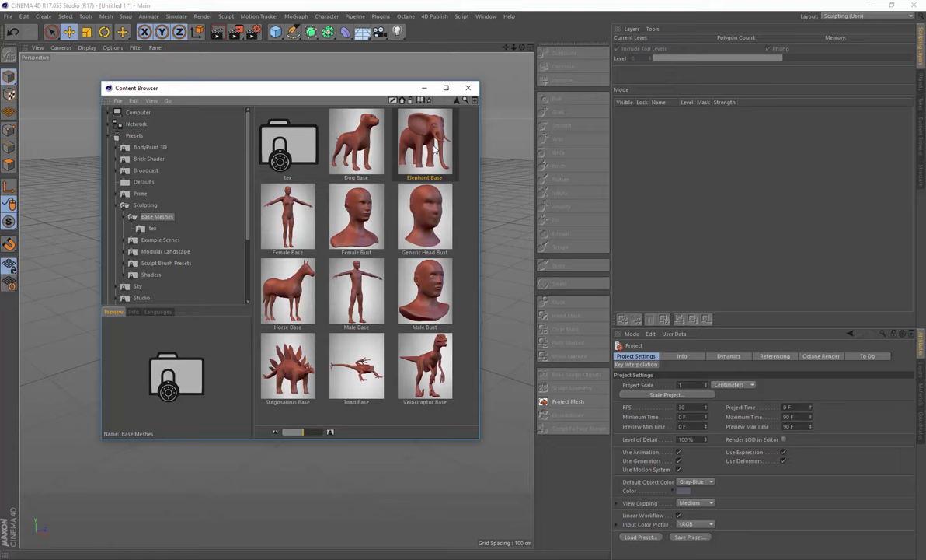
{"action": "left_click", "coordinate": [424, 90]}
{"action": "left_click_drag", "start_coordinate": [238, 206], "coordinate": [456, 77], "text": "alt"}
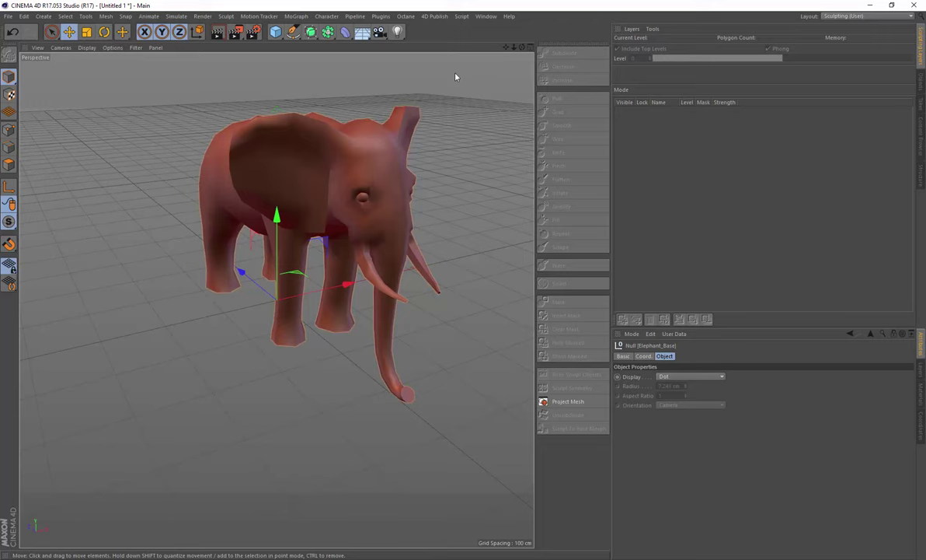
{"action": "left_click_drag", "start_coordinate": [499, 53], "coordinate": [474, 84], "text": "alt"}
{"action": "left_click_drag", "start_coordinate": [508, 52], "coordinate": [488, 79], "text": "alt"}
- Subdivide the elephant's body mesh to sculpting level 3
{"action": "left_click", "coordinate": [284, 207]}
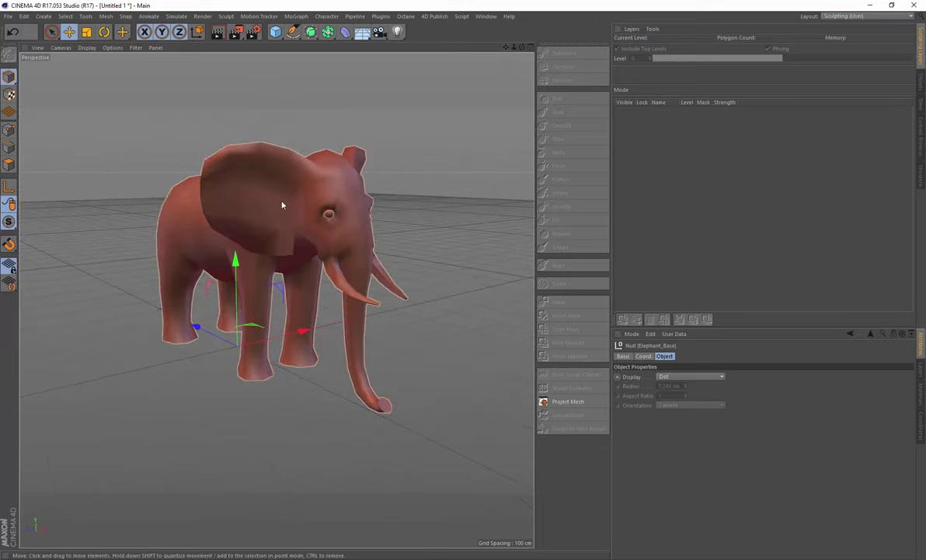
{"action": "left_click", "coordinate": [564, 53]}
{"action": "left_click", "coordinate": [564, 53]}
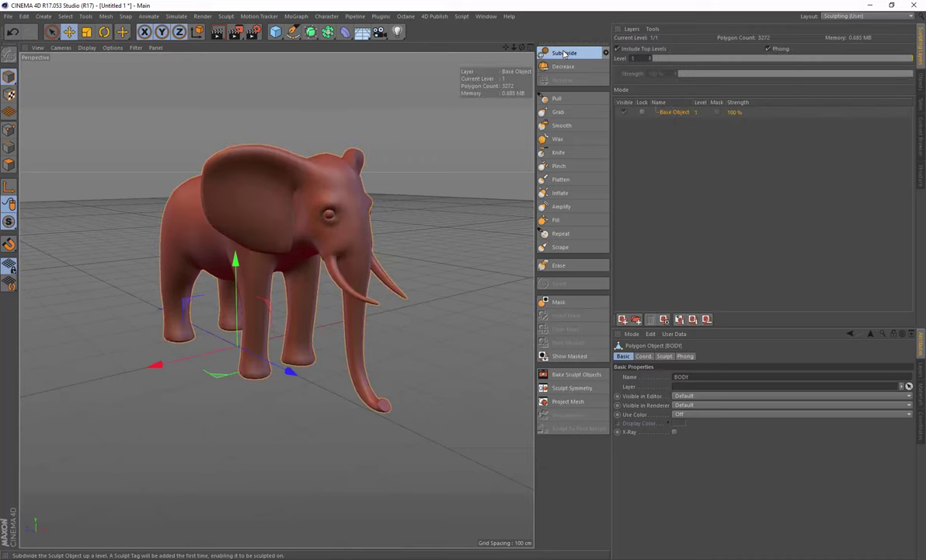
{"action": "left_click", "coordinate": [564, 53]}
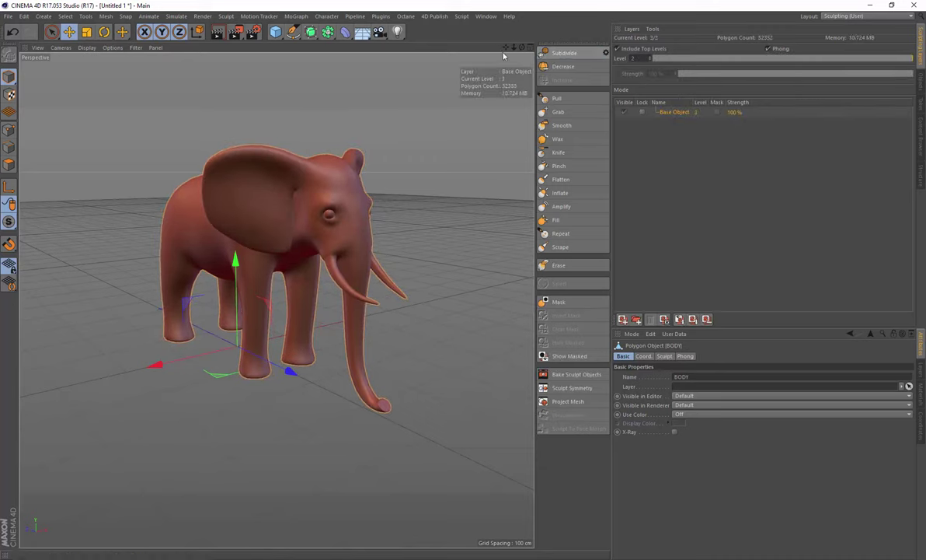
{"action": "left_click_drag", "start_coordinate": [523, 48], "coordinate": [497, 49]}
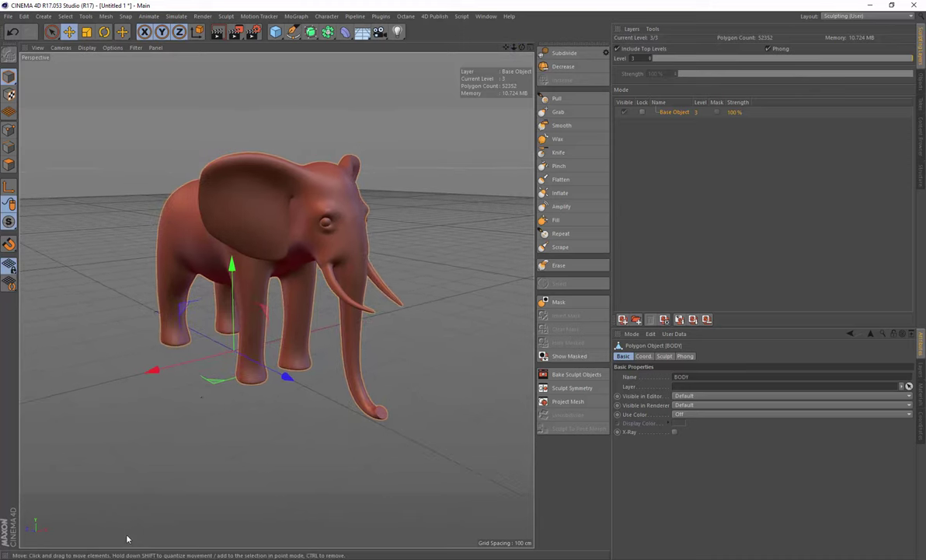
- Switch to Chrome and look over the Elephant0112 texture page and the Elephant category on textures.com
{"action": "mouse_move", "coordinate": [129, 559]}
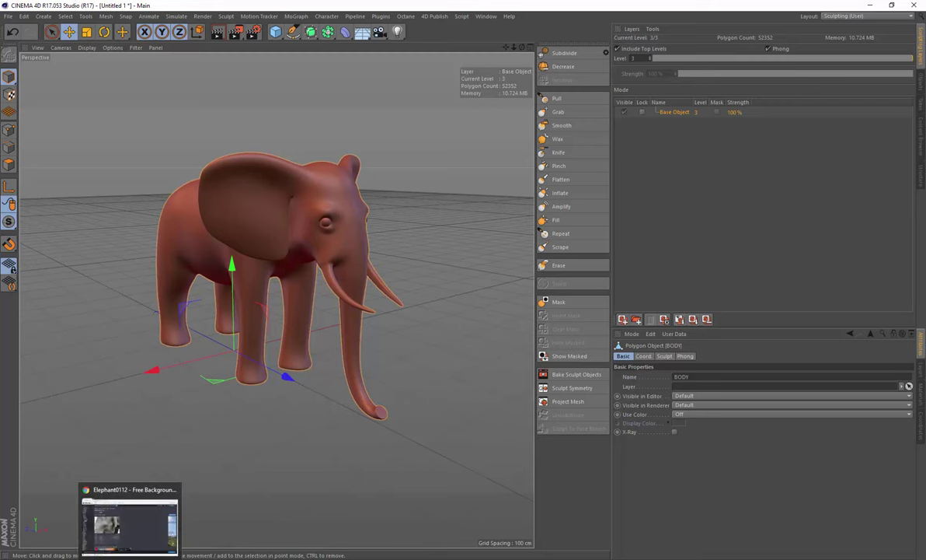
{"action": "left_click", "coordinate": [132, 532]}
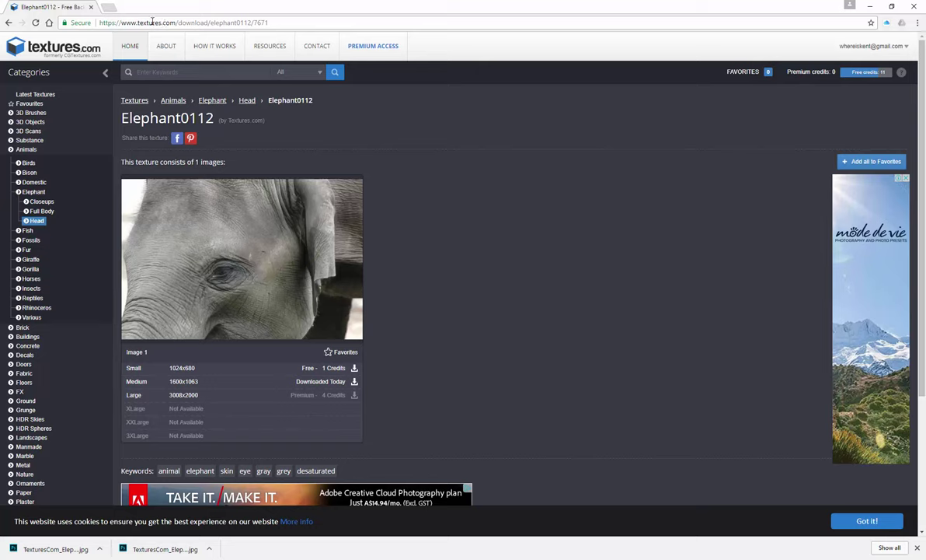
{"action": "left_click", "coordinate": [33, 192]}
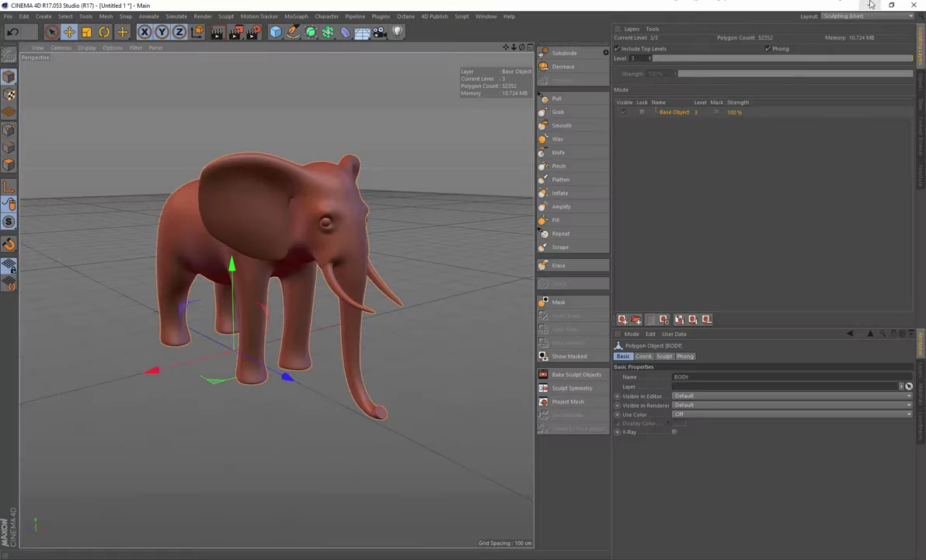
- View the reference photos TexturesCom_Elephant0112_M.jpg and TexturesCom_Elephant0161_M.jpg in Cinema 4D's Picture Viewer
{"action": "left_click", "coordinate": [840, 17]}
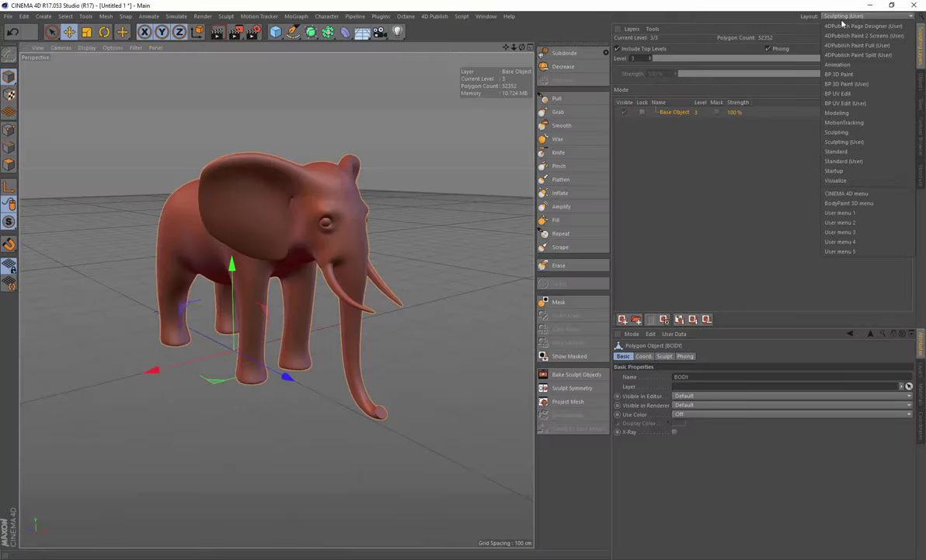
{"action": "left_click", "coordinate": [523, 5]}
{"action": "left_click", "coordinate": [487, 17]}
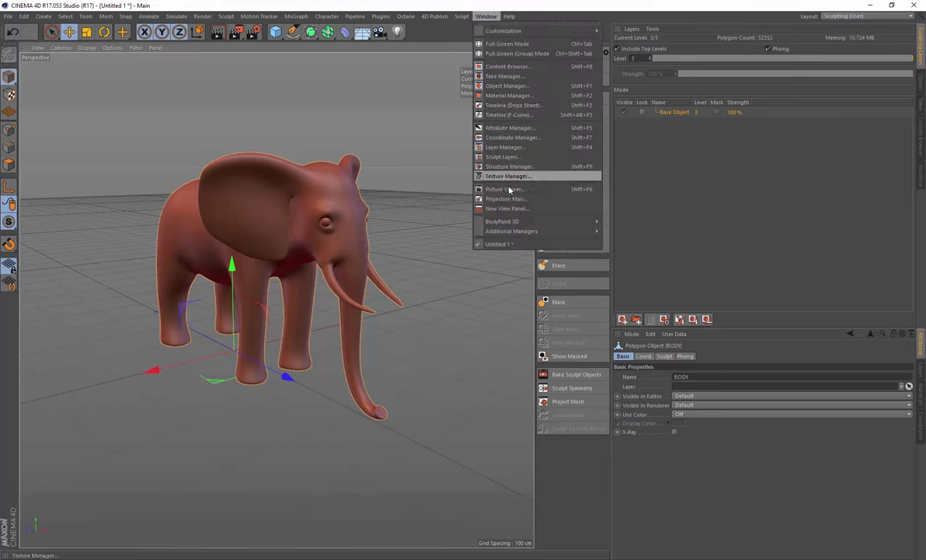
{"action": "left_click", "coordinate": [502, 164]}
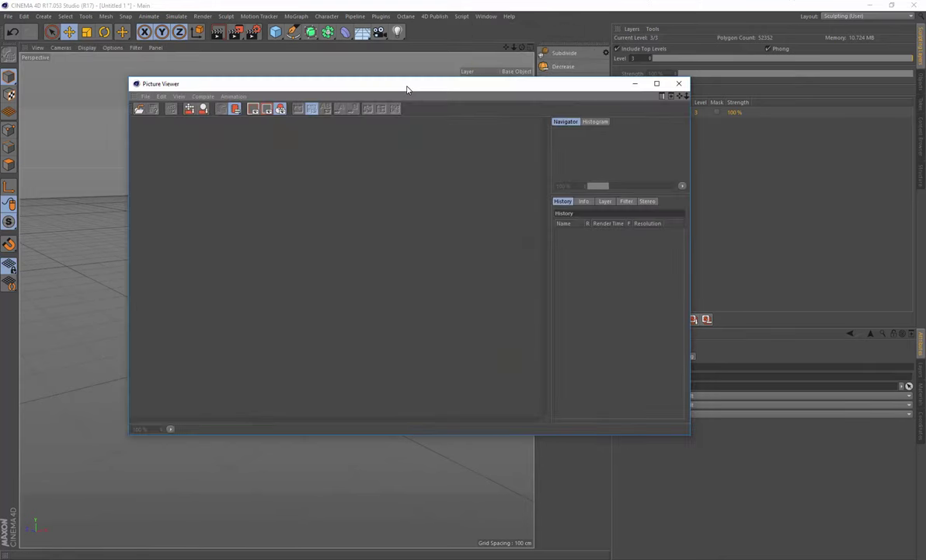
{"action": "left_click_drag", "start_coordinate": [403, 218], "coordinate": [387, 230]}
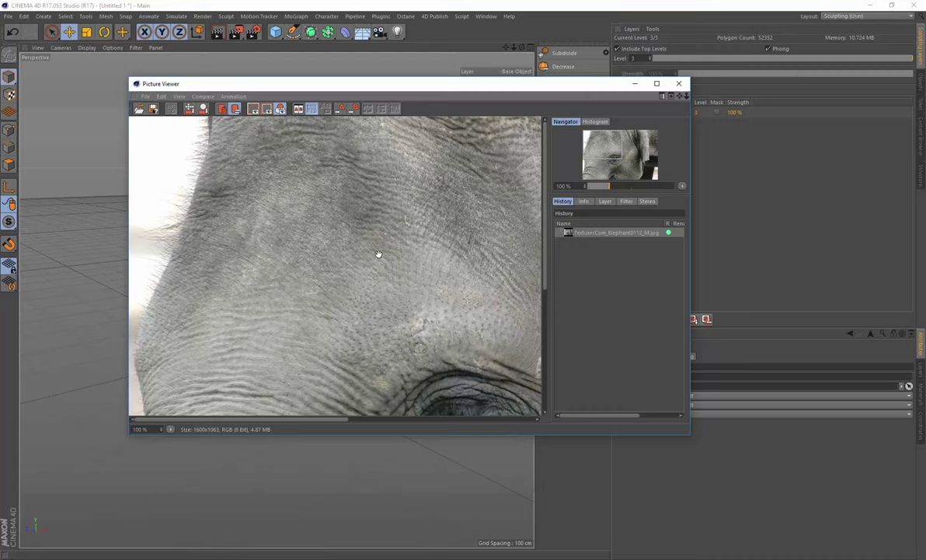
{"action": "scroll", "coordinate": [438, 233], "scroll_direction": "down", "scroll_amount": 5}
{"action": "scroll", "coordinate": [439, 235], "scroll_direction": "up", "scroll_amount": 2}
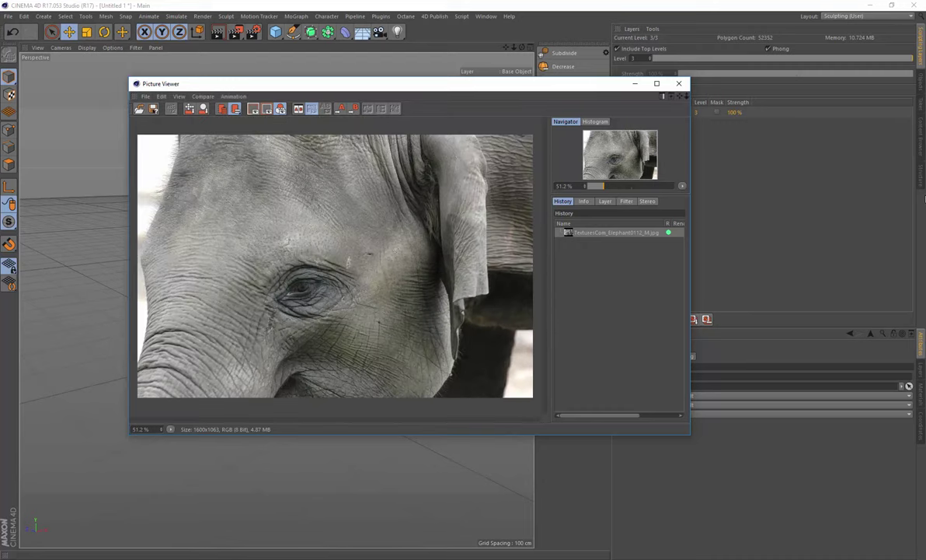
{"action": "left_click_drag", "start_coordinate": [0, 256], "coordinate": [477, 255]}
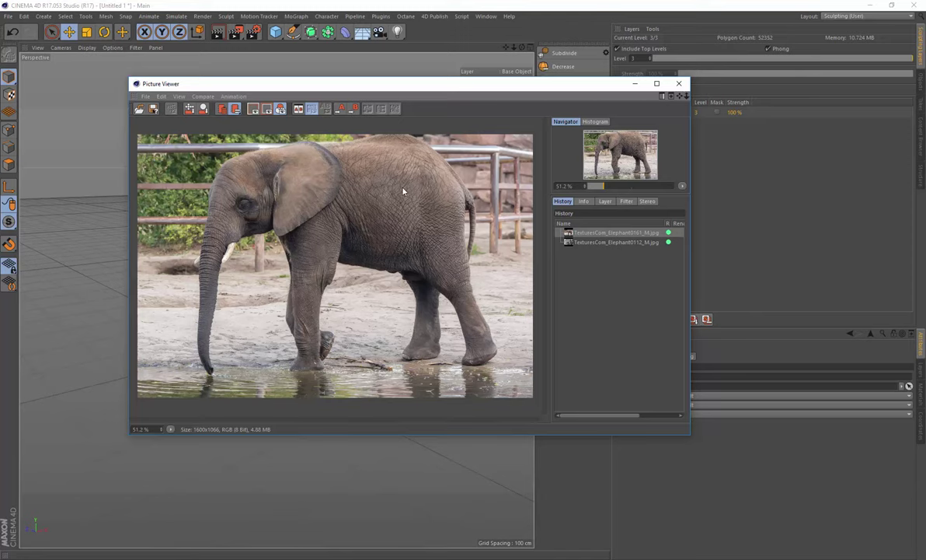
{"action": "left_click", "coordinate": [638, 85]}
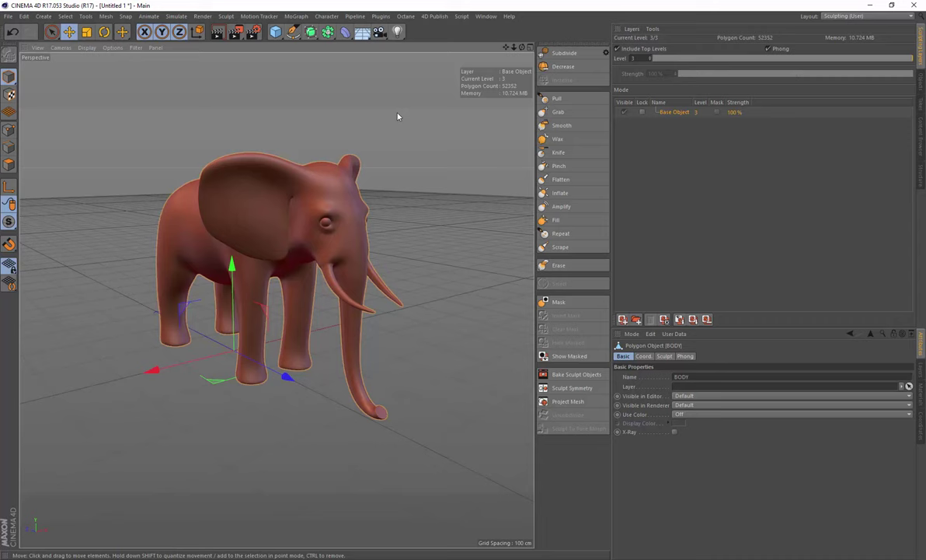
- Create a single material for the elephant's body in the 4D Publish Material View
{"action": "left_click_drag", "start_coordinate": [206, 233], "coordinate": [299, 210], "text": "alt"}
{"action": "left_click", "coordinate": [476, 20]}
{"action": "mouse_move", "coordinate": [441, 17]}
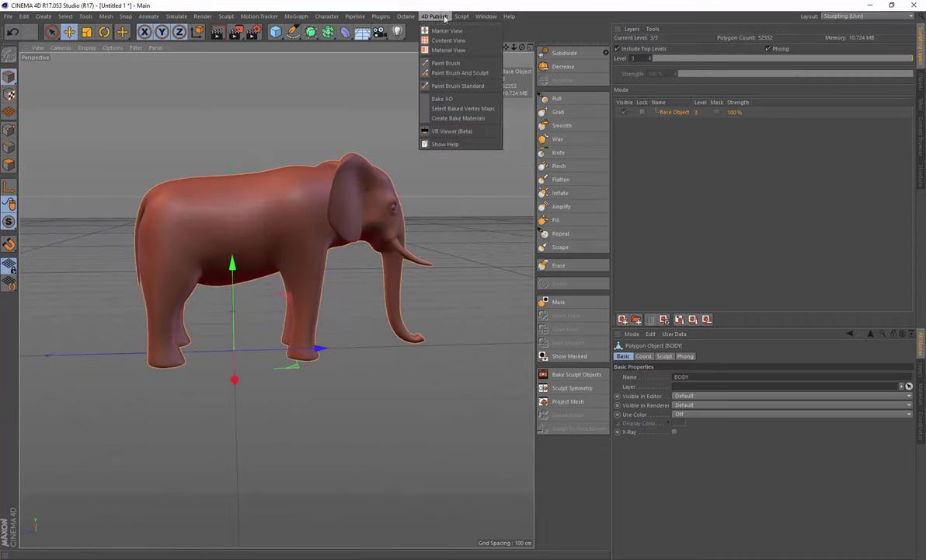
{"action": "left_click", "coordinate": [441, 44]}
{"action": "left_click", "coordinate": [300, 240]}
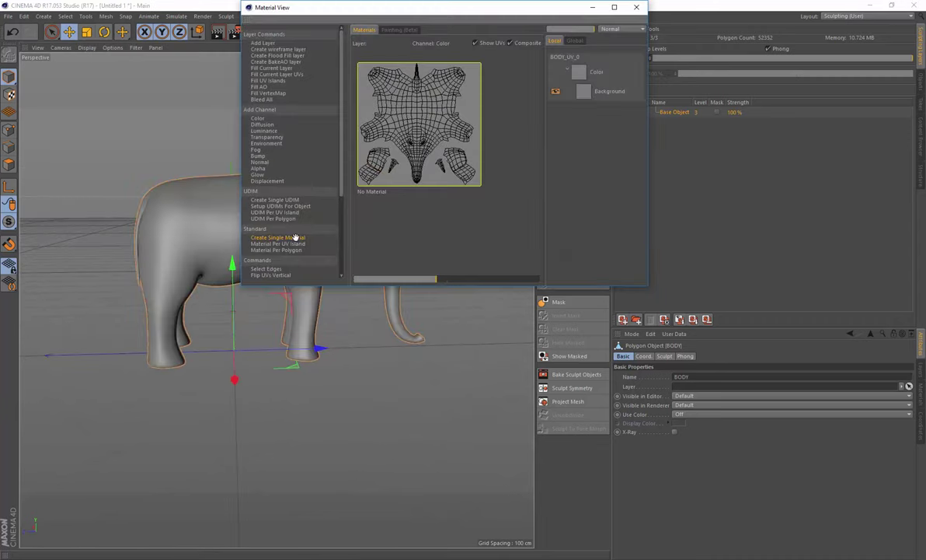
{"action": "left_click", "coordinate": [618, 90]}
{"action": "left_click", "coordinate": [637, 13]}
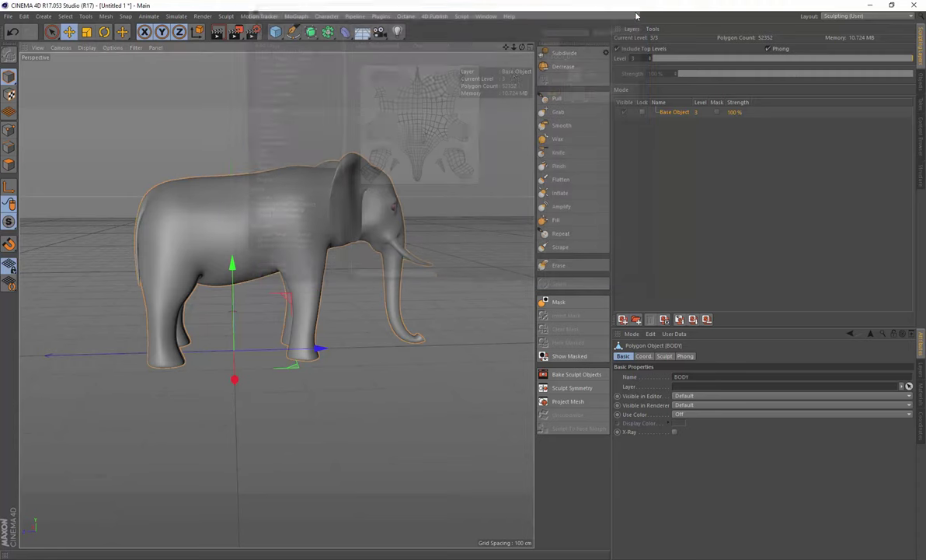
- Activate the 4D Publish Paint Brush and enlarge the area showing its settings
{"action": "left_click_drag", "start_coordinate": [322, 223], "coordinate": [288, 207], "text": "alt"}
{"action": "scroll", "coordinate": [255, 230], "scroll_direction": "up", "scroll_amount": 3}
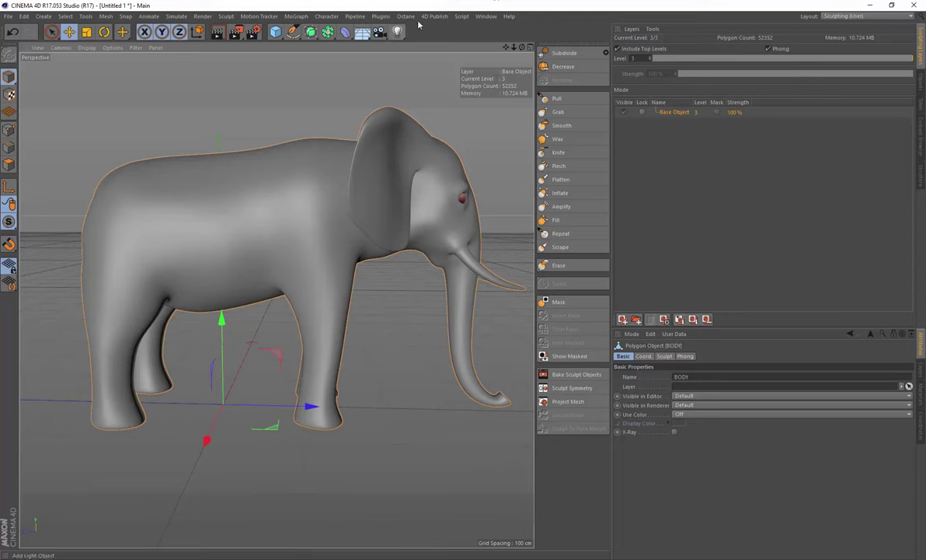
{"action": "left_click", "coordinate": [434, 16]}
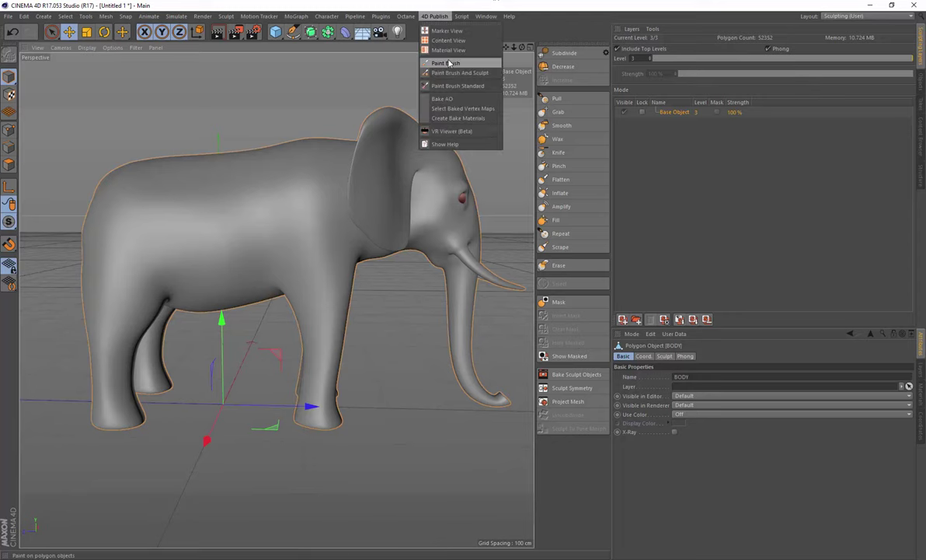
{"action": "left_click", "coordinate": [447, 63]}
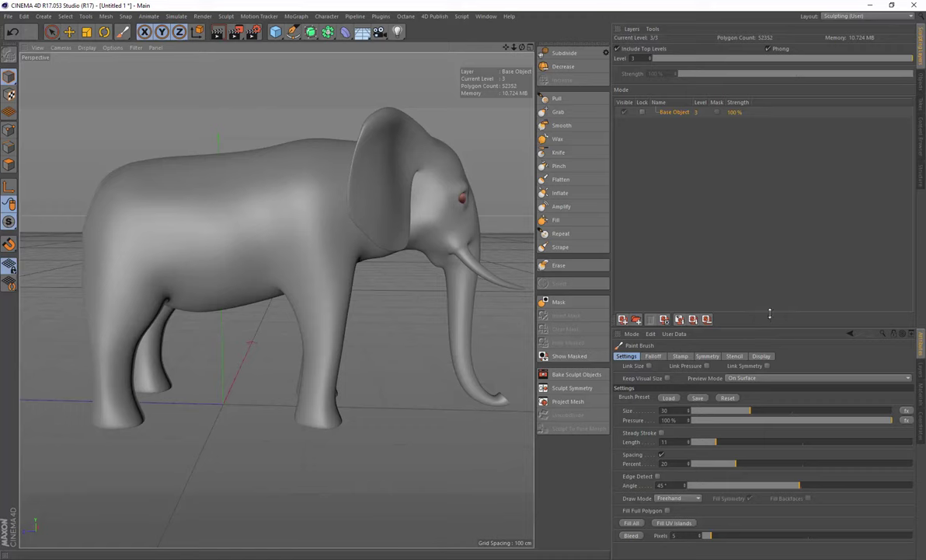
{"action": "left_click_drag", "start_coordinate": [770, 314], "coordinate": [770, 170]}
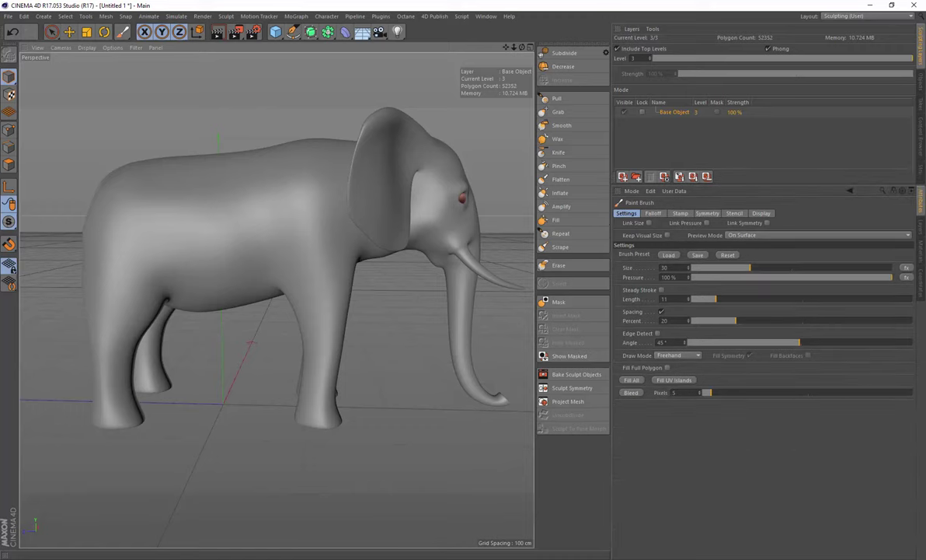
- Try TexturesCom_Elephant0112_M.jpg as the brush stencil at scale 0.41, and replace it with TexturesCom_Elephant0161_M.jpg
{"action": "left_click", "coordinate": [736, 213]}
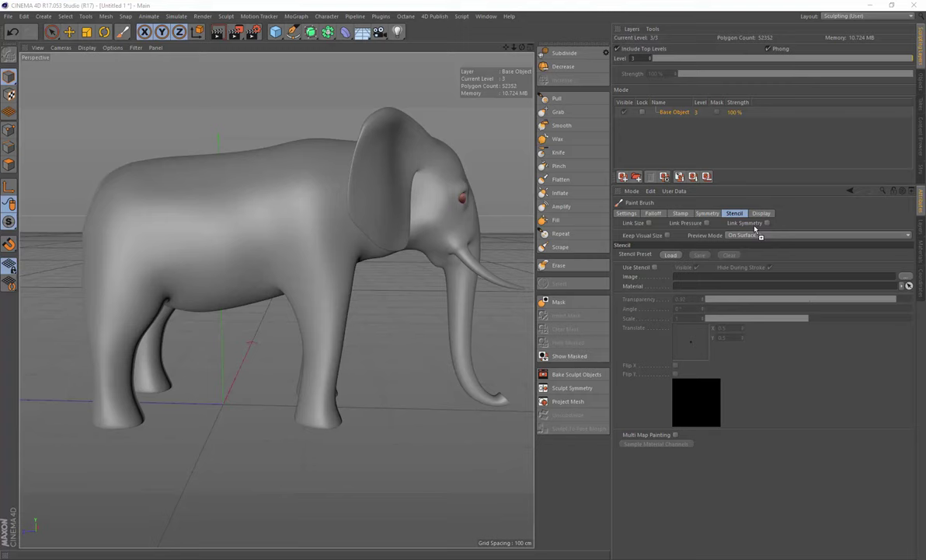
{"action": "left_click_drag", "start_coordinate": [720, 280], "coordinate": [721, 281]}
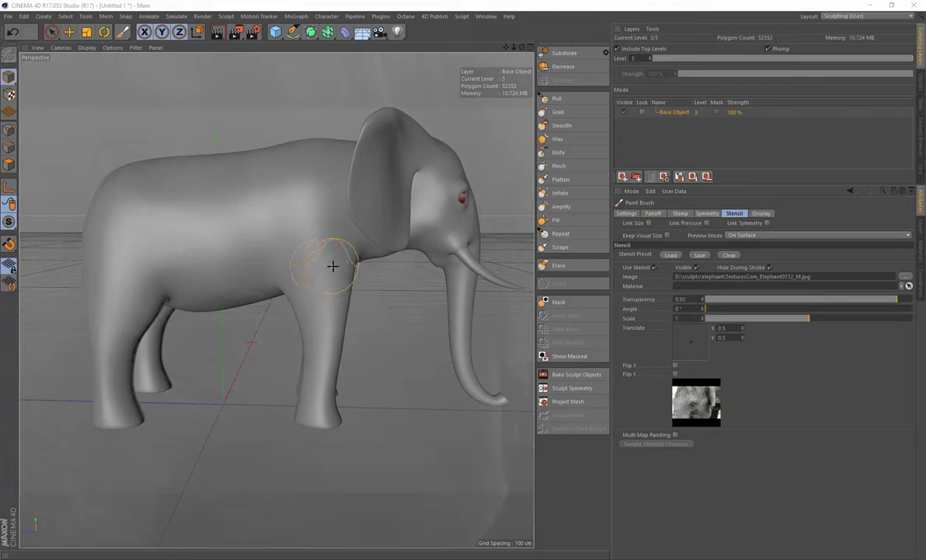
{"action": "right_click_drag", "start_coordinate": [348, 265], "coordinate": [342, 269]}
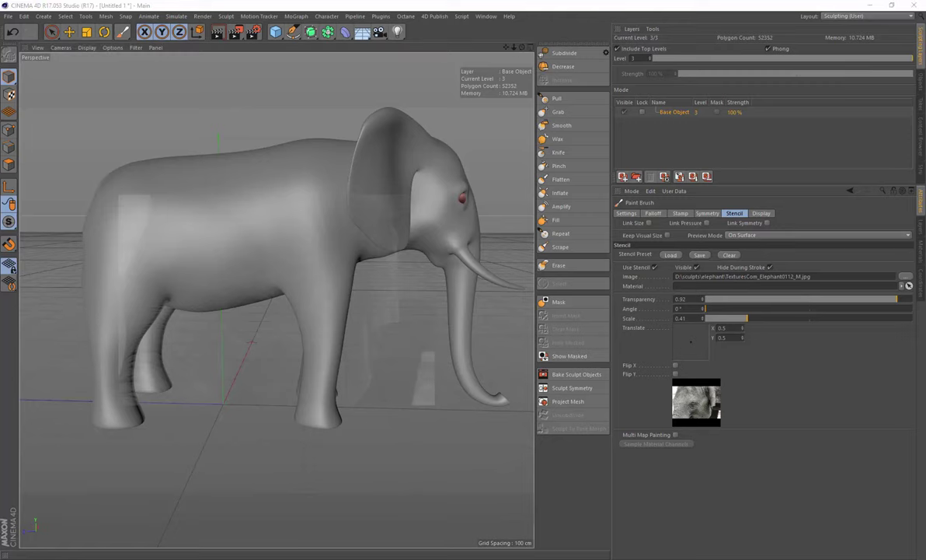
{"action": "left_click_drag", "start_coordinate": [754, 277], "coordinate": [754, 277]}
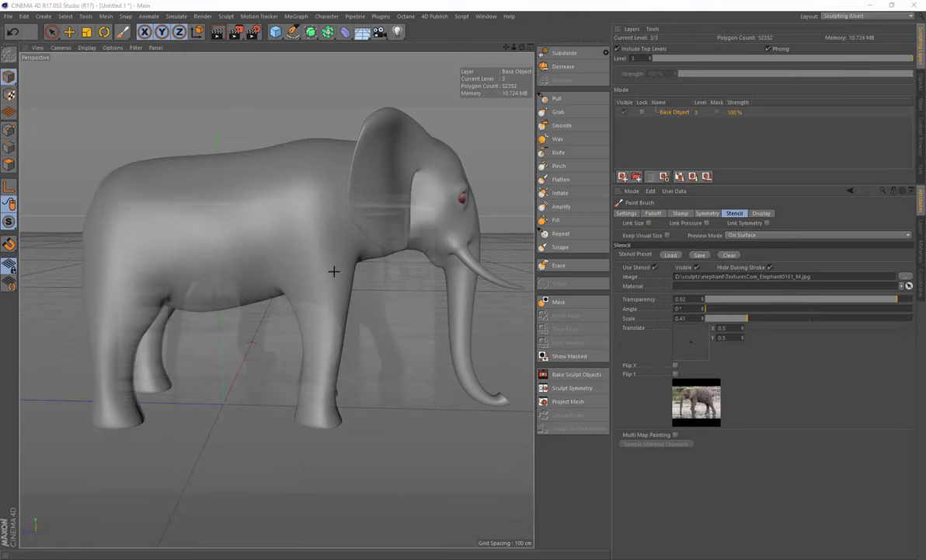
- Flip the stencil along X and align it over the elephant at scale 0.71, position 0.446 by 0.467, with transparency 0.83
{"action": "middle_click_drag", "start_coordinate": [273, 263], "coordinate": [265, 234]}
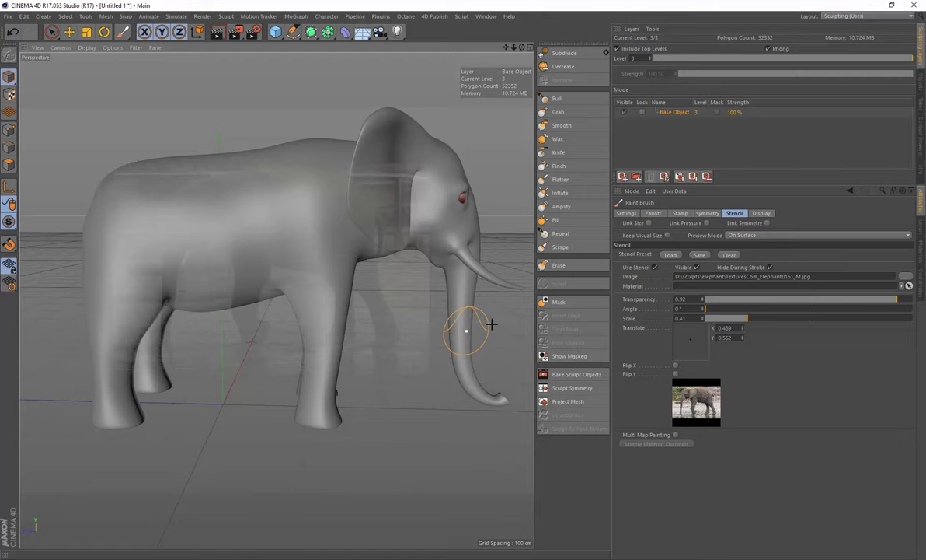
{"action": "mouse_move", "coordinate": [369, 245]}
{"action": "middle_mouse_down"}
{"action": "mouse_move", "coordinate": [286, 243]}
{"action": "mouse_move", "coordinate": [368, 245]}
{"action": "middle_mouse_up"}
{"action": "right_click_drag", "start_coordinate": [397, 242], "coordinate": [244, 257], "text": "alt"}
{"action": "scroll", "coordinate": [244, 256], "scroll_direction": "up", "scroll_amount": 8}
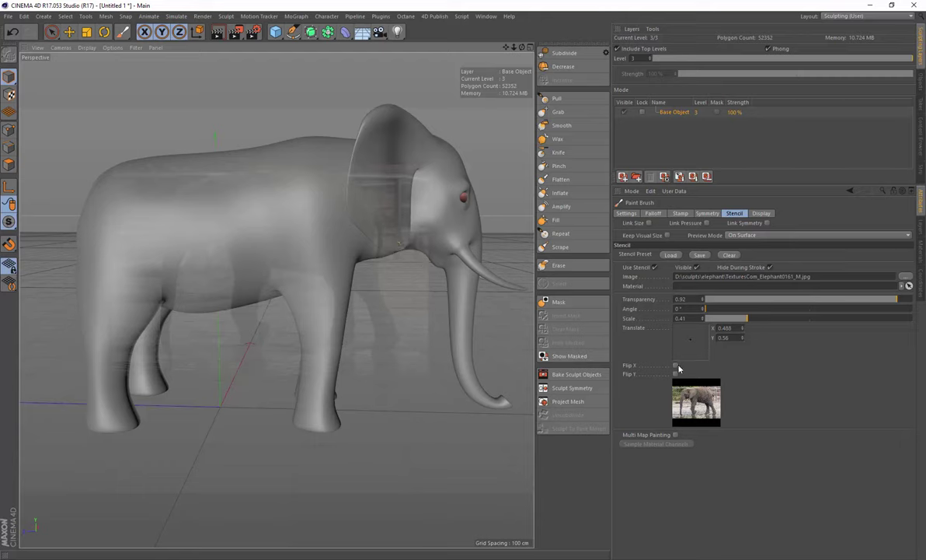
{"action": "left_click", "coordinate": [675, 365]}
{"action": "mouse_move", "coordinate": [312, 269]}
{"action": "right_mouse_down"}
{"action": "mouse_move", "coordinate": [333, 271]}
{"action": "mouse_move", "coordinate": [325, 271]}
{"action": "right_mouse_up"}
{"action": "mouse_move", "coordinate": [299, 257]}
{"action": "middle_mouse_down"}
{"action": "mouse_move", "coordinate": [364, 246]}
{"action": "mouse_move", "coordinate": [333, 240]}
{"action": "mouse_move", "coordinate": [310, 301]}
{"action": "middle_mouse_up"}
{"action": "left_click_drag", "start_coordinate": [309, 300], "coordinate": [298, 273], "text": "alt"}
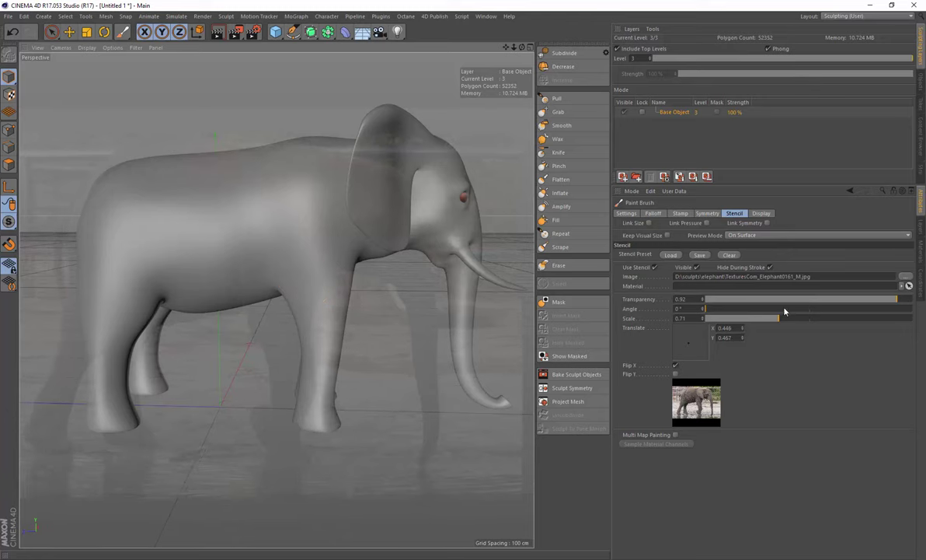
{"action": "left_click_drag", "start_coordinate": [904, 303], "coordinate": [874, 297]}
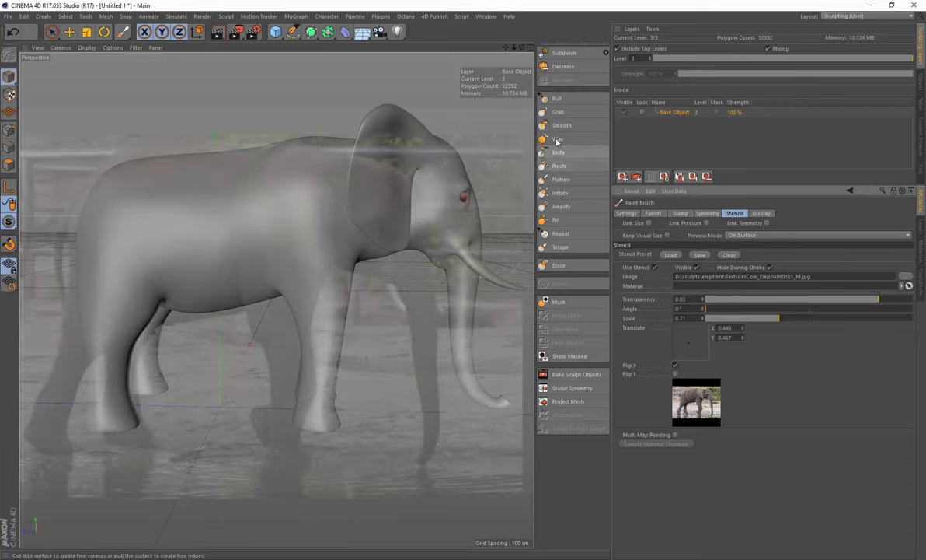
- Pull up the elephant's rump with the Grab brush, using linked X (YZ) symmetry
{"action": "left_click", "coordinate": [558, 112]}
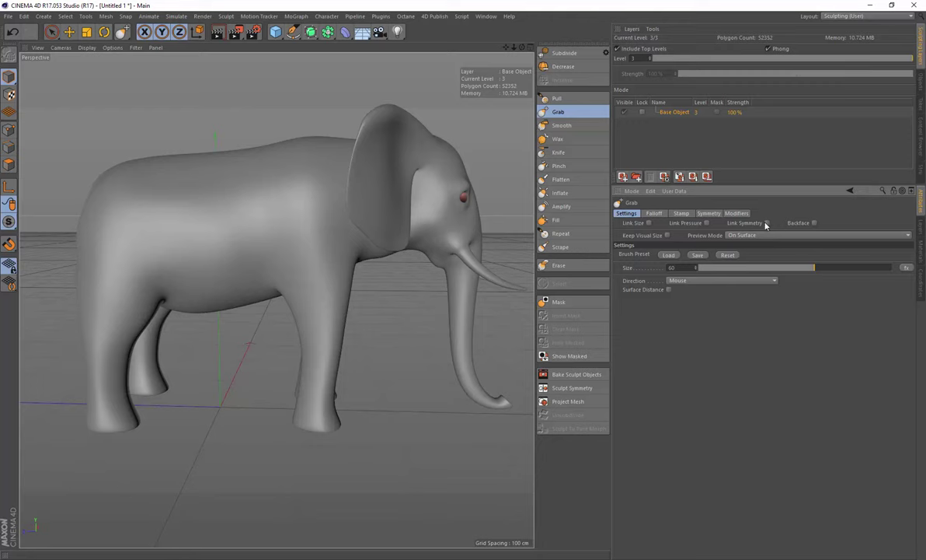
{"action": "left_click", "coordinate": [708, 214]}
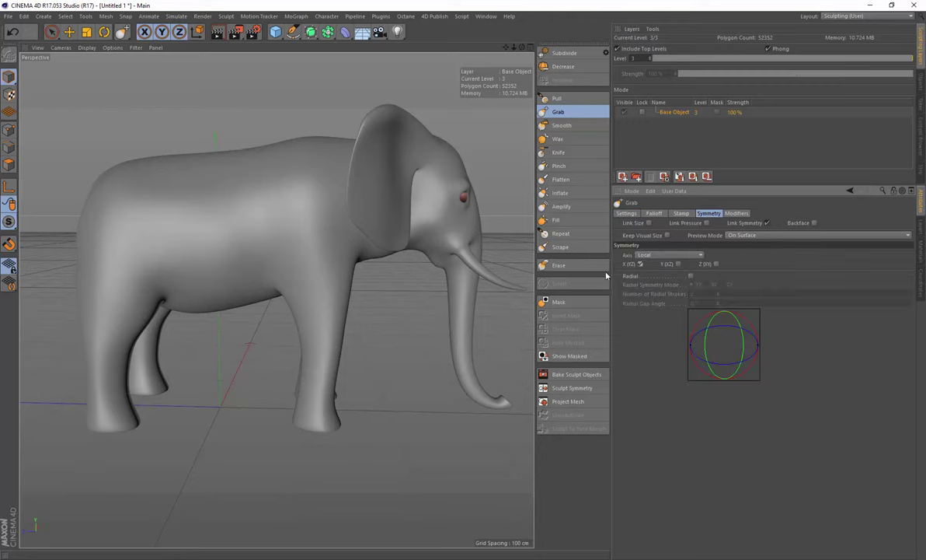
{"action": "left_click_drag", "start_coordinate": [134, 169], "coordinate": [133, 158]}
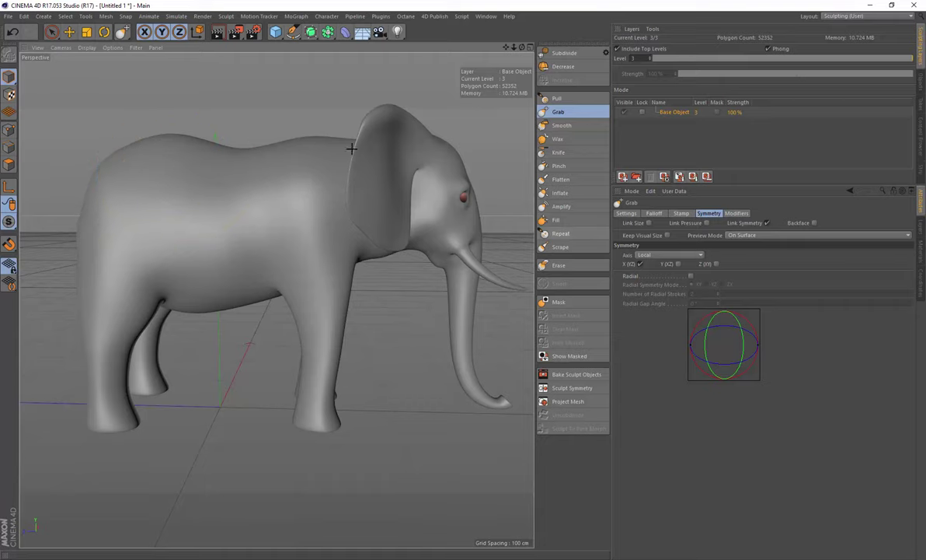
- Dock a Picture Viewer beside the model and zoom out the TexturesCom_Elephant0161_M.jpg reference photo until the whole elephant fits
{"action": "left_click_drag", "start_coordinate": [196, 198], "coordinate": [375, 206], "text": "alt"}
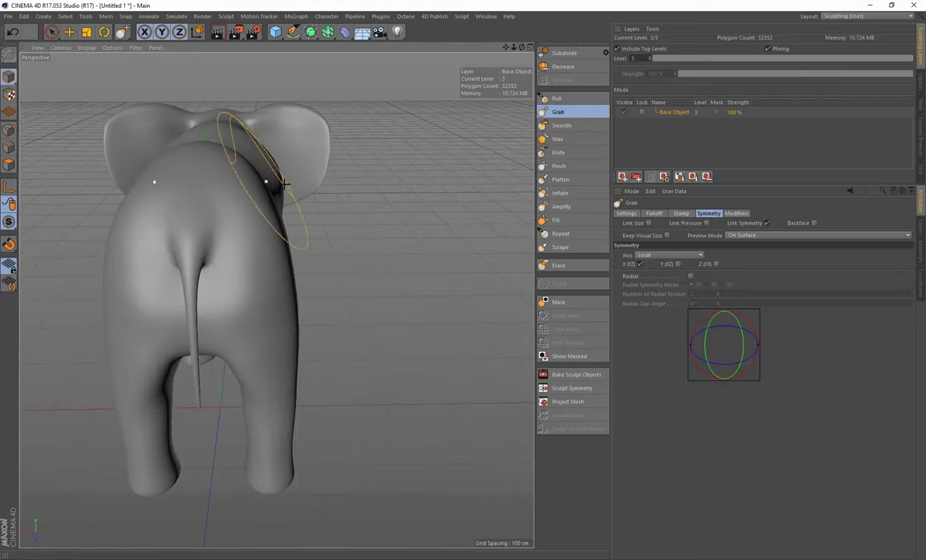
{"action": "left_click_drag", "start_coordinate": [269, 187], "coordinate": [197, 172], "text": "alt"}
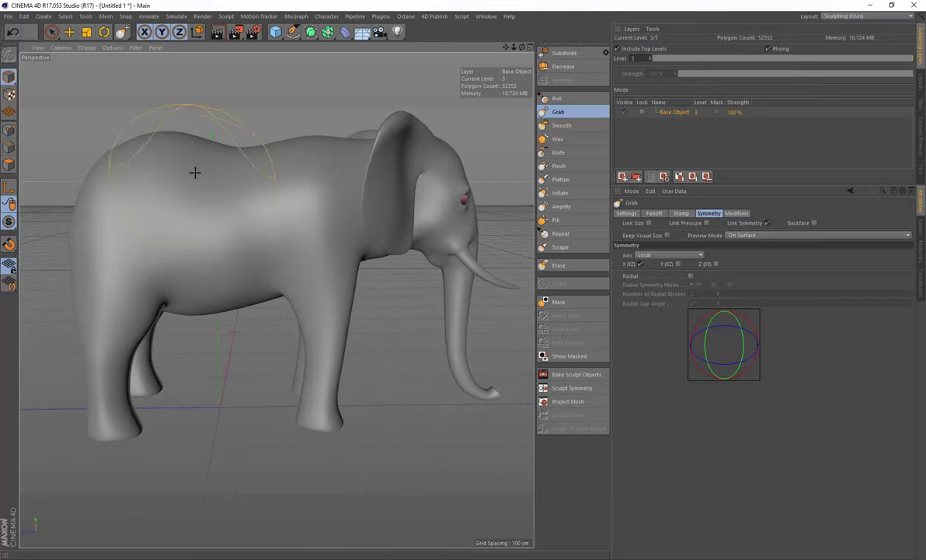
{"action": "left_click", "coordinate": [445, 18]}
{"action": "mouse_move", "coordinate": [485, 16]}
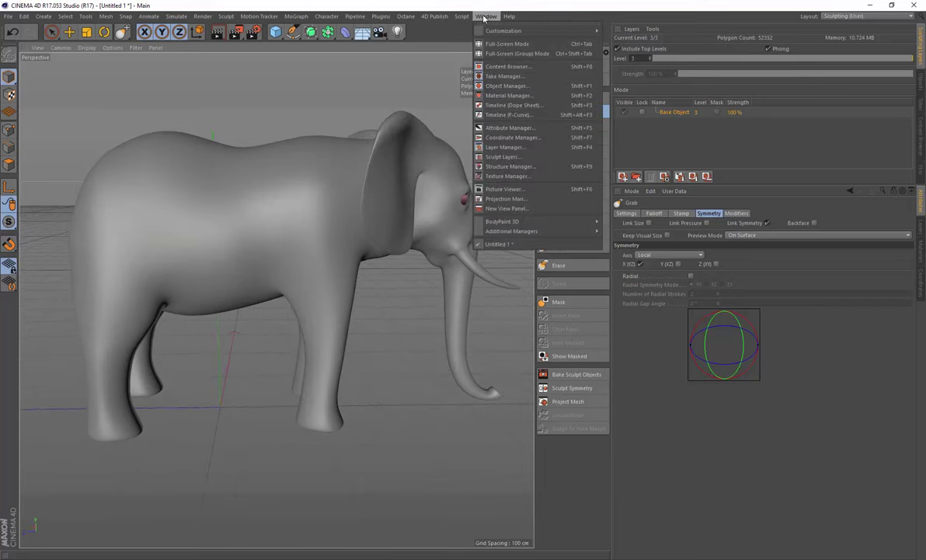
{"action": "left_click", "coordinate": [538, 191]}
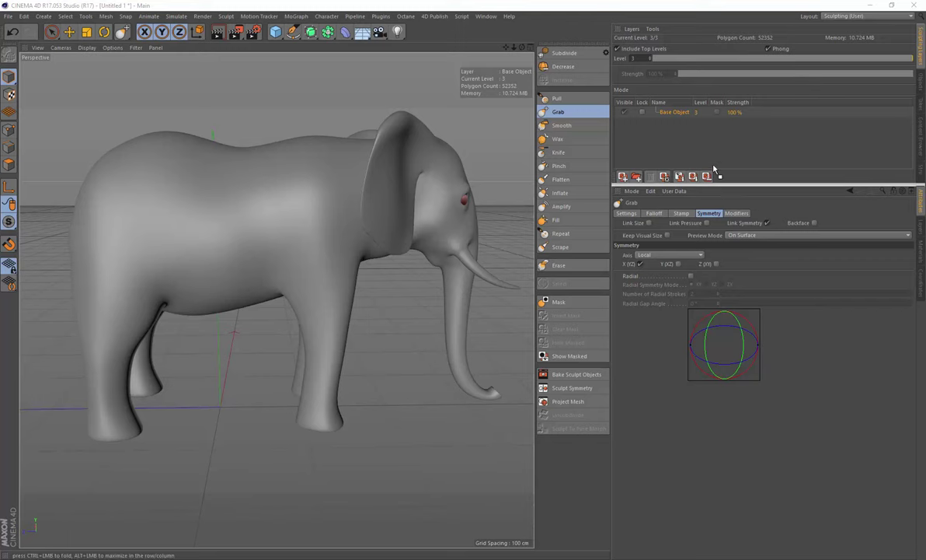
{"action": "left_click_drag", "start_coordinate": [709, 205], "coordinate": [697, 193]}
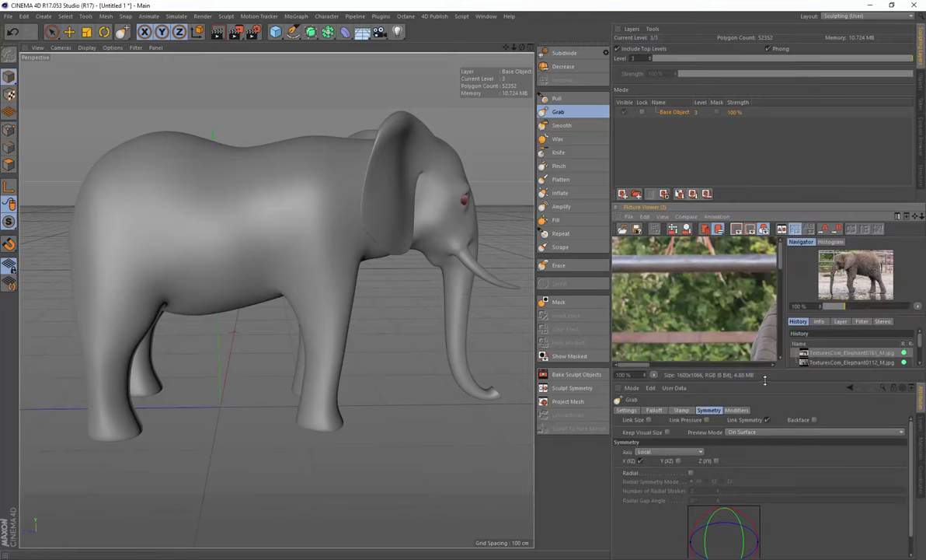
{"action": "scroll", "coordinate": [691, 288], "scroll_direction": "down", "scroll_amount": 10}
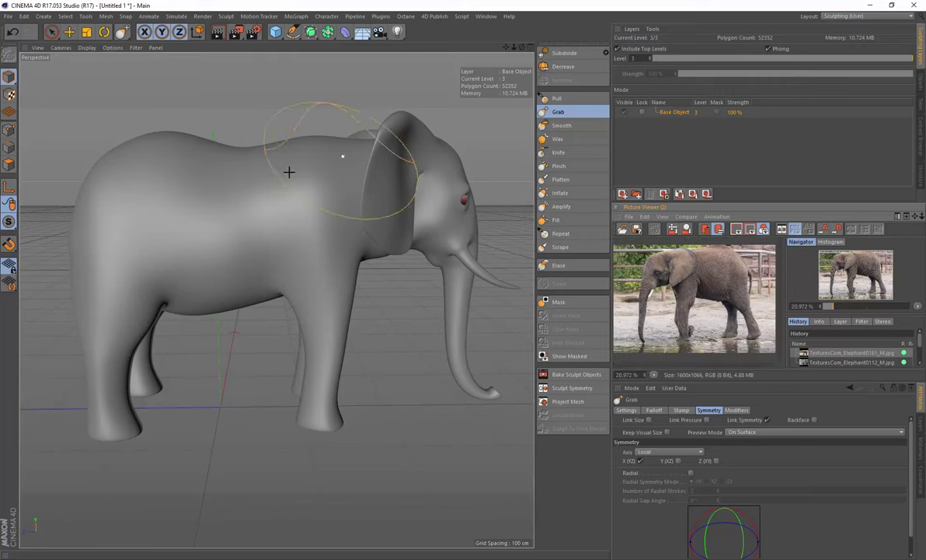
{"action": "left_click_drag", "start_coordinate": [230, 173], "coordinate": [230, 172], "text": "alt"}
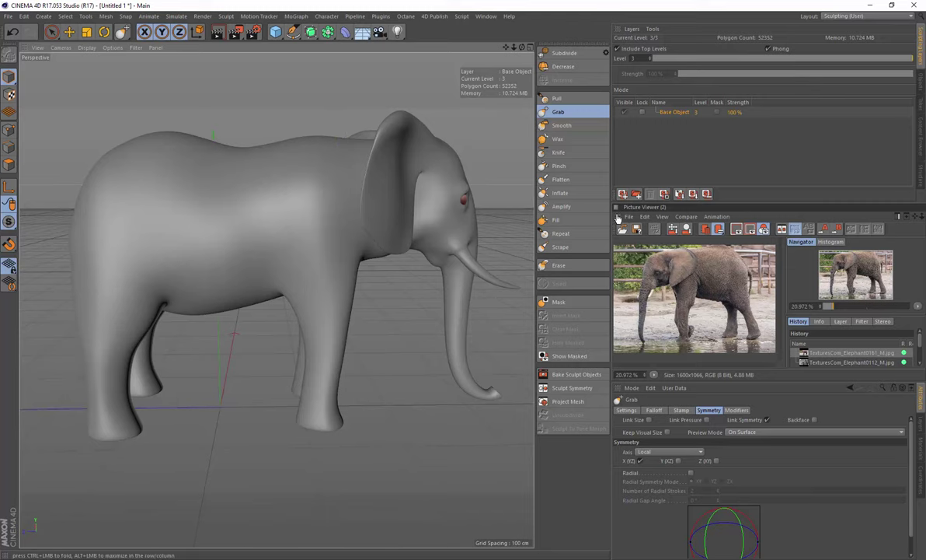
- Undock and close the Picture Viewer, and restore the space for the brush attributes
{"action": "right_click", "coordinate": [618, 218]}
{"action": "left_click", "coordinate": [631, 222]}
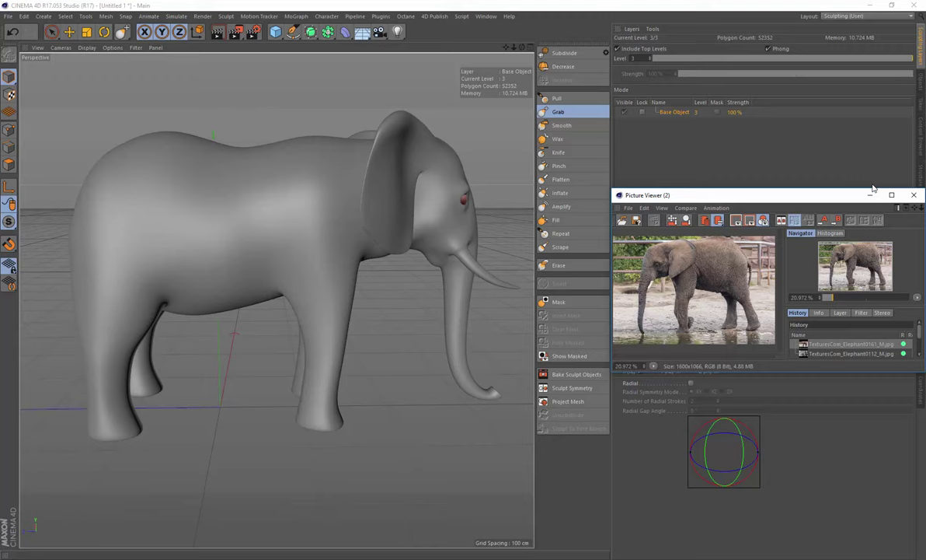
{"action": "left_click", "coordinate": [914, 195]}
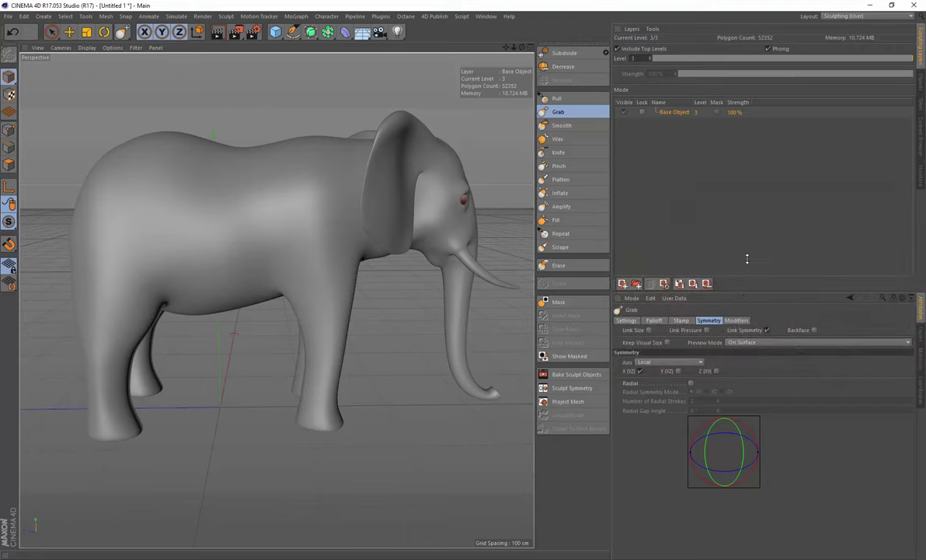
{"action": "left_click_drag", "start_coordinate": [746, 259], "coordinate": [676, 175]}
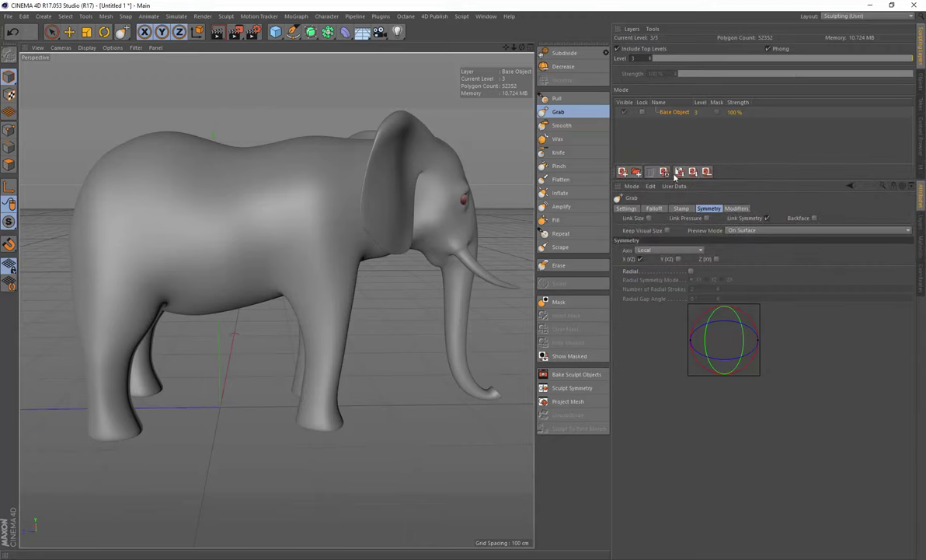
- Paint elephant skin over the rump and back with the 4D Publish Paint Brush, using the stencil at 0.444 by 0.478
{"action": "left_click", "coordinate": [433, 17]}
{"action": "left_click", "coordinate": [440, 72]}
{"action": "left_click_drag", "start_coordinate": [396, 226], "coordinate": [381, 219], "text": "alt"}
{"action": "left_click_drag", "start_coordinate": [279, 235], "coordinate": [299, 202], "text": "alt"}
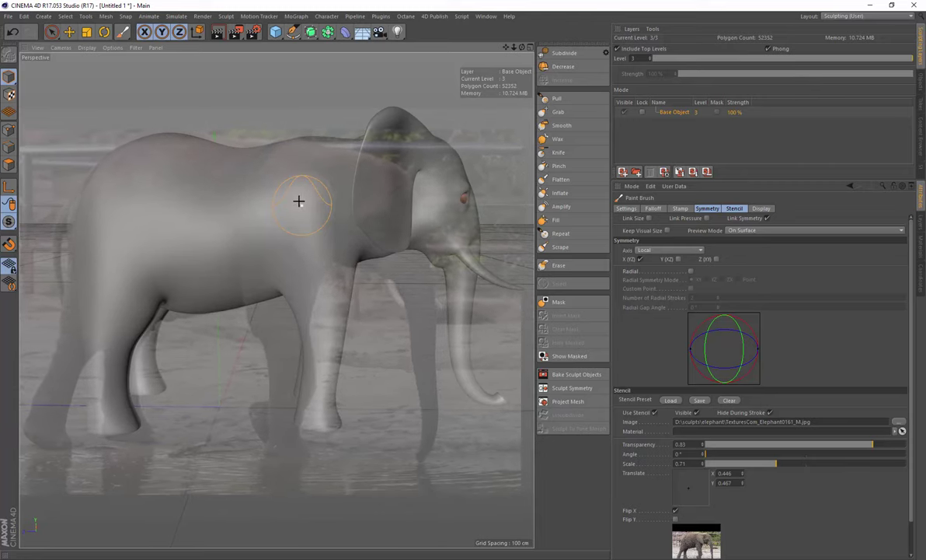
{"action": "middle_click_drag", "start_coordinate": [300, 202], "coordinate": [299, 200]}
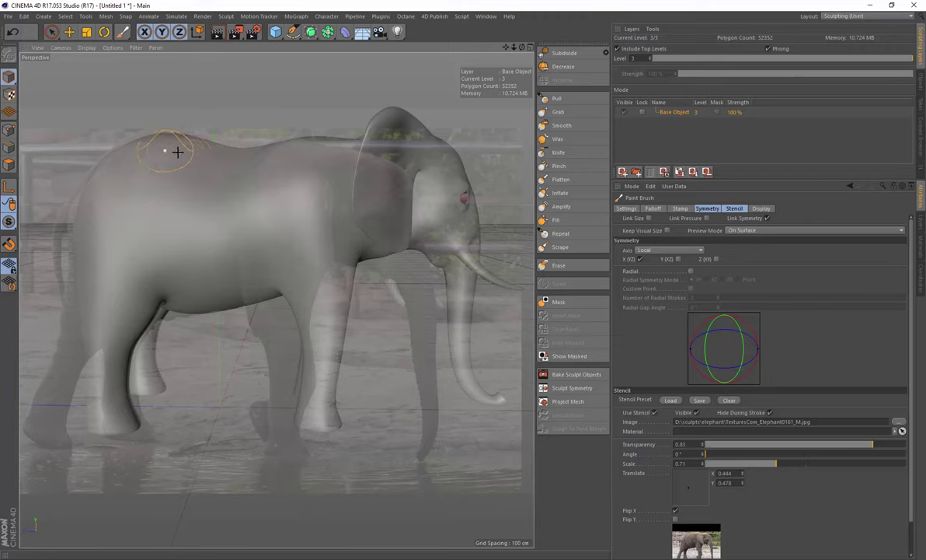
{"action": "mouse_move", "coordinate": [167, 160]}
{"action": "left_mouse_down"}
{"action": "mouse_move", "coordinate": [120, 172]}
{"action": "mouse_move", "coordinate": [109, 200]}
{"action": "mouse_move", "coordinate": [183, 146]}
{"action": "left_mouse_up"}
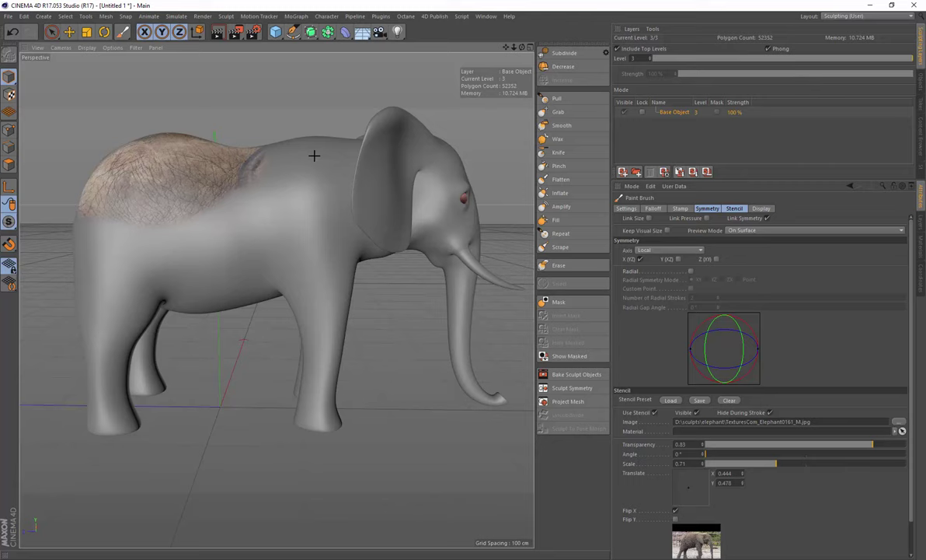
{"action": "mouse_move", "coordinate": [314, 156]}
{"action": "left_mouse_down"}
{"action": "mouse_move", "coordinate": [204, 221]}
{"action": "mouse_move", "coordinate": [216, 208]}
{"action": "mouse_move", "coordinate": [258, 218]}
{"action": "left_mouse_up"}
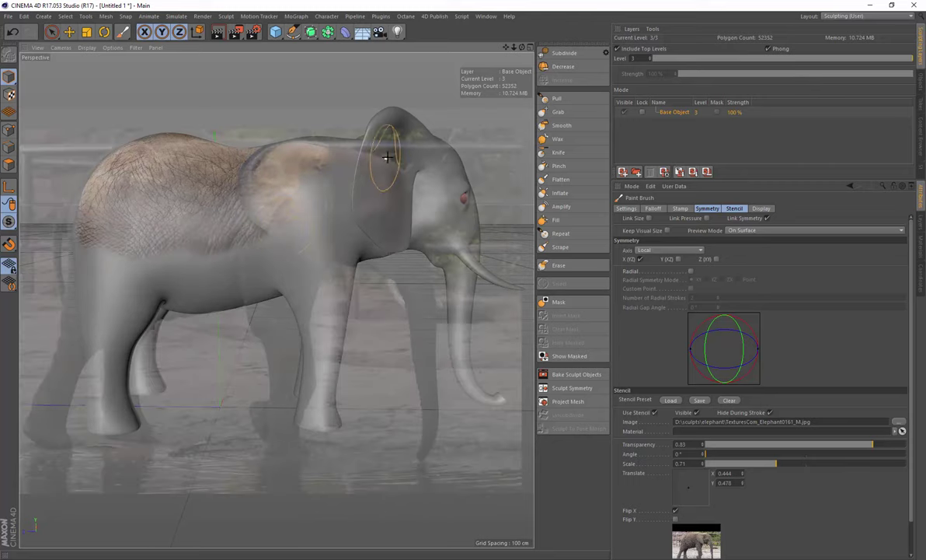
- Shift the stencil so its body area covers the model's front half, and paint skin over the shoulder and flank
{"action": "key", "text": "t"}
{"action": "mouse_move", "coordinate": [272, 216]}
{"action": "left_mouse_down"}
{"action": "mouse_move", "coordinate": [304, 235]}
{"action": "mouse_move", "coordinate": [378, 199]}
{"action": "left_mouse_up"}
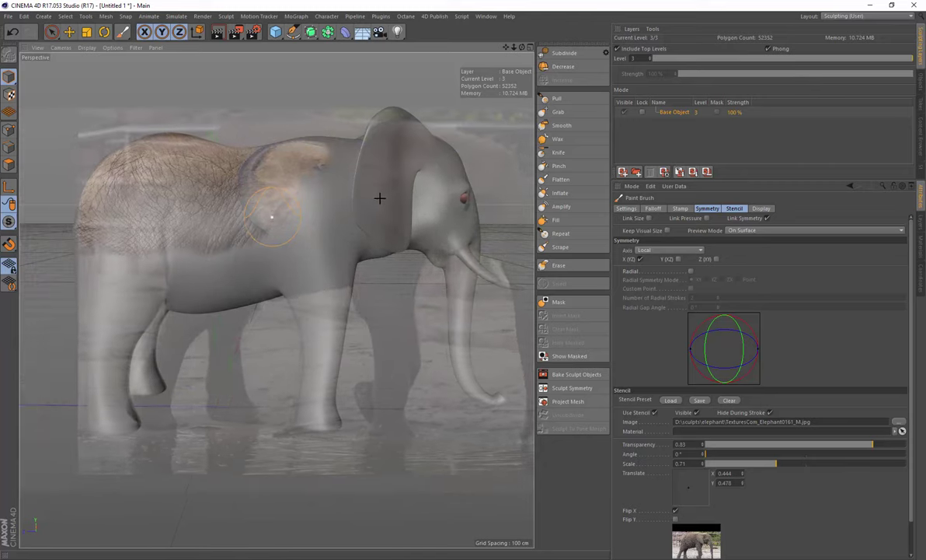
{"action": "mouse_move", "coordinate": [269, 186]}
{"action": "left_mouse_down"}
{"action": "mouse_move", "coordinate": [279, 201]}
{"action": "mouse_move", "coordinate": [259, 173]}
{"action": "mouse_move", "coordinate": [341, 153]}
{"action": "mouse_move", "coordinate": [279, 162]}
{"action": "left_mouse_up"}
{"action": "key", "text": "t"}
{"action": "mouse_move", "coordinate": [336, 188]}
{"action": "left_mouse_down"}
{"action": "mouse_move", "coordinate": [325, 241]}
{"action": "mouse_move", "coordinate": [212, 263]}
{"action": "left_mouse_up"}
- Move the stencil back toward the hindquarters and paint skin across the lower flank and upper thigh
{"action": "key", "text": "t"}
{"action": "key", "text": "t"}
{"action": "middle_click_drag", "start_coordinate": [216, 264], "coordinate": [176, 266]}
{"action": "left_click_drag", "start_coordinate": [175, 265], "coordinate": [116, 258]}
- Enlarge the stencil to scale 1.39 and place it at 0.715 by 0.255 over the elephant's body
{"action": "key", "text": "t"}
{"action": "middle_click_drag", "start_coordinate": [170, 266], "coordinate": [143, 277]}
{"action": "right_click_drag", "start_coordinate": [153, 267], "coordinate": [190, 254]}
{"action": "middle_click_drag", "start_coordinate": [202, 239], "coordinate": [222, 298]}
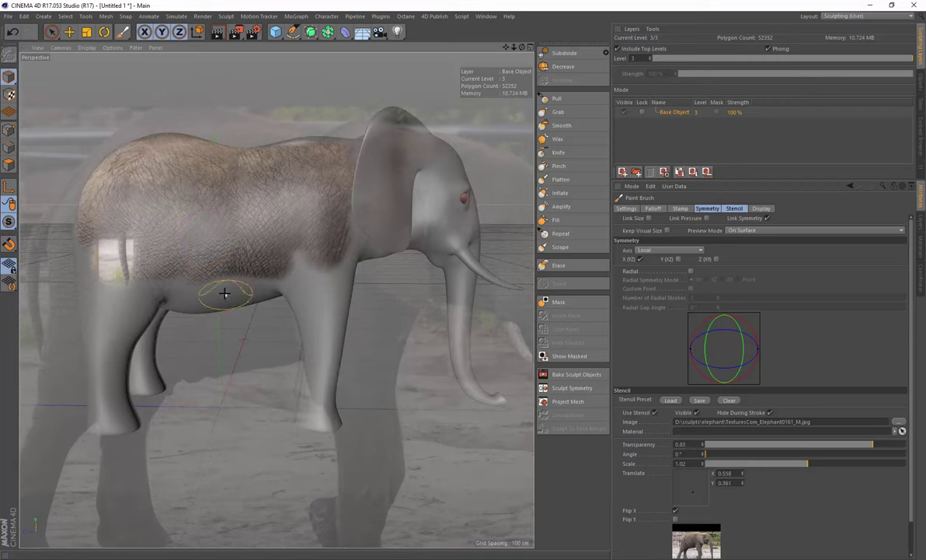
{"action": "middle_click_drag", "start_coordinate": [248, 264], "coordinate": [272, 266]}
{"action": "right_click_drag", "start_coordinate": [276, 265], "coordinate": [316, 271]}
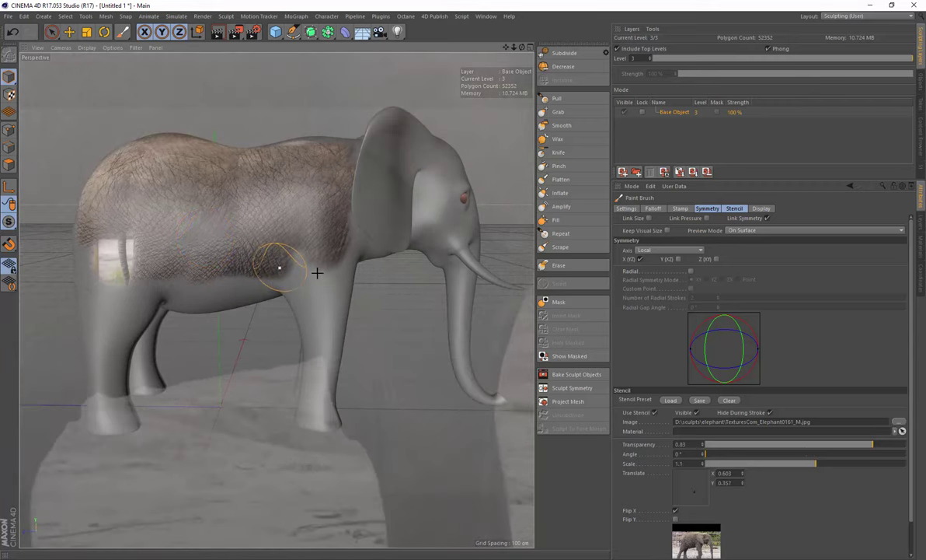
{"action": "mouse_move", "coordinate": [311, 265]}
{"action": "middle_mouse_down"}
{"action": "mouse_move", "coordinate": [367, 334]}
{"action": "mouse_move", "coordinate": [472, 412]}
{"action": "mouse_move", "coordinate": [446, 412]}
{"action": "middle_mouse_up"}
{"action": "right_click_drag", "start_coordinate": [446, 412], "coordinate": [366, 353]}
{"action": "middle_click_drag", "start_coordinate": [366, 353], "coordinate": [288, 257]}
- Paint the enlarged skin texture over the back, rump, belly, hind leg and front leg
{"action": "mouse_move", "coordinate": [293, 215]}
{"action": "left_mouse_down"}
{"action": "mouse_move", "coordinate": [247, 159]}
{"action": "mouse_move", "coordinate": [295, 156]}
{"action": "mouse_move", "coordinate": [87, 194]}
{"action": "mouse_move", "coordinate": [170, 202]}
{"action": "mouse_move", "coordinate": [169, 210]}
{"action": "mouse_move", "coordinate": [267, 238]}
{"action": "mouse_move", "coordinate": [311, 195]}
{"action": "left_mouse_up"}
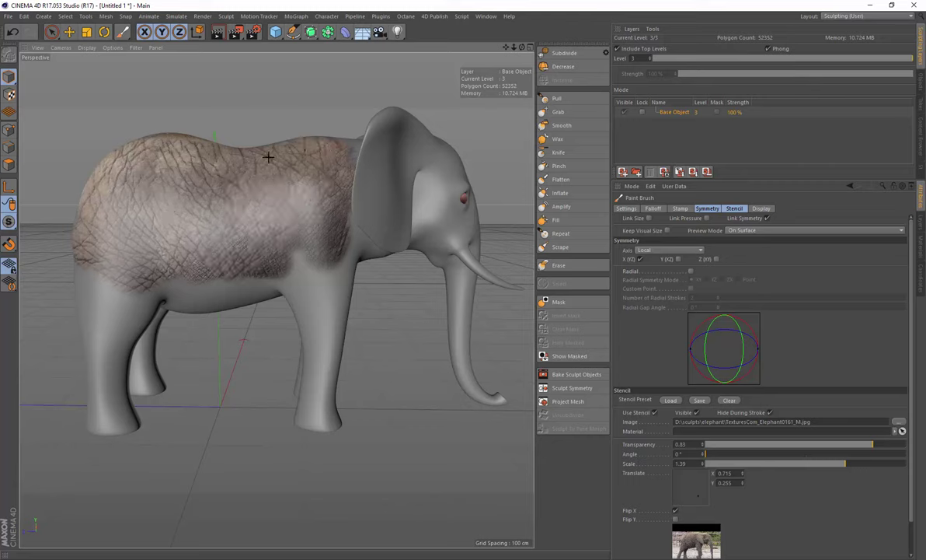
{"action": "mouse_move", "coordinate": [269, 157]}
{"action": "left_mouse_down"}
{"action": "mouse_move", "coordinate": [103, 279]}
{"action": "mouse_move", "coordinate": [126, 275]}
{"action": "mouse_move", "coordinate": [115, 350]}
{"action": "left_mouse_up"}
{"action": "mouse_move", "coordinate": [110, 420]}
{"action": "left_mouse_down"}
{"action": "mouse_move", "coordinate": [140, 307]}
{"action": "mouse_move", "coordinate": [192, 275]}
{"action": "mouse_move", "coordinate": [264, 263]}
{"action": "mouse_move", "coordinate": [164, 313]}
{"action": "mouse_move", "coordinate": [128, 373]}
{"action": "mouse_move", "coordinate": [141, 339]}
{"action": "left_mouse_up"}
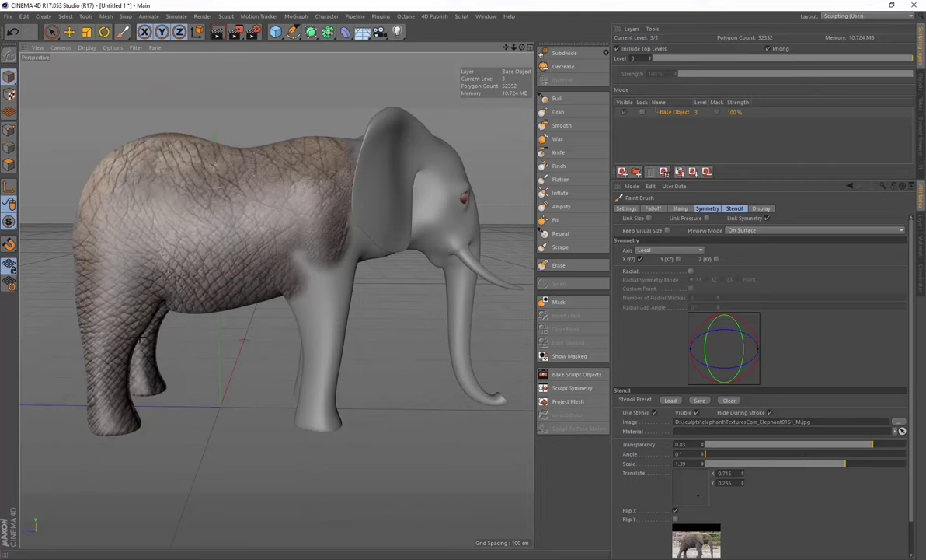
{"action": "mouse_move", "coordinate": [280, 289]}
{"action": "left_mouse_down"}
{"action": "mouse_move", "coordinate": [325, 326]}
{"action": "mouse_move", "coordinate": [305, 383]}
{"action": "mouse_move", "coordinate": [288, 358]}
{"action": "mouse_move", "coordinate": [307, 393]}
{"action": "mouse_move", "coordinate": [315, 249]}
{"action": "mouse_move", "coordinate": [305, 296]}
{"action": "left_mouse_up"}
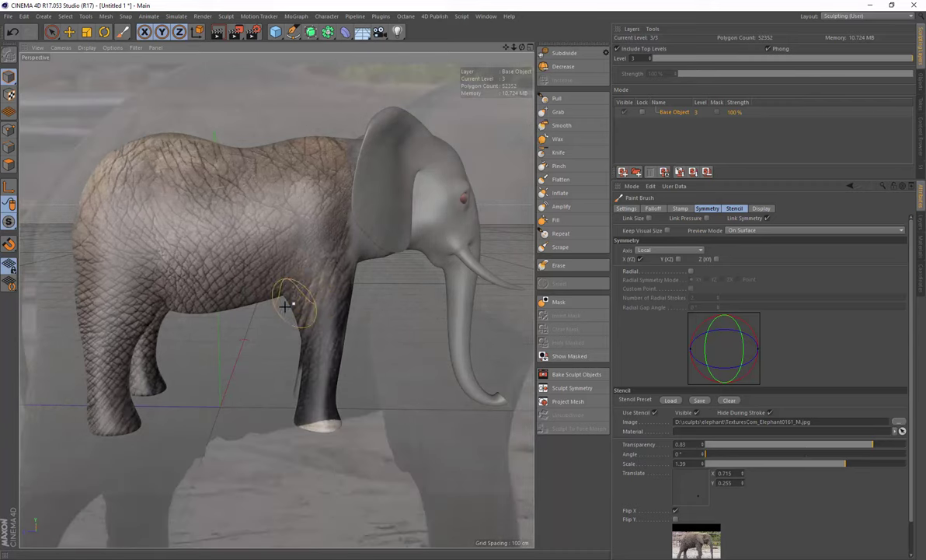
- Reduce the stencil to scale 1.02, place it at 0.476 by 0.594, and paint skin over the flank and belly
{"action": "middle_click_drag", "start_coordinate": [236, 314], "coordinate": [275, 252]}
{"action": "right_click_drag", "start_coordinate": [263, 261], "coordinate": [195, 229]}
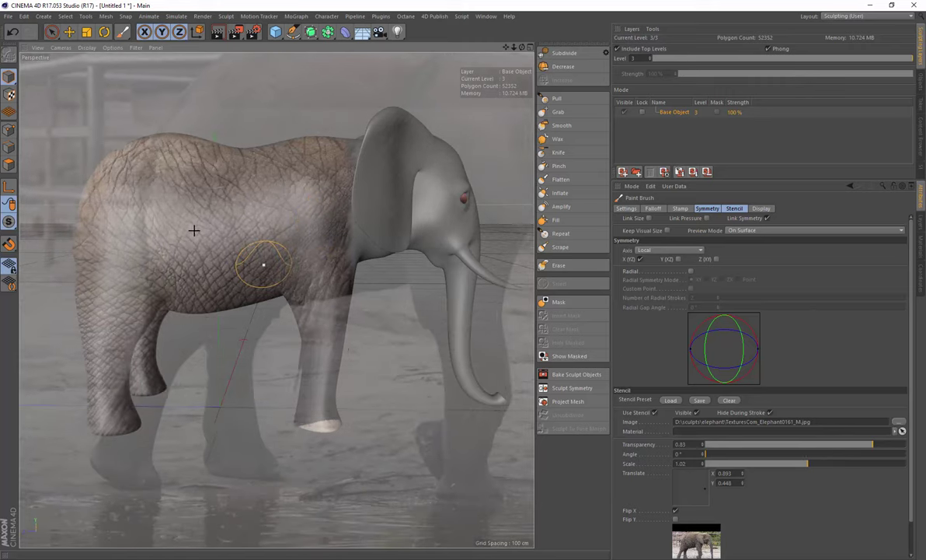
{"action": "middle_click_drag", "start_coordinate": [195, 229], "coordinate": [225, 253]}
{"action": "mouse_move", "coordinate": [209, 233]}
{"action": "left_mouse_down"}
{"action": "mouse_move", "coordinate": [91, 192]}
{"action": "mouse_move", "coordinate": [103, 234]}
{"action": "mouse_move", "coordinate": [207, 240]}
{"action": "left_mouse_up"}
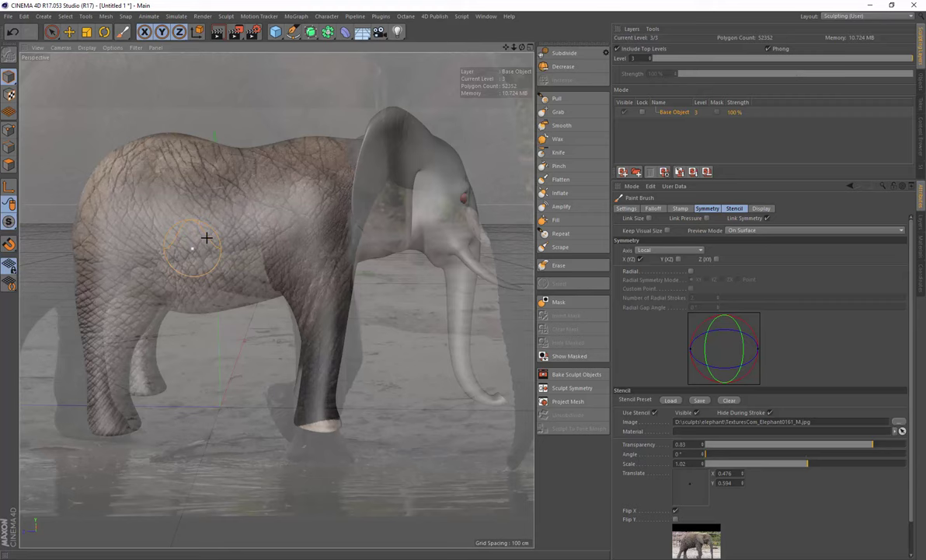
{"action": "left_click_drag", "start_coordinate": [286, 299], "coordinate": [323, 290]}
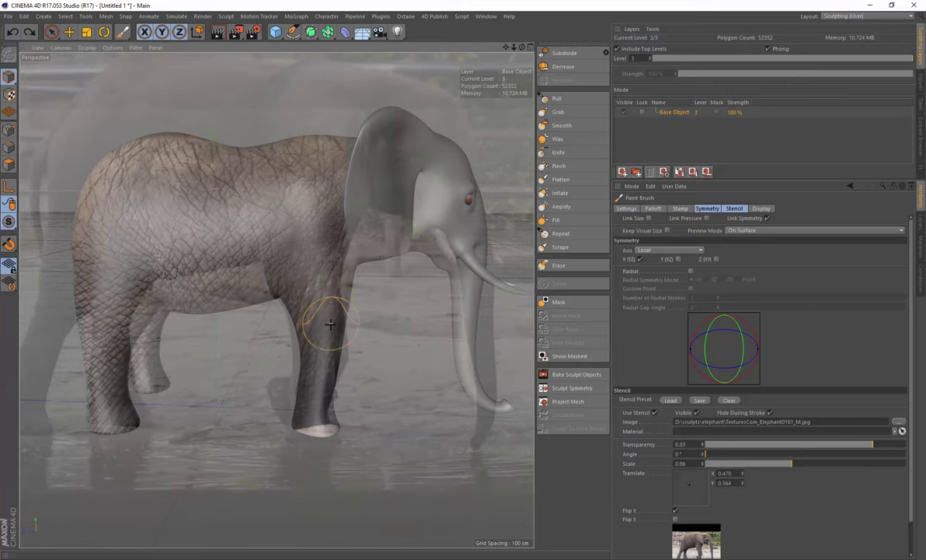
- Align the stencil's leg area with the front leg at scale 0.86 and paint wrinkled skin down to the foot
{"action": "mouse_move", "coordinate": [330, 324]}
{"action": "left_mouse_down"}
{"action": "mouse_move", "coordinate": [335, 302]}
{"action": "mouse_move", "coordinate": [337, 315]}
{"action": "left_mouse_up"}
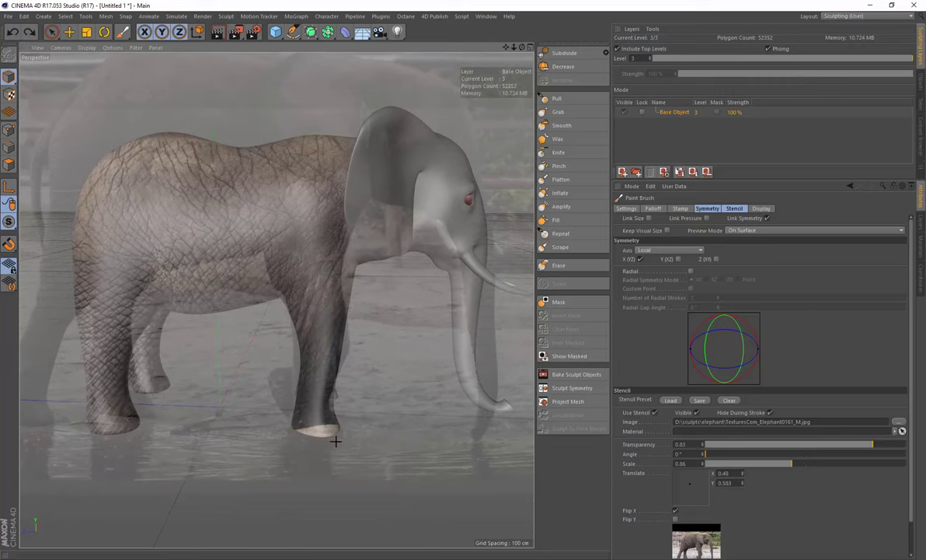
{"action": "mouse_move", "coordinate": [335, 441]}
{"action": "left_mouse_down"}
{"action": "mouse_move", "coordinate": [303, 428]}
{"action": "mouse_move", "coordinate": [327, 388]}
{"action": "mouse_move", "coordinate": [310, 336]}
{"action": "mouse_move", "coordinate": [335, 306]}
{"action": "mouse_move", "coordinate": [311, 316]}
{"action": "left_mouse_up"}
{"action": "left_click_drag", "start_coordinate": [312, 317], "coordinate": [294, 286]}
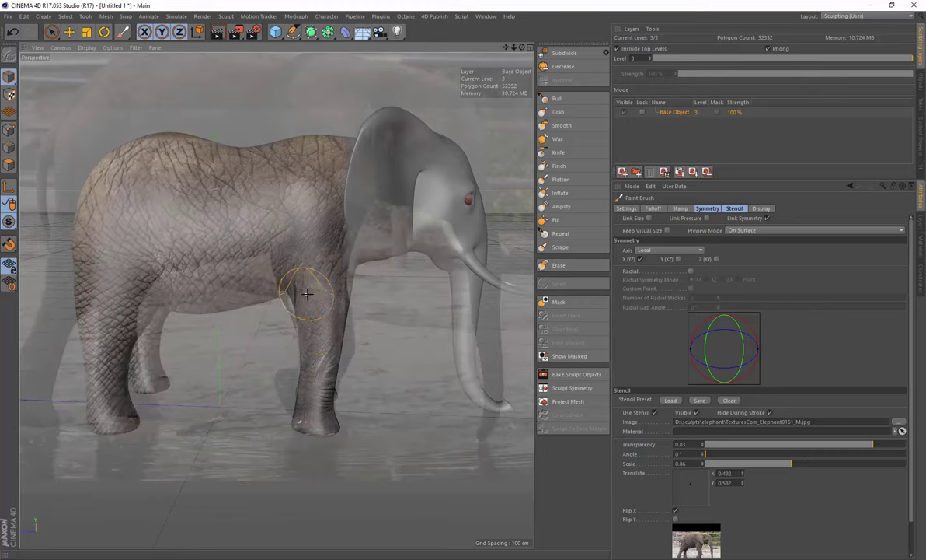
- Enlarge the stencil to scale 1.16 at 0.467 by 0.556 and paint wrinkled skin over the upper front leg
{"action": "right_click_drag", "start_coordinate": [314, 293], "coordinate": [306, 305]}
{"action": "left_click_drag", "start_coordinate": [307, 306], "coordinate": [293, 292]}
{"action": "left_click_drag", "start_coordinate": [293, 293], "coordinate": [308, 268]}
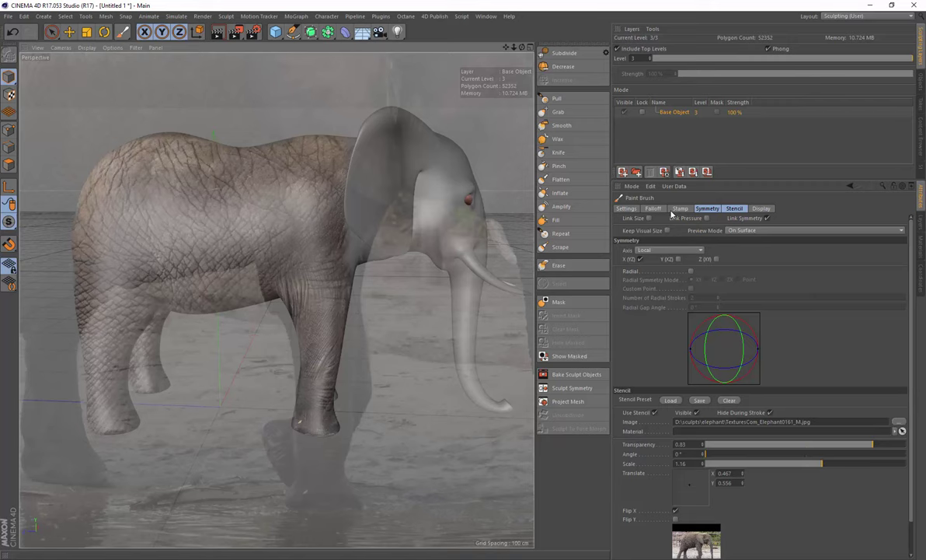
- Lower the Paint Brush pressure to 58.5% and blend dark skin along the belly
{"action": "left_click", "coordinate": [627, 208]}
{"action": "left_click_drag", "start_coordinate": [819, 272], "coordinate": [809, 273]}
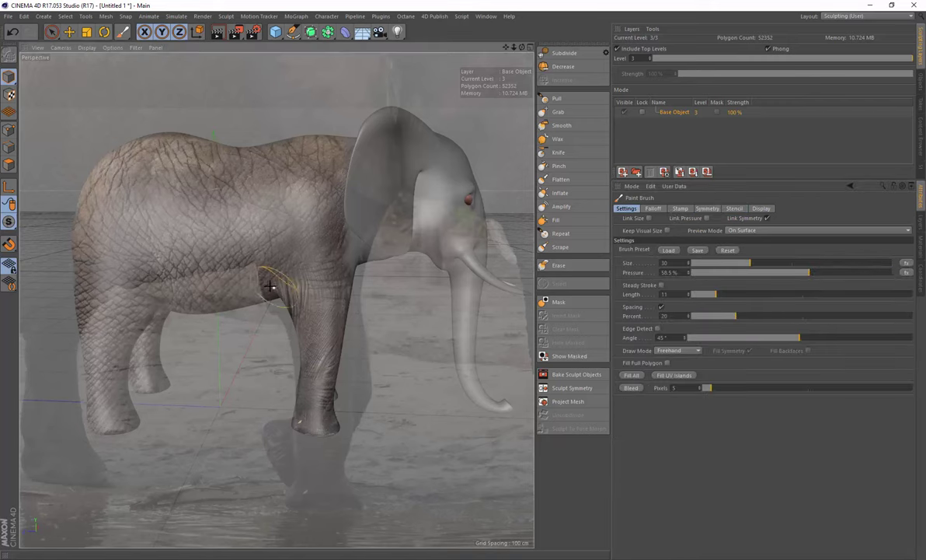
{"action": "mouse_move", "coordinate": [287, 281]}
{"action": "left_mouse_down"}
{"action": "mouse_move", "coordinate": [290, 267]}
{"action": "mouse_move", "coordinate": [269, 290]}
{"action": "mouse_move", "coordinate": [260, 272]}
{"action": "left_mouse_up"}
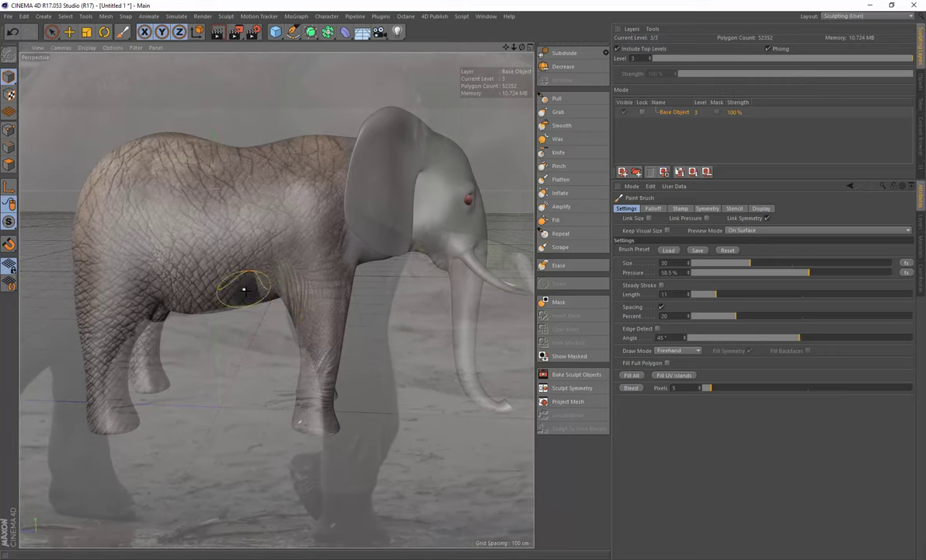
{"action": "mouse_move", "coordinate": [244, 287]}
{"action": "left_mouse_down"}
{"action": "mouse_move", "coordinate": [242, 273]}
{"action": "mouse_move", "coordinate": [234, 303]}
{"action": "left_mouse_up"}
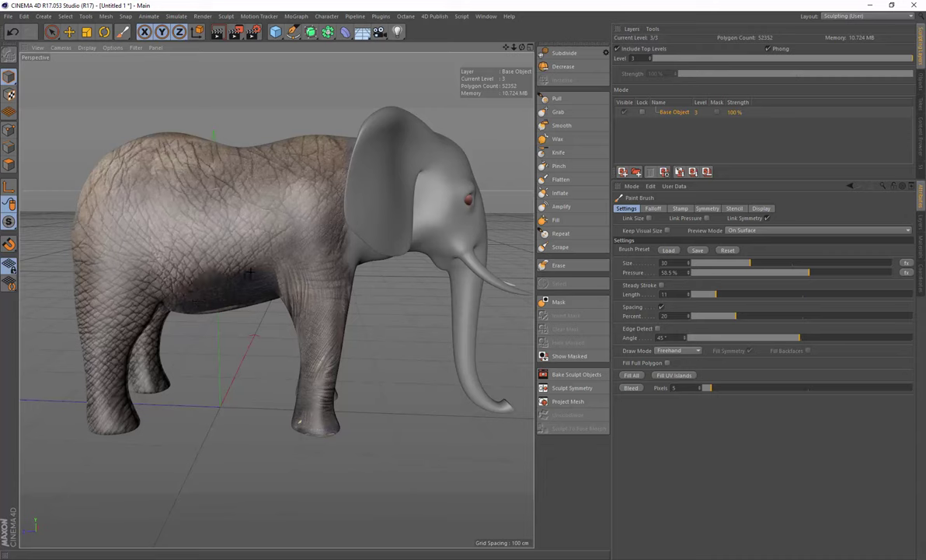
{"action": "left_click_drag", "start_coordinate": [251, 272], "coordinate": [246, 269]}
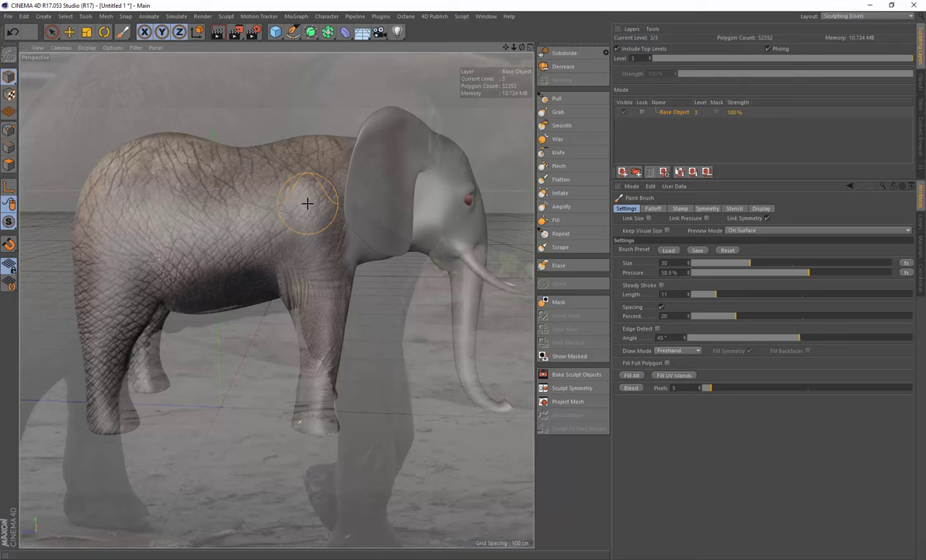
- Rescale and reposition the stencil, and blend skin where the belly meets the upper front leg
{"action": "right_click_drag", "start_coordinate": [308, 203], "coordinate": [287, 213]}
{"action": "left_click_drag", "start_coordinate": [288, 213], "coordinate": [269, 200]}
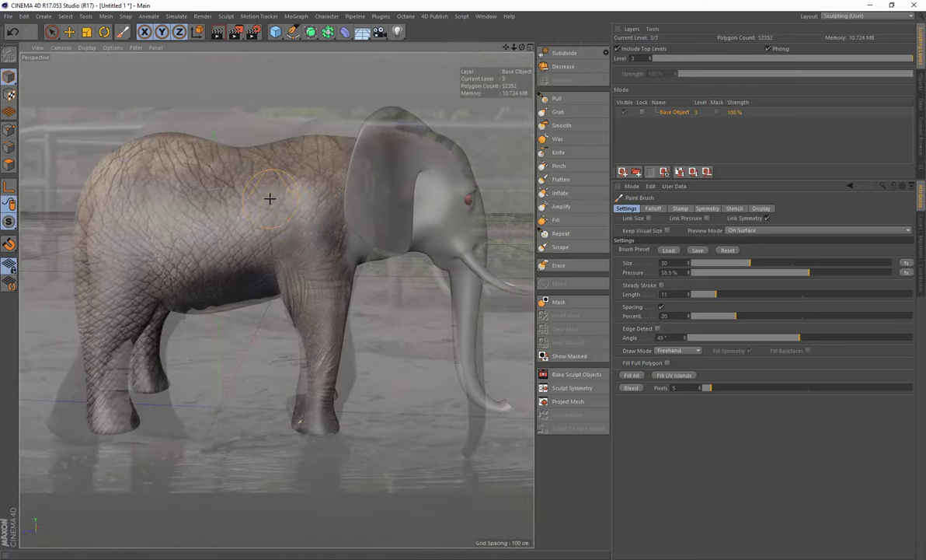
{"action": "right_click_drag", "start_coordinate": [269, 200], "coordinate": [269, 203]}
{"action": "mouse_move", "coordinate": [269, 203]}
{"action": "left_mouse_down"}
{"action": "mouse_move", "coordinate": [258, 222]}
{"action": "mouse_move", "coordinate": [268, 211]}
{"action": "left_mouse_up"}
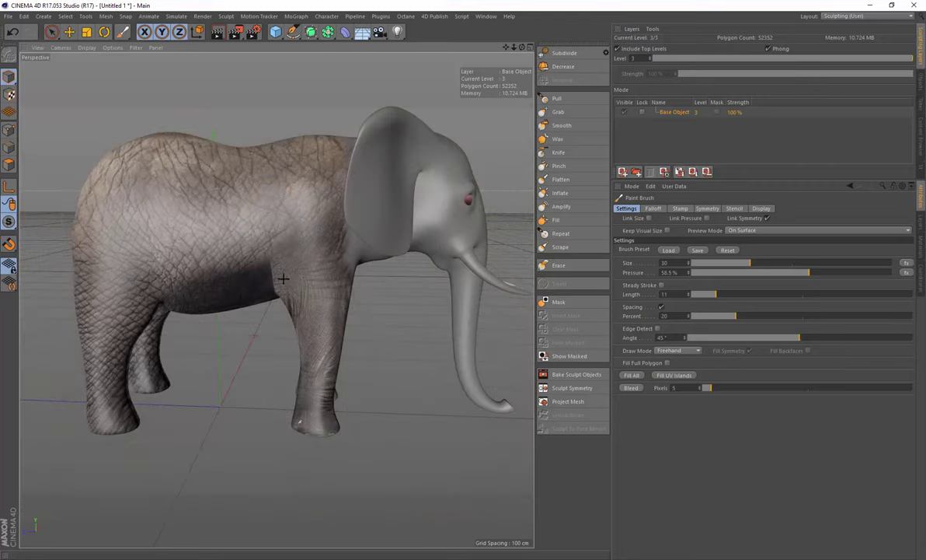
{"action": "left_click_drag", "start_coordinate": [302, 300], "coordinate": [307, 312]}
{"action": "left_click_drag", "start_coordinate": [301, 278], "coordinate": [338, 266]}
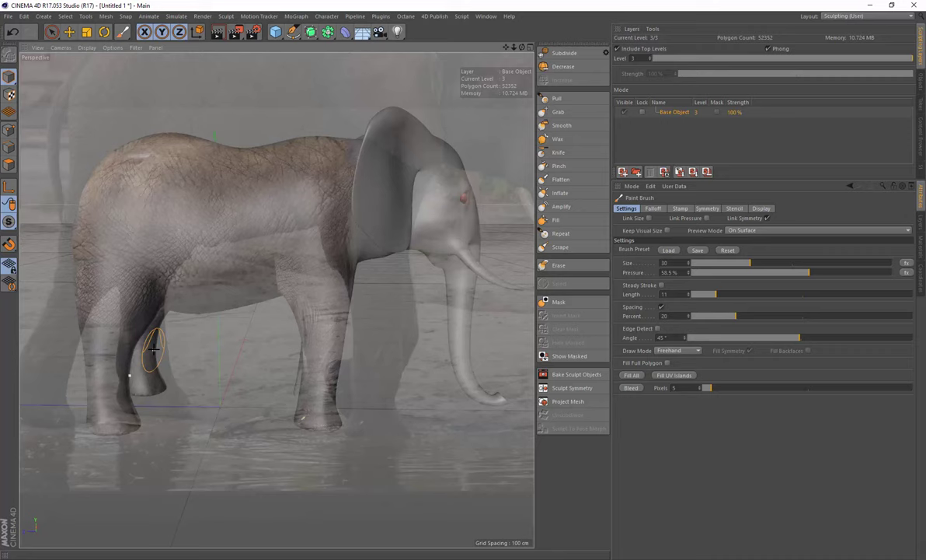
- Reposition the stencil and paint wrinkled skin onto the inner side of the opposite hind leg
{"action": "left_click_drag", "start_coordinate": [219, 407], "coordinate": [187, 407], "text": "alt"}
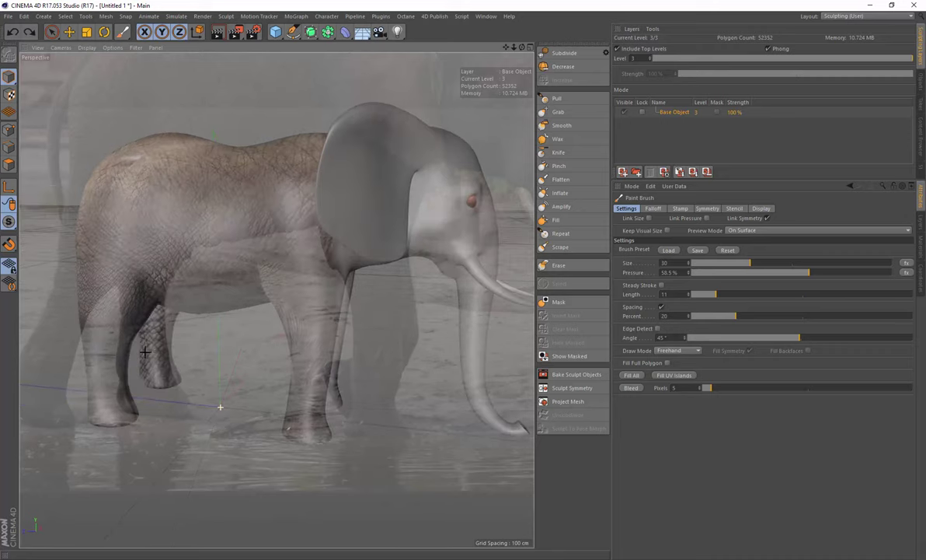
{"action": "left_click_drag", "start_coordinate": [172, 347], "coordinate": [165, 326]}
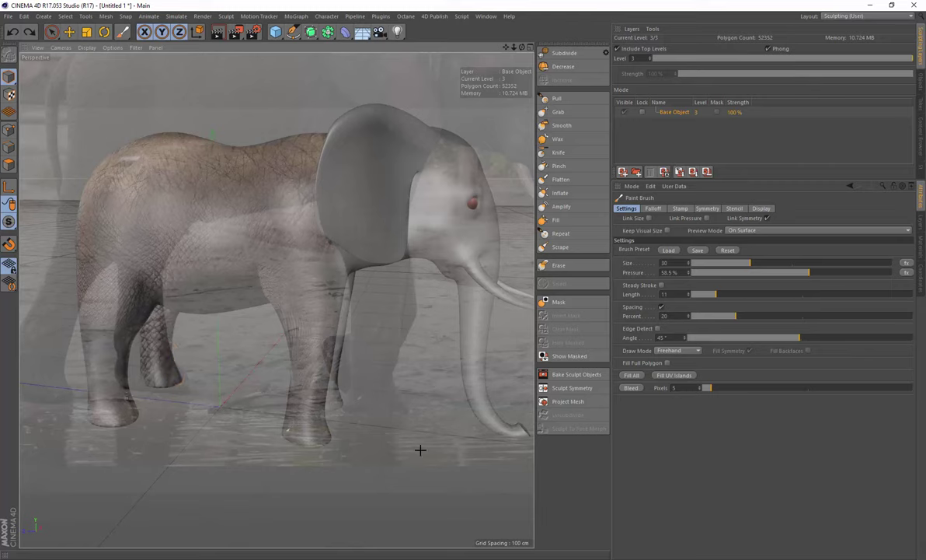
{"action": "left_click_drag", "start_coordinate": [135, 358], "coordinate": [272, 274], "text": "alt"}
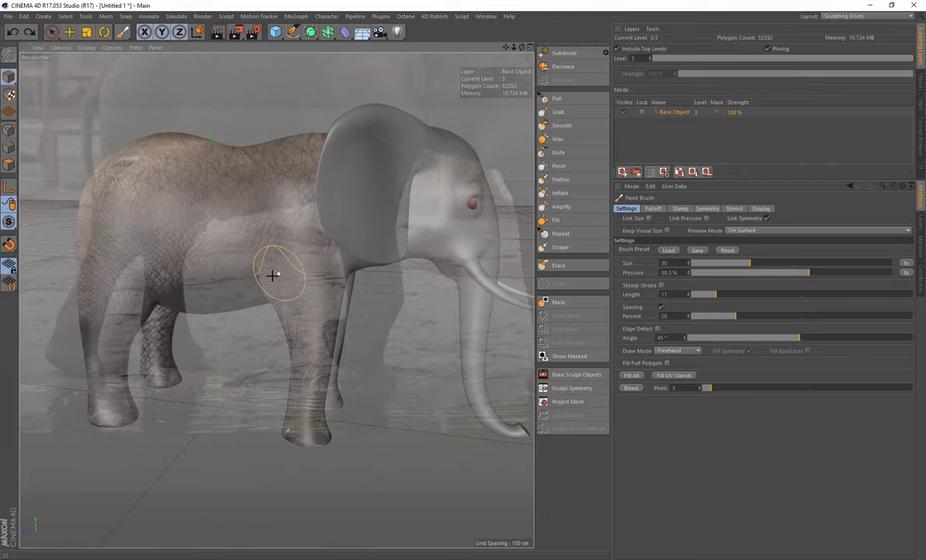
{"action": "left_click_drag", "start_coordinate": [178, 309], "coordinate": [180, 337]}
{"action": "right_click_drag", "start_coordinate": [180, 338], "coordinate": [164, 359]}
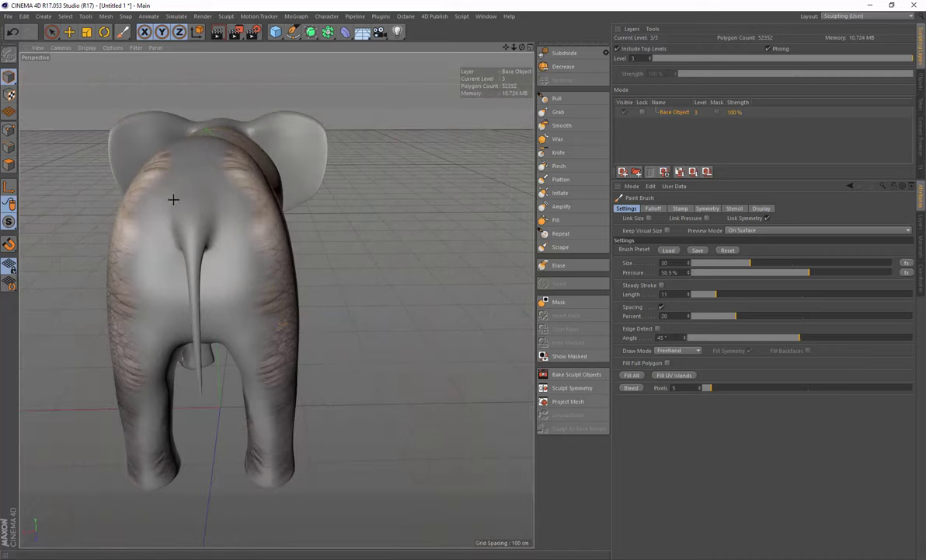
- Paint skin over the rump, tail and backs of the hind legs, and fill the bare patches along the spine
{"action": "mouse_move", "coordinate": [173, 198]}
{"action": "left_mouse_down"}
{"action": "mouse_move", "coordinate": [190, 201]}
{"action": "mouse_move", "coordinate": [133, 321]}
{"action": "left_mouse_up"}
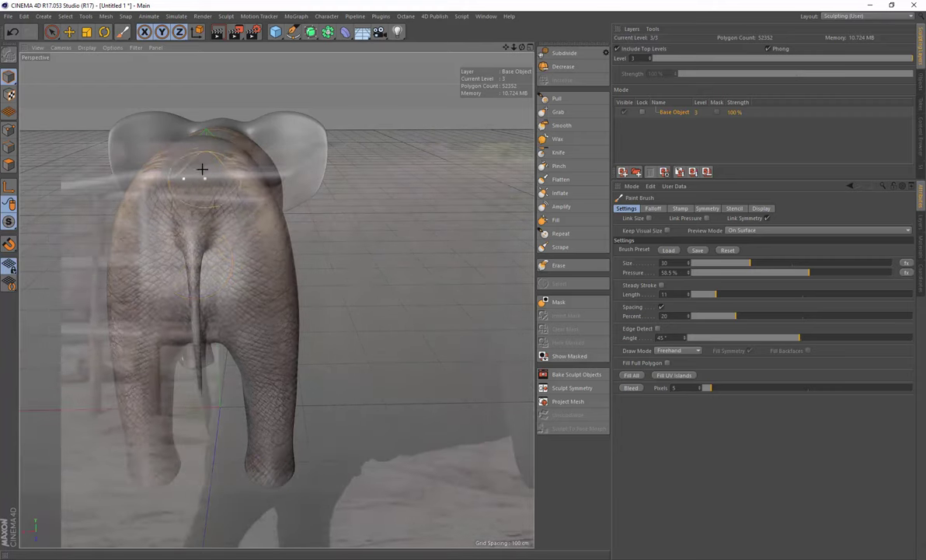
{"action": "left_click_drag", "start_coordinate": [213, 166], "coordinate": [220, 215], "text": "alt"}
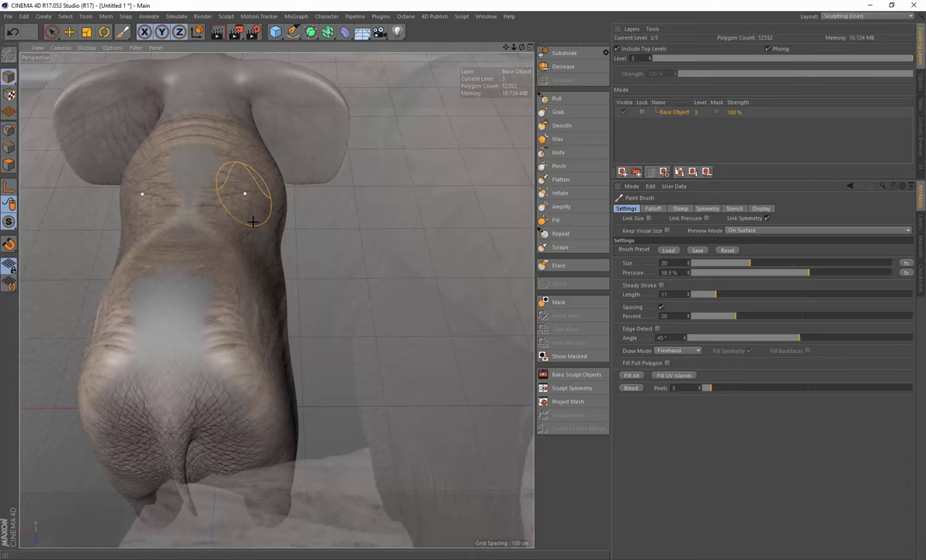
{"action": "mouse_move", "coordinate": [253, 219]}
{"action": "left_mouse_down", "text": "alt"}
{"action": "mouse_move", "coordinate": [366, 304]}
{"action": "mouse_move", "coordinate": [298, 294]}
{"action": "left_mouse_up", "text": "alt"}
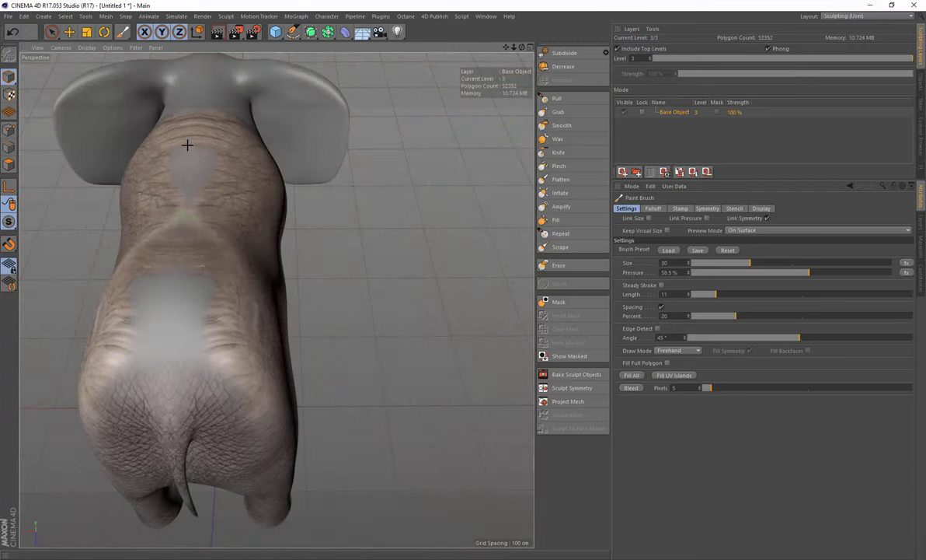
{"action": "left_click_drag", "start_coordinate": [190, 128], "coordinate": [169, 203]}
{"action": "mouse_move", "coordinate": [165, 248]}
{"action": "left_mouse_down"}
{"action": "mouse_move", "coordinate": [163, 295]}
{"action": "mouse_move", "coordinate": [140, 331]}
{"action": "left_mouse_up"}
{"action": "mouse_move", "coordinate": [107, 376]}
{"action": "left_mouse_down"}
{"action": "mouse_move", "coordinate": [101, 385]}
{"action": "mouse_move", "coordinate": [107, 330]}
{"action": "mouse_move", "coordinate": [149, 281]}
{"action": "mouse_move", "coordinate": [212, 242]}
{"action": "mouse_move", "coordinate": [231, 258]}
{"action": "mouse_move", "coordinate": [248, 325]}
{"action": "mouse_move", "coordinate": [239, 332]}
{"action": "left_mouse_up"}
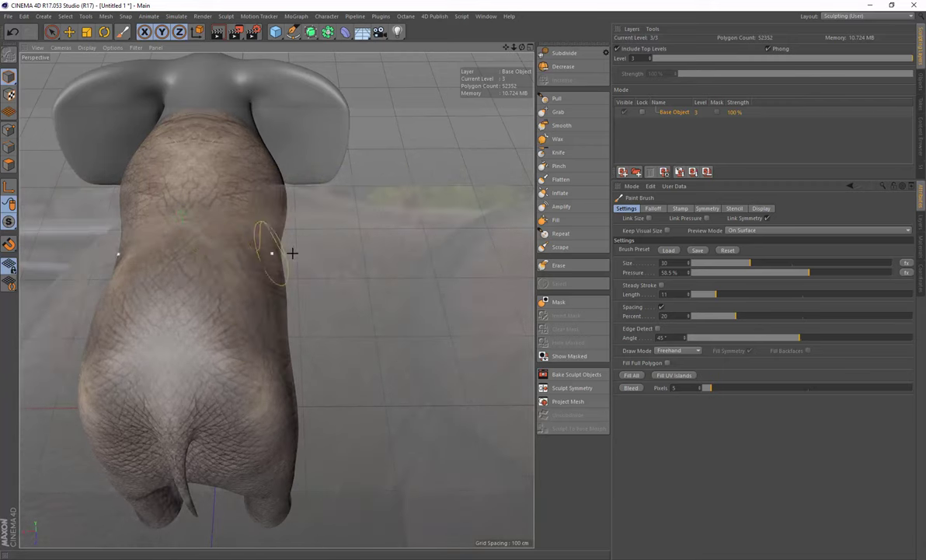
- Paint wrinkled skin over the top of the neck up to the crown of the head
{"action": "mouse_move", "coordinate": [291, 251]}
{"action": "left_mouse_down", "text": "alt"}
{"action": "mouse_move", "coordinate": [245, 243]}
{"action": "mouse_move", "coordinate": [335, 279]}
{"action": "mouse_move", "coordinate": [293, 269]}
{"action": "left_mouse_up", "text": "alt"}
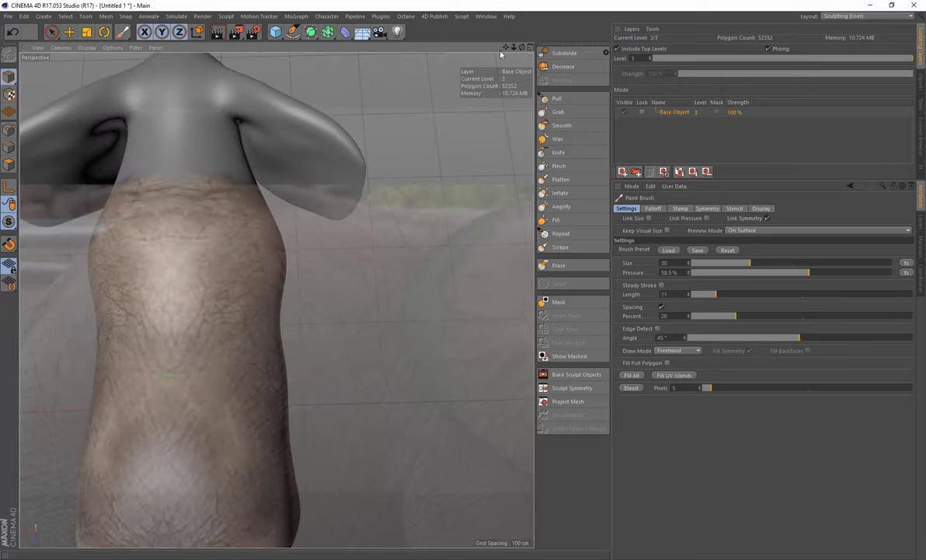
{"action": "mouse_move", "coordinate": [506, 48]}
{"action": "left_mouse_down"}
{"action": "mouse_move", "coordinate": [555, 108]}
{"action": "mouse_move", "coordinate": [565, 140]}
{"action": "left_mouse_up"}
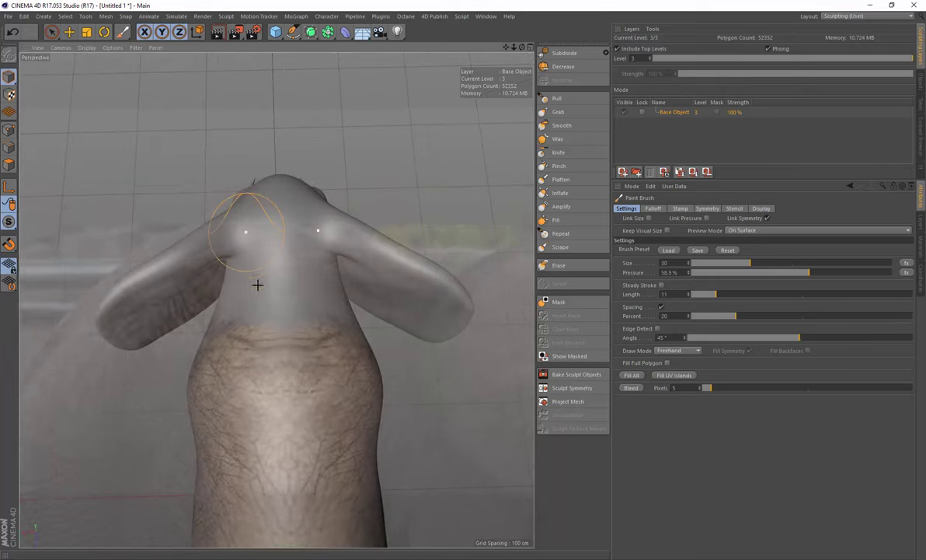
{"action": "left_click_drag", "start_coordinate": [257, 285], "coordinate": [306, 176], "text": "alt"}
{"action": "mouse_move", "coordinate": [283, 230]}
{"action": "left_mouse_down", "text": "alt"}
{"action": "mouse_move", "coordinate": [260, 228]}
{"action": "mouse_move", "coordinate": [244, 301]}
{"action": "mouse_move", "coordinate": [265, 289]}
{"action": "mouse_move", "coordinate": [265, 272]}
{"action": "mouse_move", "coordinate": [305, 267]}
{"action": "mouse_move", "coordinate": [290, 279]}
{"action": "left_mouse_up", "text": "alt"}
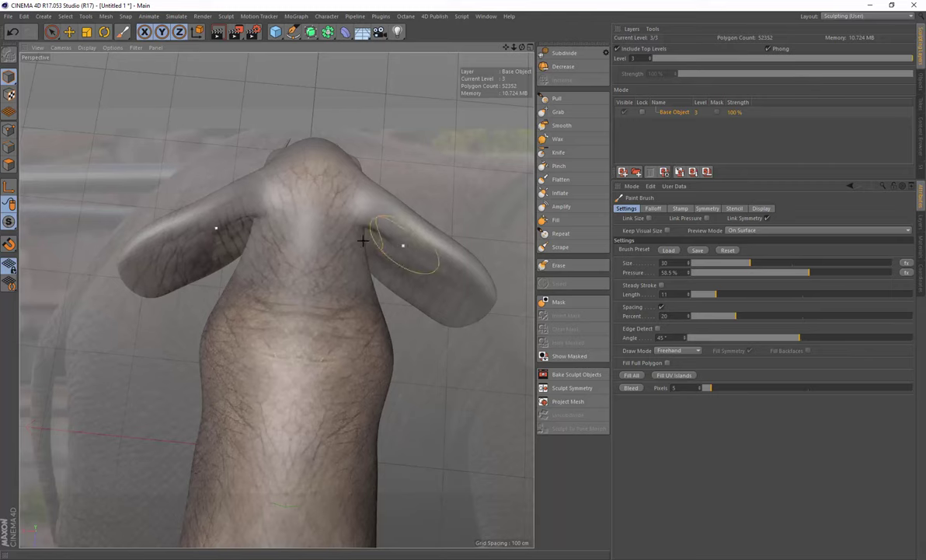
{"action": "mouse_move", "coordinate": [363, 241]}
{"action": "left_mouse_down", "text": "alt"}
{"action": "mouse_move", "coordinate": [310, 235]}
{"action": "mouse_move", "coordinate": [307, 245]}
{"action": "mouse_move", "coordinate": [316, 228]}
{"action": "mouse_move", "coordinate": [286, 244]}
{"action": "mouse_move", "coordinate": [300, 264]}
{"action": "mouse_move", "coordinate": [281, 173]}
{"action": "left_mouse_up", "text": "alt"}
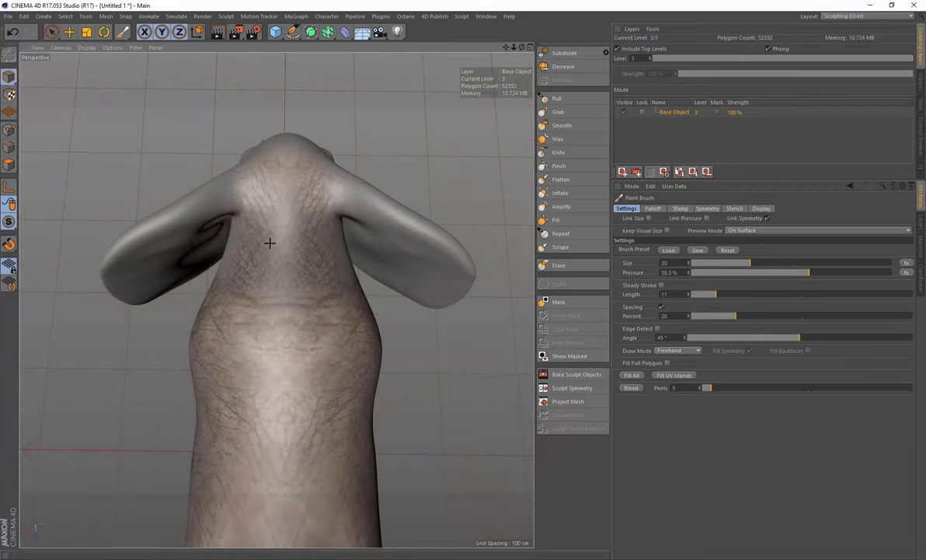
{"action": "mouse_move", "coordinate": [276, 187]}
{"action": "left_mouse_down"}
{"action": "mouse_move", "coordinate": [210, 306]}
{"action": "mouse_move", "coordinate": [258, 309]}
{"action": "left_mouse_up"}
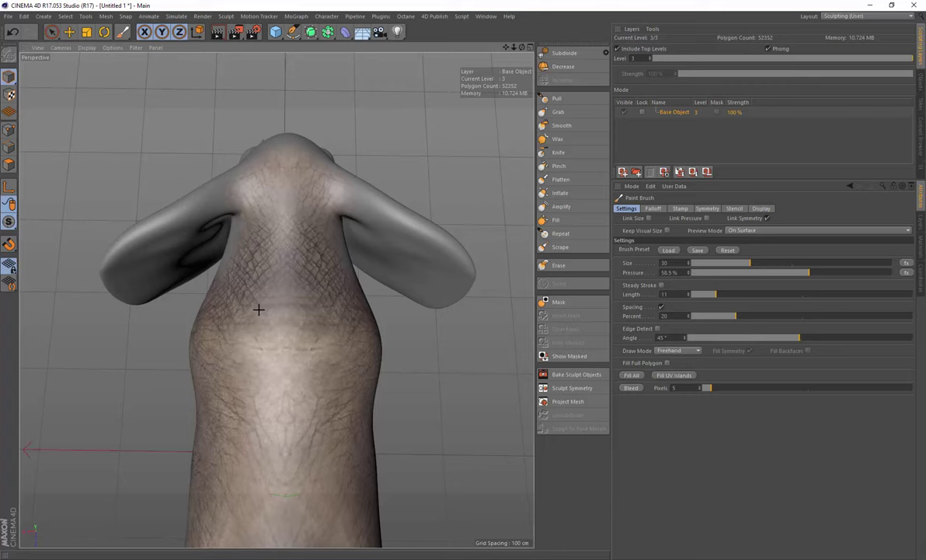
- Paint wrinkled skin over the backs and fronts of the ears and the side of the neck
{"action": "left_click_drag", "start_coordinate": [248, 225], "coordinate": [185, 212]}
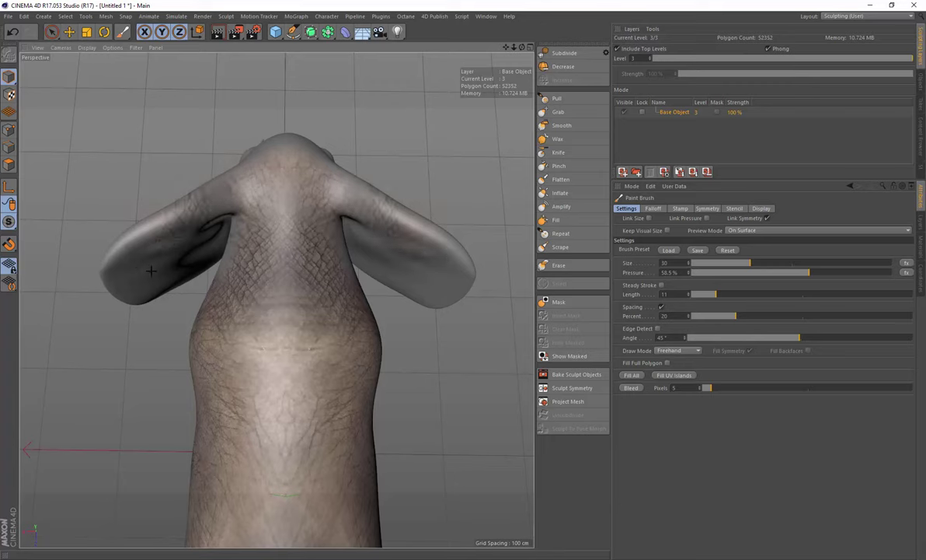
{"action": "left_click_drag", "start_coordinate": [151, 270], "coordinate": [191, 247]}
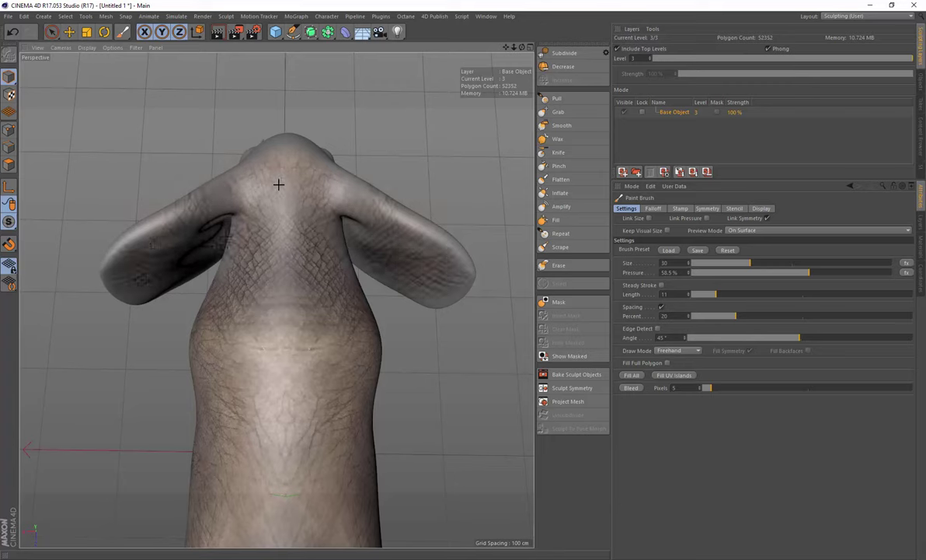
{"action": "left_click_drag", "start_coordinate": [278, 184], "coordinate": [279, 164]}
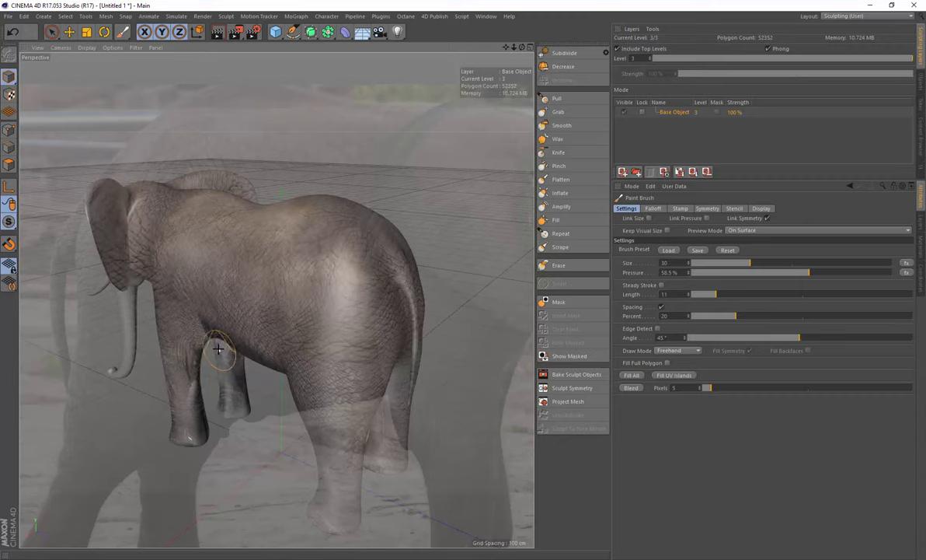
{"action": "left_click_drag", "start_coordinate": [219, 349], "coordinate": [354, 289], "text": "alt"}
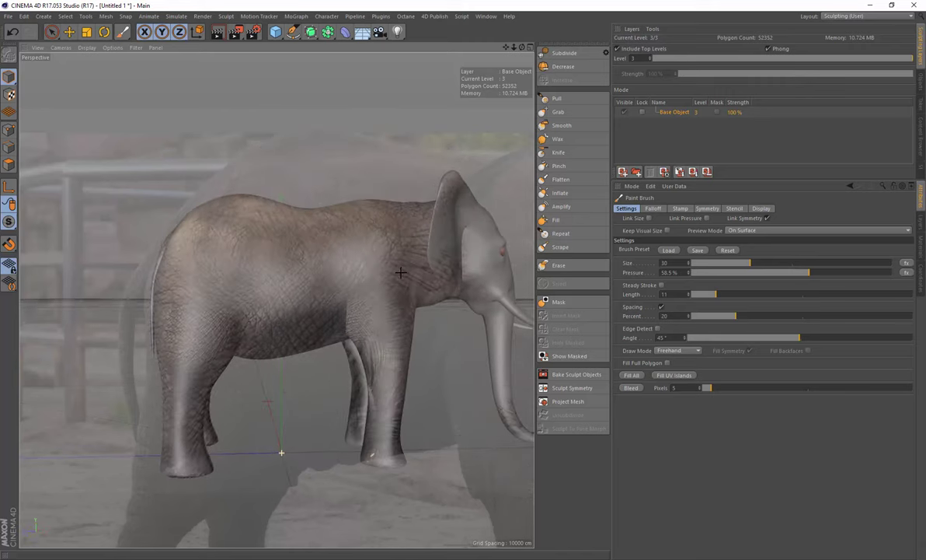
{"action": "mouse_move", "coordinate": [406, 259]}
{"action": "left_mouse_down", "text": "alt"}
{"action": "mouse_move", "coordinate": [362, 269]}
{"action": "mouse_move", "coordinate": [403, 272]}
{"action": "mouse_move", "coordinate": [419, 323]}
{"action": "mouse_move", "coordinate": [403, 278]}
{"action": "mouse_move", "coordinate": [391, 273]}
{"action": "mouse_move", "coordinate": [409, 261]}
{"action": "mouse_move", "coordinate": [335, 248]}
{"action": "mouse_move", "coordinate": [382, 247]}
{"action": "left_mouse_up", "text": "alt"}
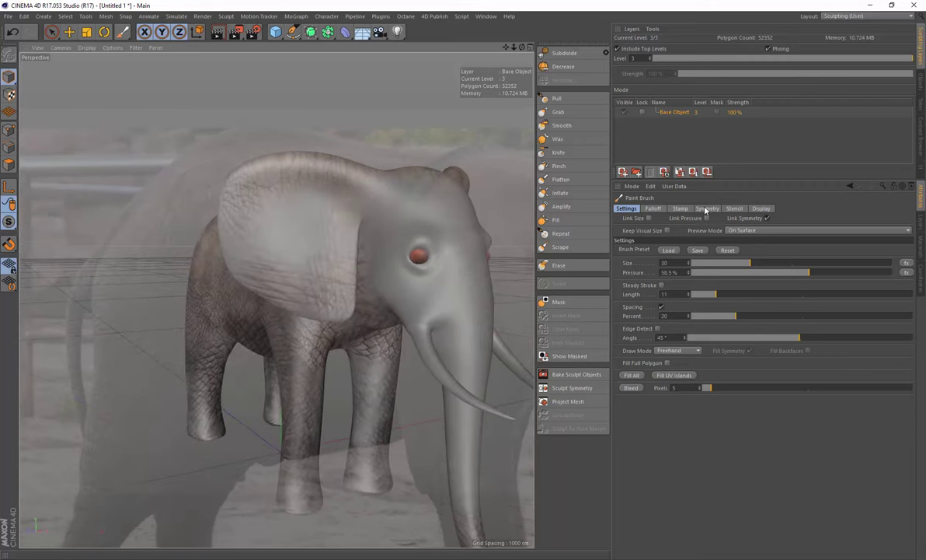
- Load TexturesCom_Elephant0112_M.jpg as the stencil image and reduce it to scale 0.475 at 0.722 by 0.586
{"action": "left_click", "coordinate": [735, 208]}
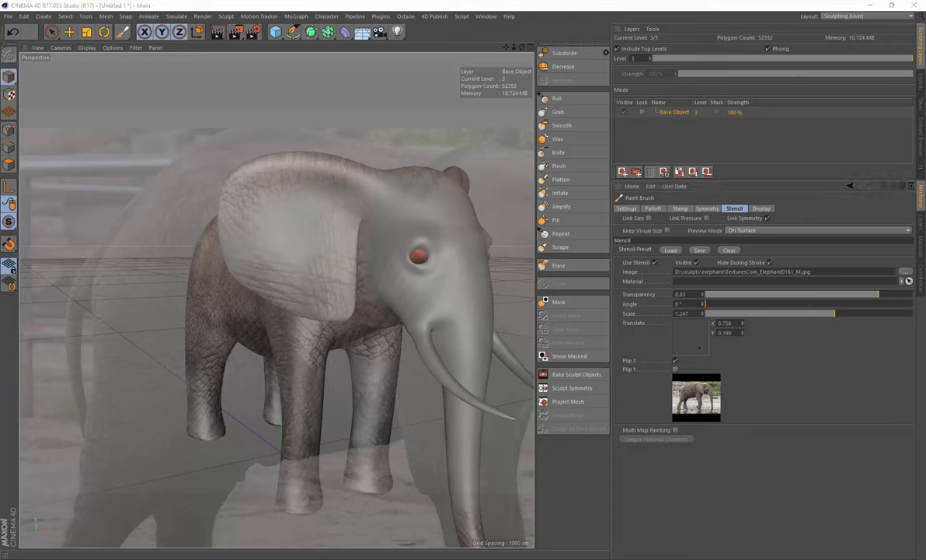
{"action": "left_click_drag", "start_coordinate": [725, 274], "coordinate": [727, 272]}
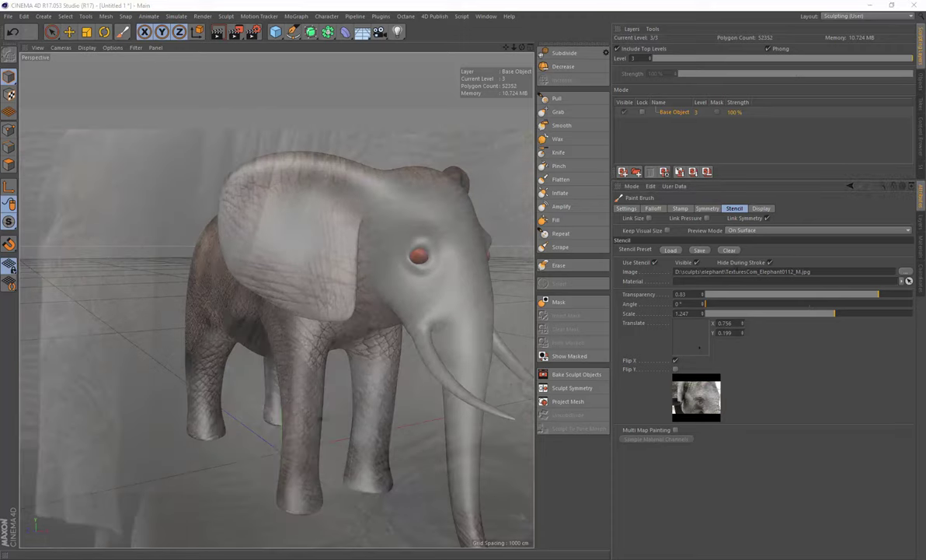
{"action": "left_click_drag", "start_coordinate": [458, 268], "coordinate": [371, 244]}
{"action": "right_click_drag", "start_coordinate": [372, 243], "coordinate": [368, 250]}
{"action": "middle_click_drag", "start_coordinate": [373, 259], "coordinate": [499, 194]}
{"action": "middle_click_drag", "start_coordinate": [453, 57], "coordinate": [371, 65], "text": "alt"}
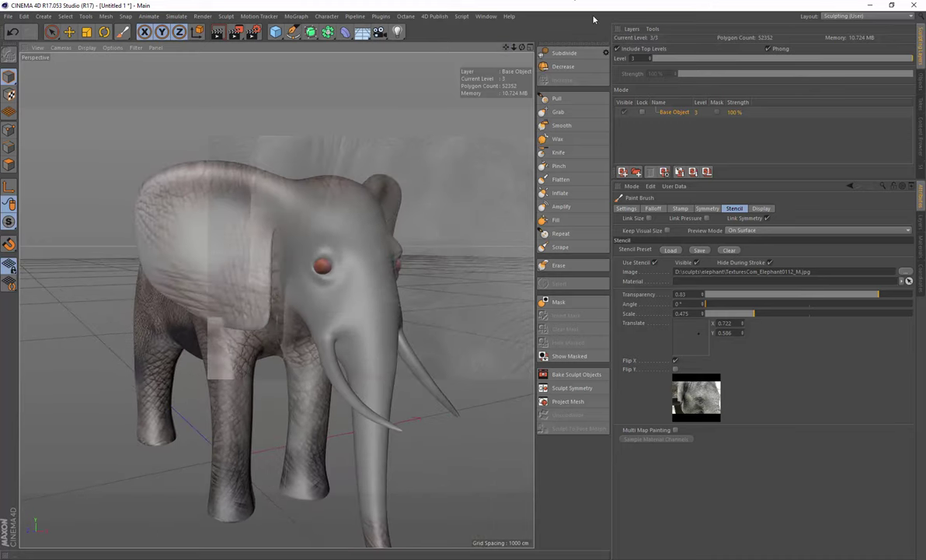
- Align the stencil photo's eye with the mesh's eye at scale 0.315, translated to 0.582 by 0.608
{"action": "left_click_drag", "start_coordinate": [515, 45], "coordinate": [515, 74]}
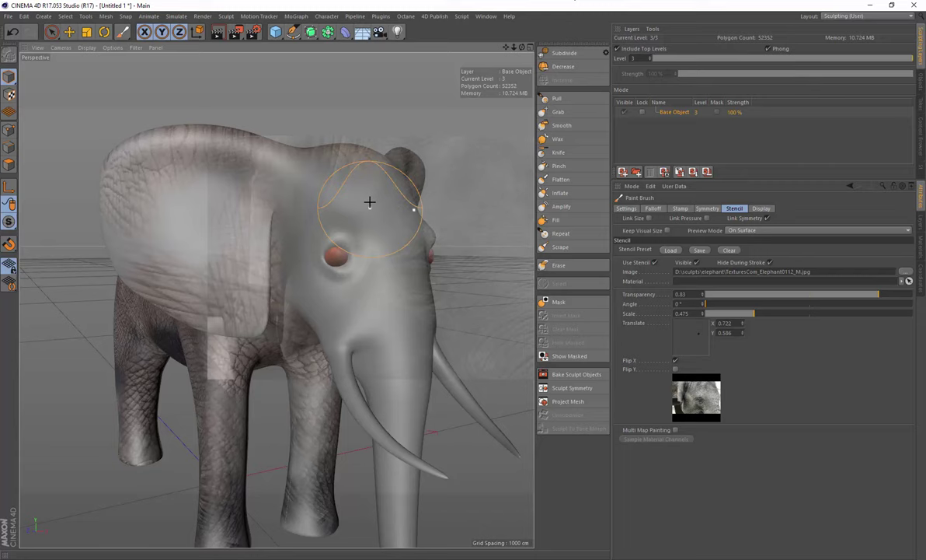
{"action": "middle_click_drag", "start_coordinate": [335, 176], "coordinate": [196, 154]}
{"action": "right_click_drag", "start_coordinate": [198, 163], "coordinate": [224, 188]}
{"action": "middle_click_drag", "start_coordinate": [244, 195], "coordinate": [244, 214]}
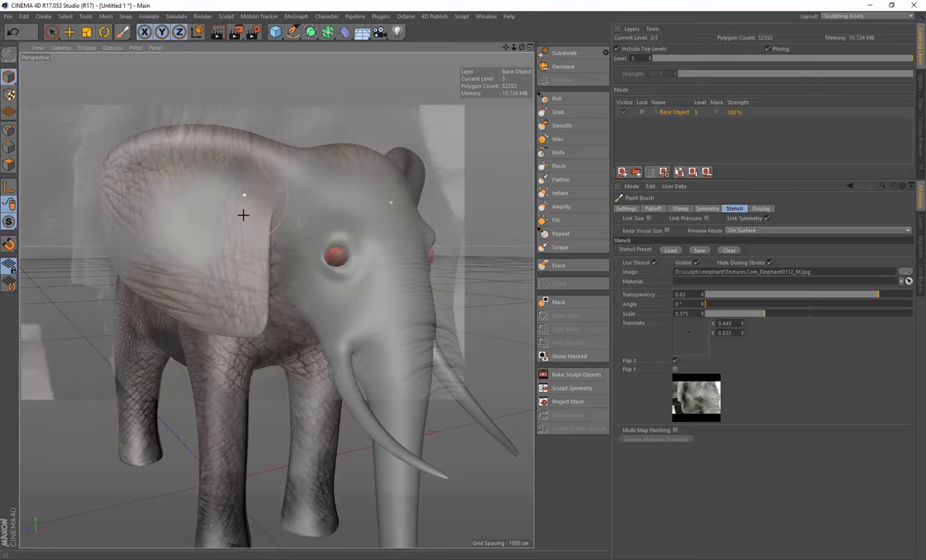
{"action": "left_click_drag", "start_coordinate": [243, 215], "coordinate": [337, 220]}
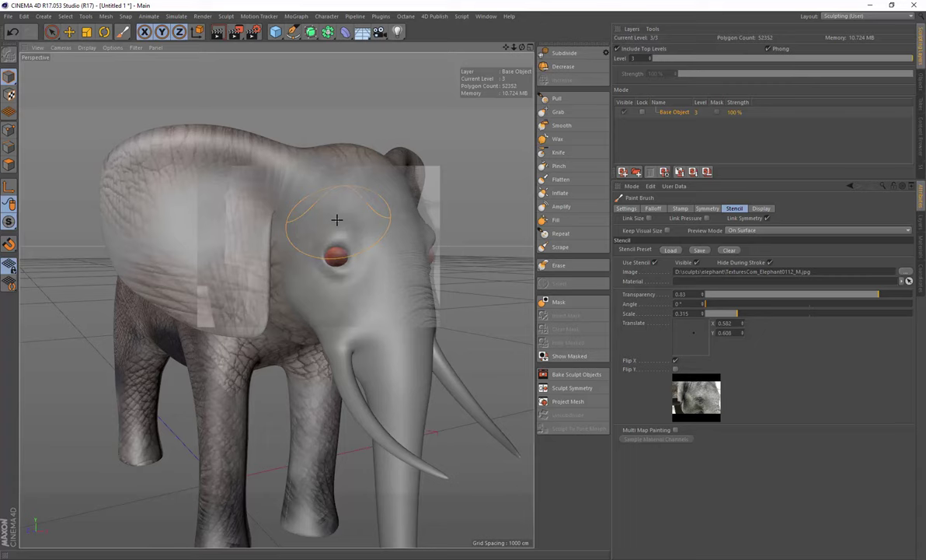
- Paint detailed head skin around the eye, over the cheek and across the forehead
{"action": "mouse_move", "coordinate": [353, 272]}
{"action": "left_mouse_down"}
{"action": "mouse_move", "coordinate": [337, 247]}
{"action": "mouse_move", "coordinate": [342, 261]}
{"action": "left_mouse_up"}
{"action": "mouse_move", "coordinate": [346, 272]}
{"action": "left_mouse_down"}
{"action": "mouse_move", "coordinate": [319, 277]}
{"action": "mouse_move", "coordinate": [327, 222]}
{"action": "mouse_move", "coordinate": [394, 284]}
{"action": "left_mouse_up"}
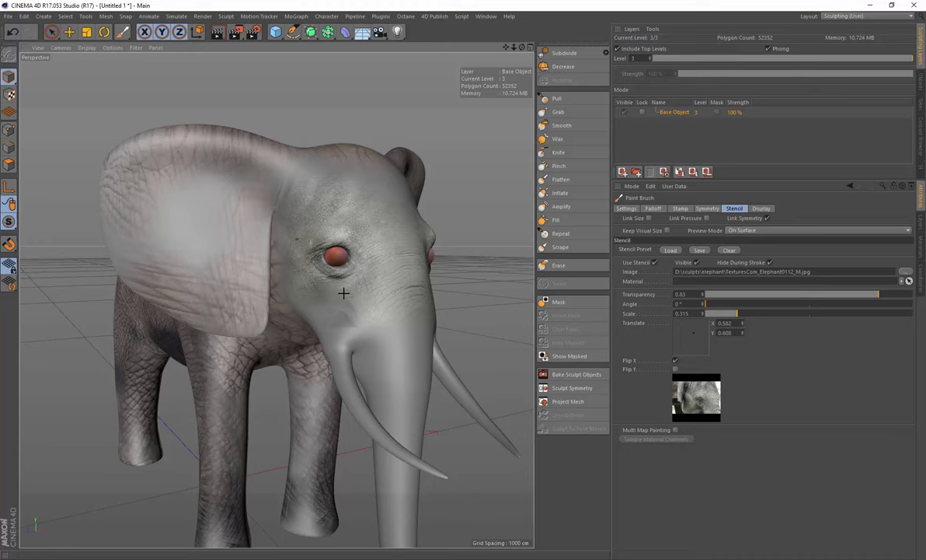
{"action": "left_click_drag", "start_coordinate": [302, 244], "coordinate": [310, 254]}
{"action": "left_click_drag", "start_coordinate": [366, 302], "coordinate": [347, 301]}
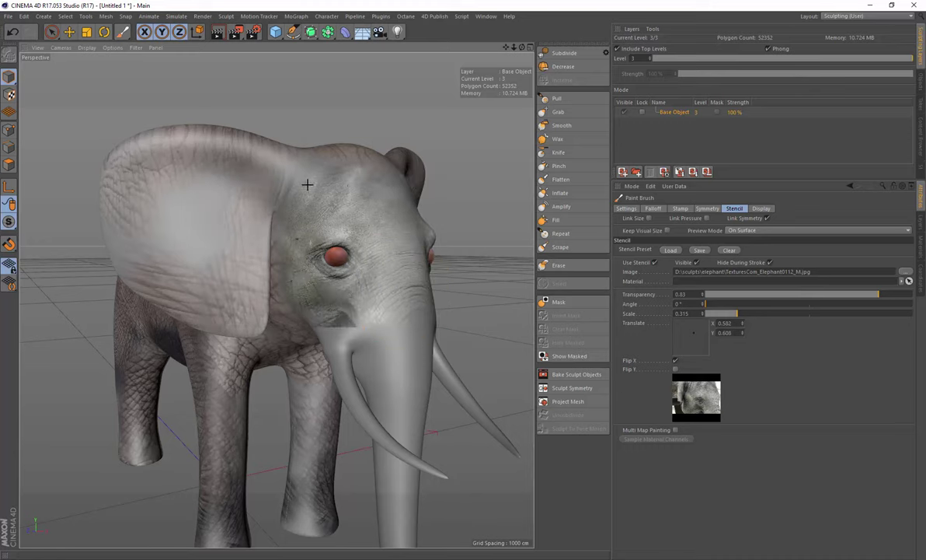
{"action": "left_click_drag", "start_coordinate": [339, 243], "coordinate": [364, 229], "text": "alt"}
{"action": "left_click_drag", "start_coordinate": [409, 292], "coordinate": [414, 267], "text": "alt"}
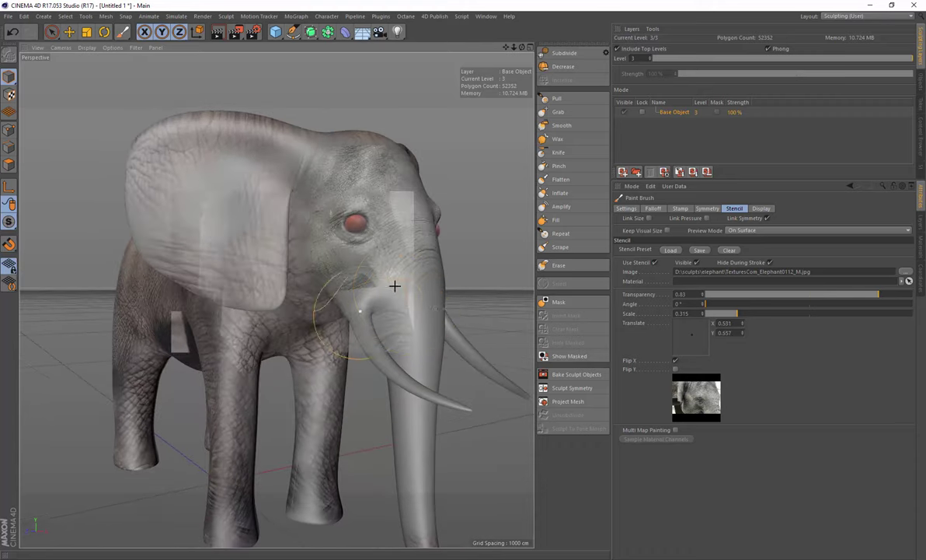
- Set the stencil to scale 0.443 at 0.559 by 0.638 and paint wrinkled skin around the tusk base and upper trunk
{"action": "scroll", "coordinate": [395, 286], "scroll_direction": "up", "scroll_amount": 3}
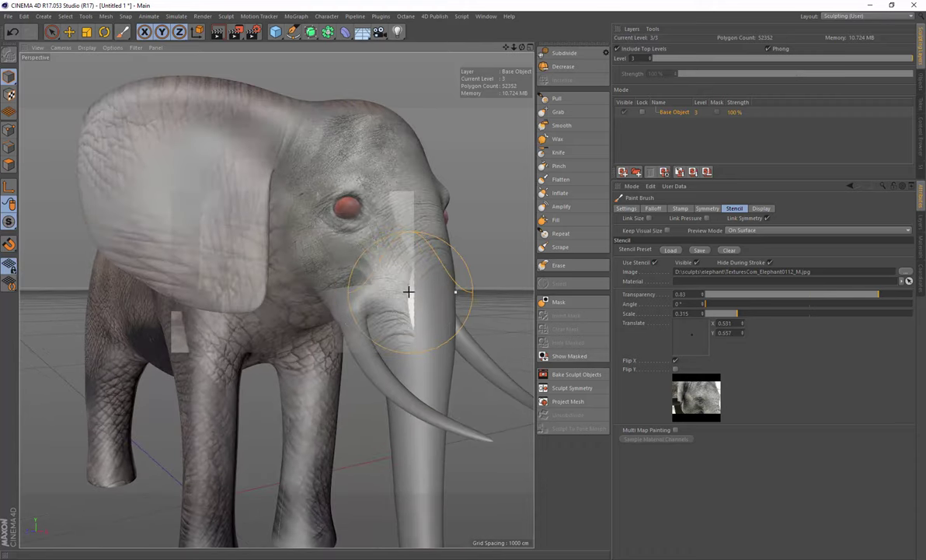
{"action": "mouse_move", "coordinate": [389, 299]}
{"action": "left_mouse_down", "text": "alt"}
{"action": "mouse_move", "coordinate": [394, 283]}
{"action": "mouse_move", "coordinate": [381, 292]}
{"action": "mouse_move", "coordinate": [392, 290]}
{"action": "left_mouse_up", "text": "alt"}
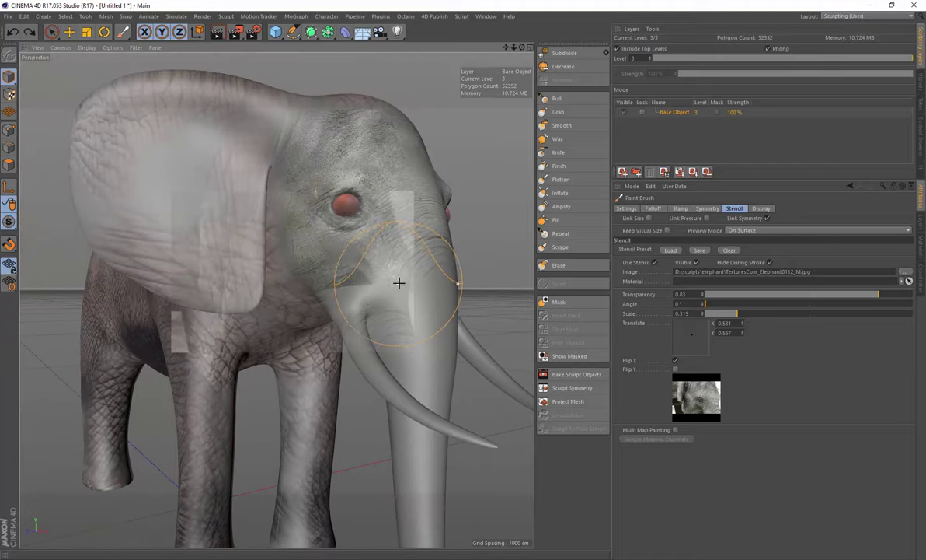
{"action": "right_click_drag", "start_coordinate": [399, 282], "coordinate": [433, 295]}
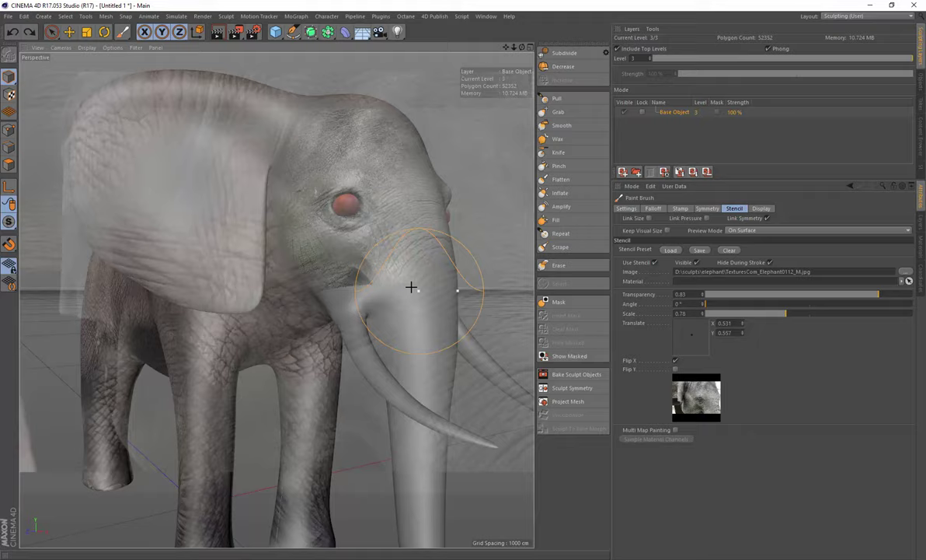
{"action": "left_click_drag", "start_coordinate": [411, 288], "coordinate": [506, 103], "text": "alt"}
{"action": "middle_click_drag", "start_coordinate": [521, 105], "coordinate": [482, 112], "text": "alt"}
{"action": "mouse_move", "coordinate": [414, 262]}
{"action": "left_mouse_down"}
{"action": "mouse_move", "coordinate": [405, 262]}
{"action": "mouse_move", "coordinate": [412, 287]}
{"action": "mouse_move", "coordinate": [403, 273]}
{"action": "mouse_move", "coordinate": [449, 259]}
{"action": "mouse_move", "coordinate": [406, 276]}
{"action": "mouse_move", "coordinate": [420, 269]}
{"action": "mouse_move", "coordinate": [424, 277]}
{"action": "mouse_move", "coordinate": [361, 265]}
{"action": "mouse_move", "coordinate": [359, 252]}
{"action": "mouse_move", "coordinate": [373, 261]}
{"action": "left_mouse_up"}
{"action": "left_click_drag", "start_coordinate": [389, 266], "coordinate": [408, 273]}
{"action": "mouse_move", "coordinate": [435, 267]}
{"action": "left_mouse_down"}
{"action": "mouse_move", "coordinate": [434, 302]}
{"action": "mouse_move", "coordinate": [416, 288]}
{"action": "left_mouse_up"}
{"action": "mouse_move", "coordinate": [400, 281]}
{"action": "left_mouse_down"}
{"action": "mouse_move", "coordinate": [432, 284]}
{"action": "mouse_move", "coordinate": [439, 273]}
{"action": "left_mouse_up"}
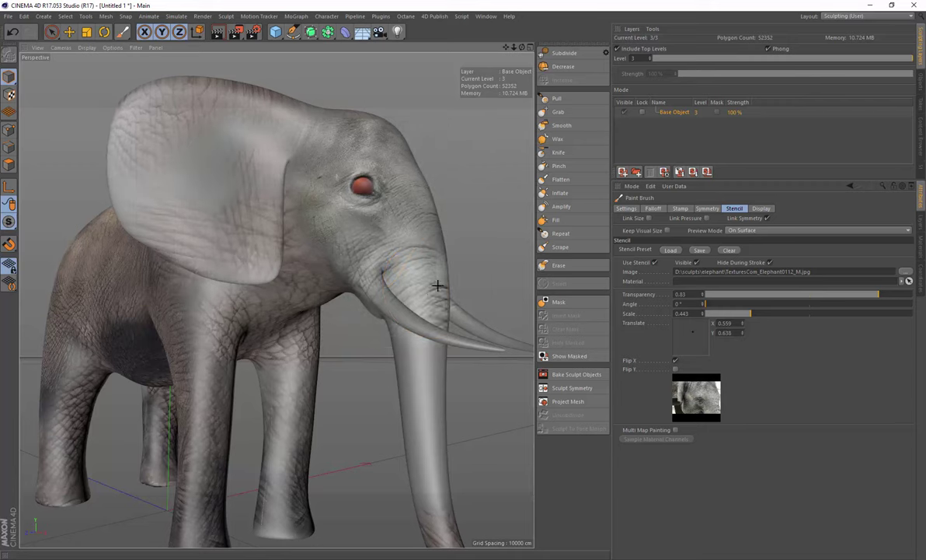
- Move the stencil to 0.532 by 0.54 and extend the wrinkled skin down the trunk below the tusks
{"action": "left_click_drag", "start_coordinate": [406, 301], "coordinate": [414, 363]}
{"action": "left_click_drag", "start_coordinate": [414, 401], "coordinate": [416, 412]}
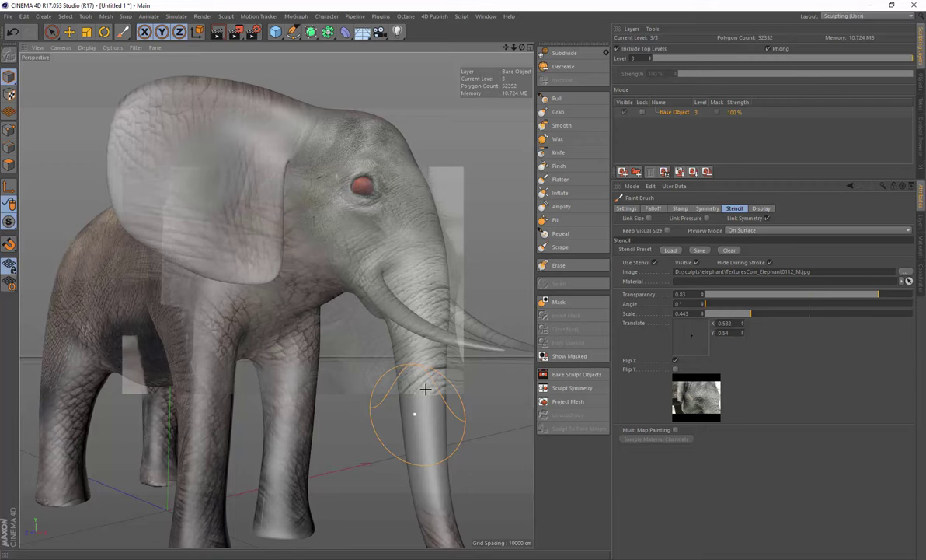
{"action": "mouse_move", "coordinate": [426, 367]}
{"action": "left_mouse_down"}
{"action": "mouse_move", "coordinate": [439, 425]}
{"action": "mouse_move", "coordinate": [418, 432]}
{"action": "mouse_move", "coordinate": [426, 388]}
{"action": "mouse_move", "coordinate": [426, 397]}
{"action": "mouse_move", "coordinate": [411, 387]}
{"action": "mouse_move", "coordinate": [422, 374]}
{"action": "mouse_move", "coordinate": [427, 392]}
{"action": "left_mouse_up"}
- Shrink the stencil to scale 0.333 and shift it down to 0.626 by 0.13, painting finer wrinkles along the lower trunk
{"action": "right_click_drag", "start_coordinate": [427, 391], "coordinate": [373, 375]}
{"action": "left_click_drag", "start_coordinate": [373, 375], "coordinate": [430, 371]}
{"action": "middle_click_drag", "start_coordinate": [429, 370], "coordinate": [417, 373]}
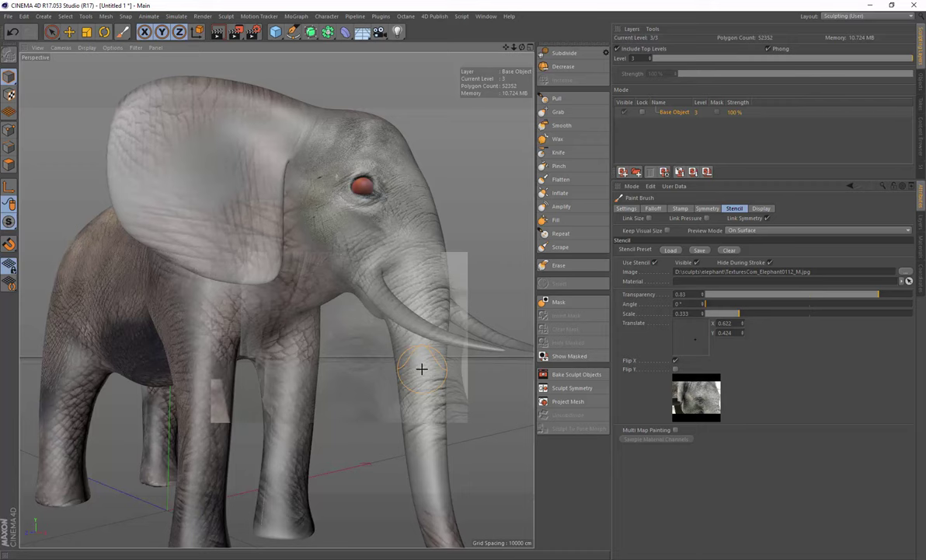
{"action": "left_click_drag", "start_coordinate": [422, 370], "coordinate": [432, 359]}
{"action": "mouse_move", "coordinate": [414, 345]}
{"action": "left_mouse_down"}
{"action": "mouse_move", "coordinate": [415, 317]}
{"action": "mouse_move", "coordinate": [422, 350]}
{"action": "mouse_move", "coordinate": [391, 317]}
{"action": "mouse_move", "coordinate": [424, 390]}
{"action": "mouse_move", "coordinate": [418, 441]}
{"action": "left_mouse_up"}
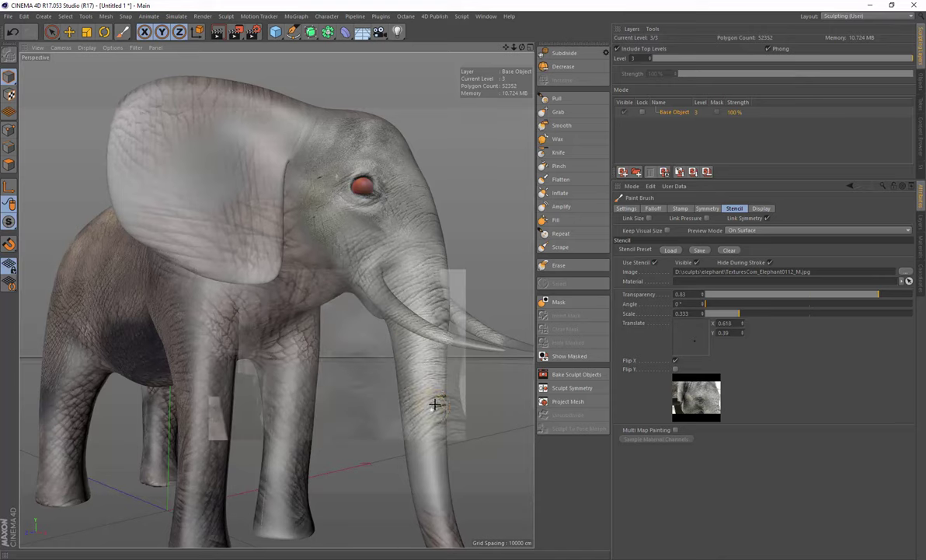
{"action": "mouse_move", "coordinate": [435, 405]}
{"action": "left_mouse_down"}
{"action": "mouse_move", "coordinate": [408, 306]}
{"action": "mouse_move", "coordinate": [418, 278]}
{"action": "mouse_move", "coordinate": [430, 285]}
{"action": "mouse_move", "coordinate": [395, 250]}
{"action": "left_mouse_up"}
{"action": "mouse_move", "coordinate": [418, 339]}
{"action": "left_mouse_down"}
{"action": "mouse_move", "coordinate": [436, 483]}
{"action": "mouse_move", "coordinate": [422, 438]}
{"action": "mouse_move", "coordinate": [427, 458]}
{"action": "mouse_move", "coordinate": [410, 445]}
{"action": "mouse_move", "coordinate": [435, 502]}
{"action": "mouse_move", "coordinate": [419, 503]}
{"action": "mouse_move", "coordinate": [447, 479]}
{"action": "left_mouse_up"}
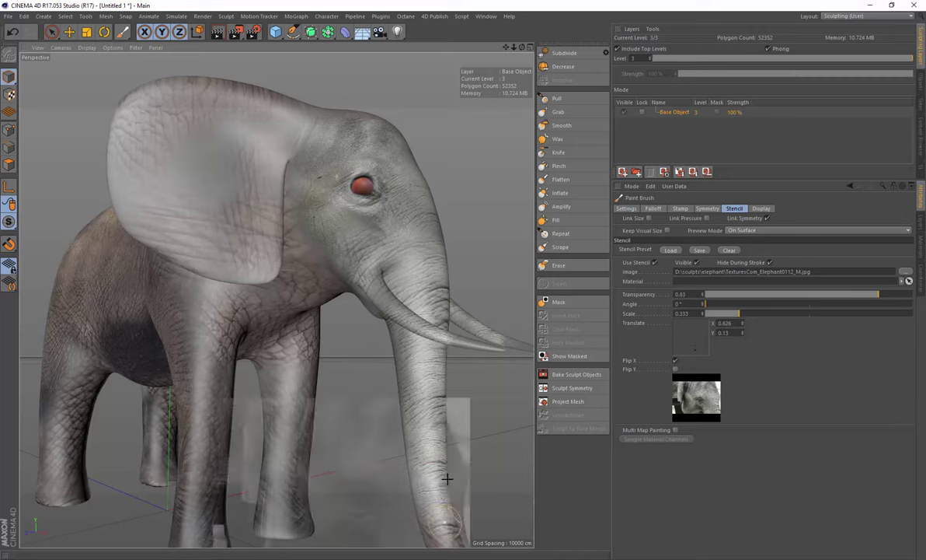
- Move the stencil to 0.606 by 0.262 and continue painting wrinkled skin down the lower trunk to its tip
{"action": "left_click_drag", "start_coordinate": [506, 49], "coordinate": [444, 4]}
{"action": "left_click_drag", "start_coordinate": [505, 48], "coordinate": [515, 21]}
{"action": "left_click_drag", "start_coordinate": [420, 375], "coordinate": [352, 269]}
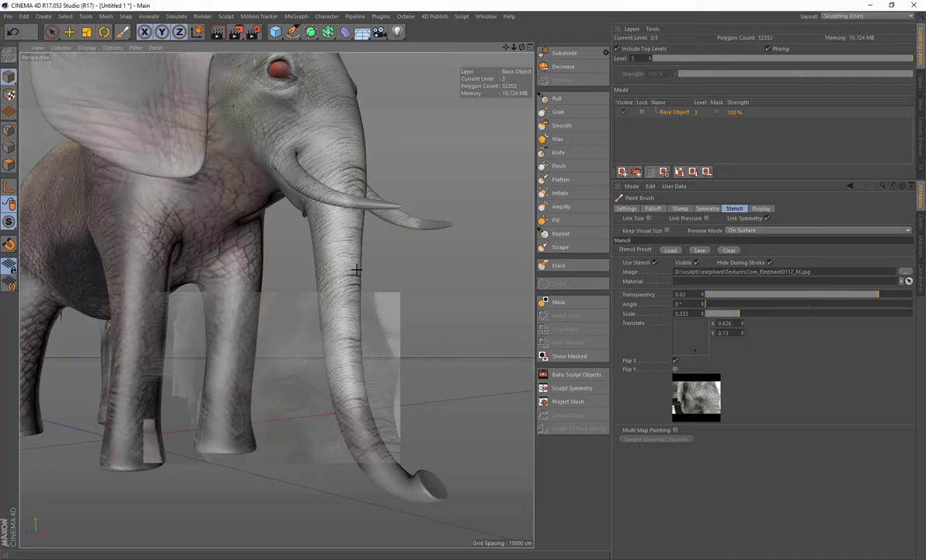
{"action": "left_click_drag", "start_coordinate": [314, 373], "coordinate": [340, 410]}
{"action": "left_click_drag", "start_coordinate": [332, 414], "coordinate": [385, 464]}
{"action": "left_click_drag", "start_coordinate": [334, 405], "coordinate": [382, 475]}
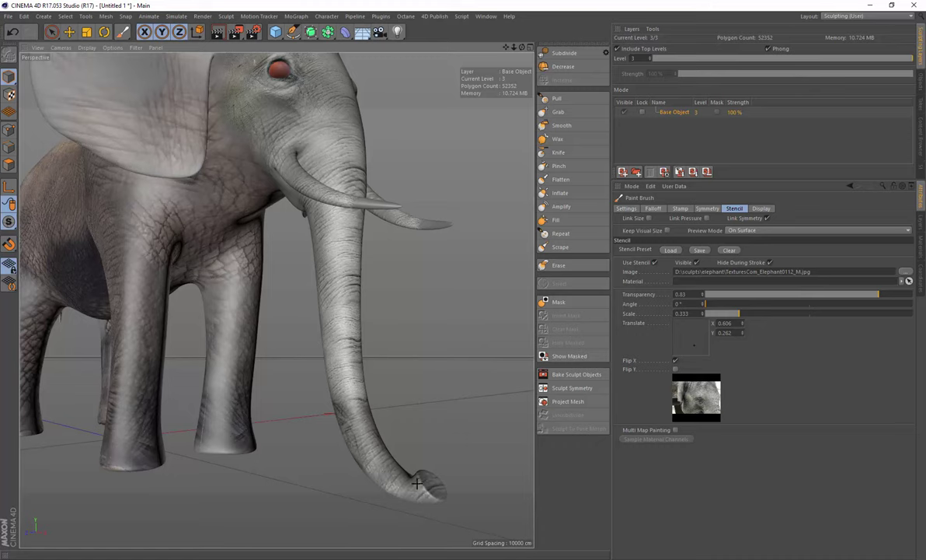
- Enlarge the stencil to scale 0.541, position it over the ear at 0.705 by 0.751, and set its transparency to 0.84
{"action": "left_click_drag", "start_coordinate": [354, 380], "coordinate": [388, 327], "text": "alt"}
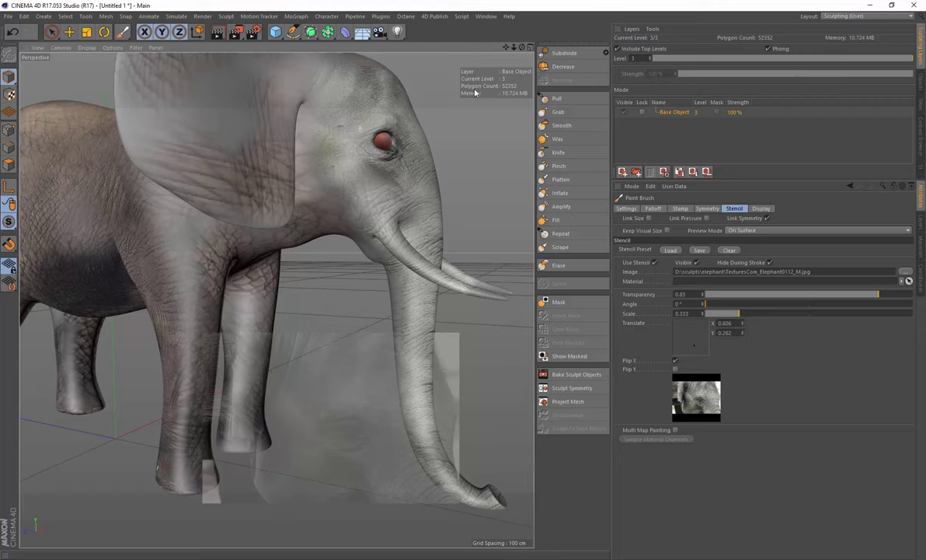
{"action": "left_click_drag", "start_coordinate": [507, 47], "coordinate": [576, 90]}
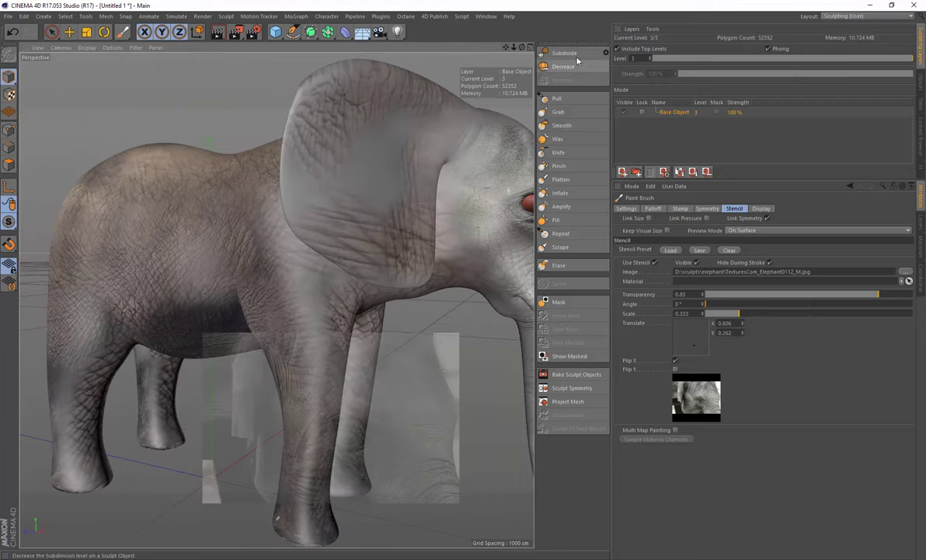
{"action": "left_click_drag", "start_coordinate": [523, 49], "coordinate": [503, 58]}
{"action": "key", "text": "t"}
{"action": "left_click_drag", "start_coordinate": [417, 255], "coordinate": [440, 96]}
{"action": "right_click_drag", "start_coordinate": [331, 257], "coordinate": [342, 255]}
{"action": "left_click_drag", "start_coordinate": [338, 252], "coordinate": [366, 266]}
{"action": "left_click_drag", "start_coordinate": [828, 297], "coordinate": [697, 304]}
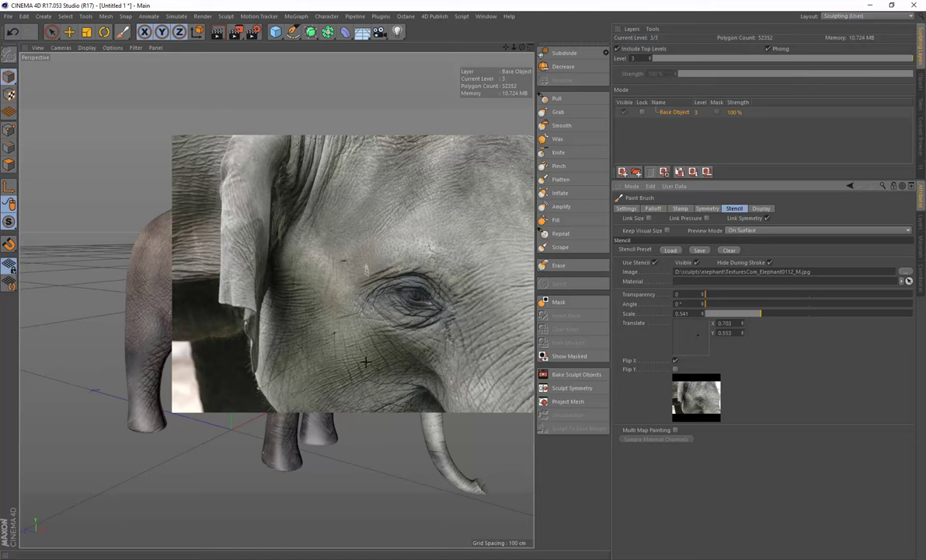
{"action": "left_click_drag", "start_coordinate": [364, 361], "coordinate": [356, 260]}
{"action": "left_click_drag", "start_coordinate": [707, 295], "coordinate": [883, 292]}
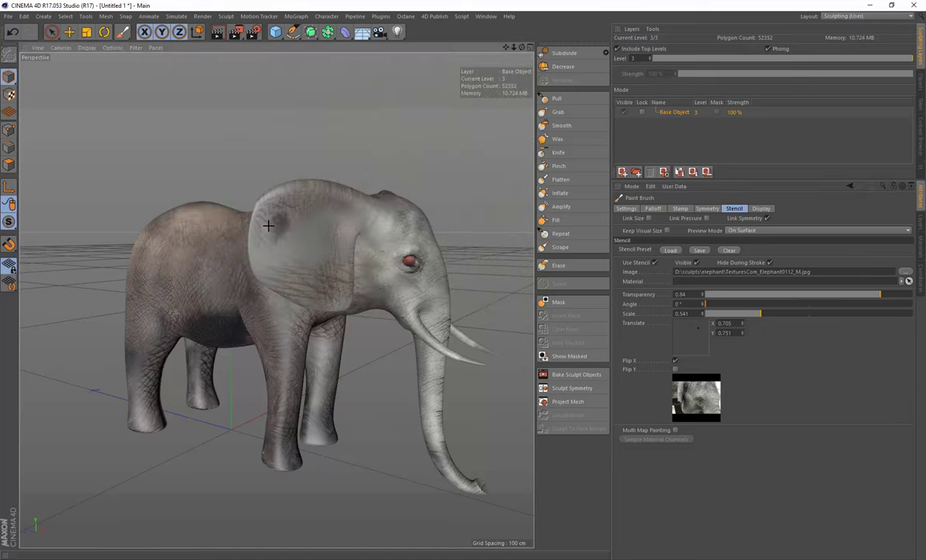
- Shift the stencil to 0.618 by 0.779 and paint wrinkled skin over the outer part of the ear
{"action": "left_click_drag", "start_coordinate": [267, 206], "coordinate": [254, 223]}
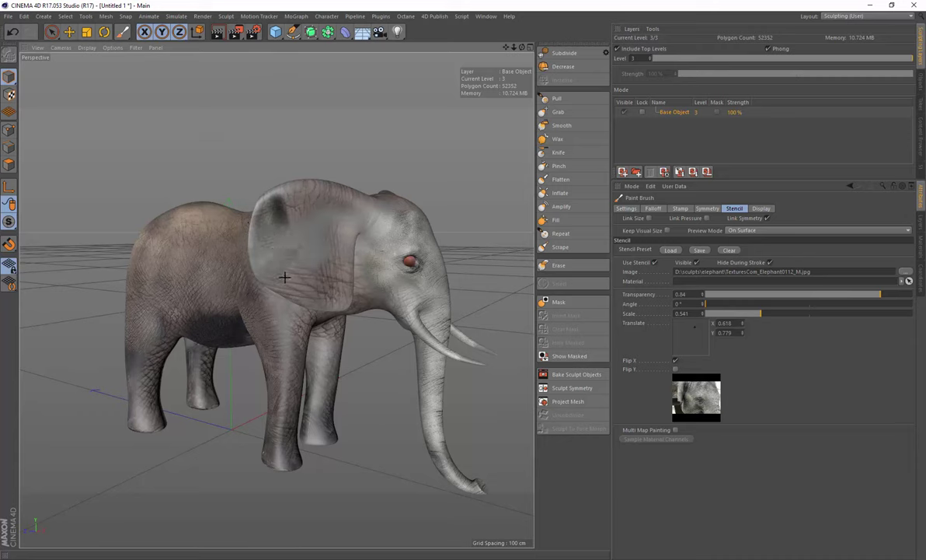
{"action": "mouse_move", "coordinate": [284, 277]}
{"action": "left_mouse_down"}
{"action": "mouse_move", "coordinate": [276, 261]}
{"action": "mouse_move", "coordinate": [292, 284]}
{"action": "left_mouse_up"}
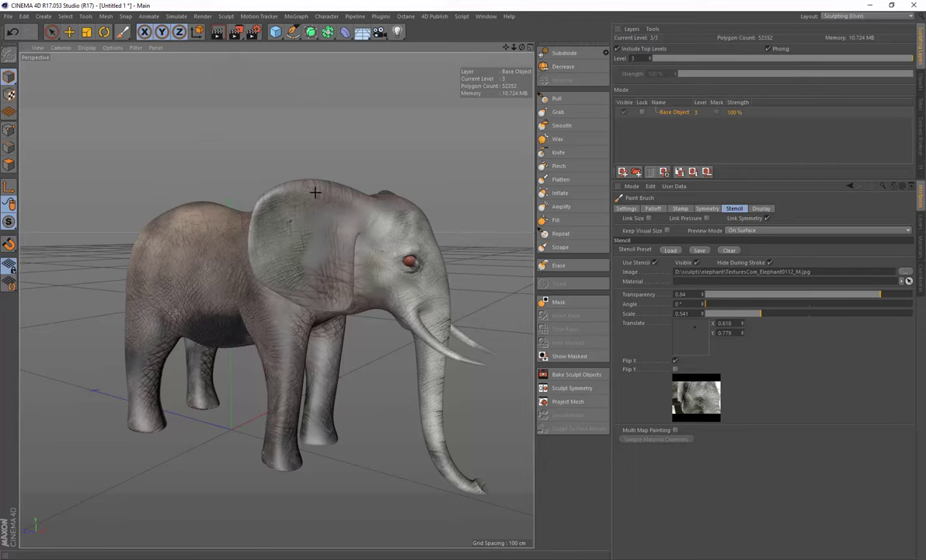
{"action": "mouse_move", "coordinate": [324, 227]}
{"action": "left_mouse_down"}
{"action": "mouse_move", "coordinate": [345, 208]}
{"action": "mouse_move", "coordinate": [305, 220]}
{"action": "mouse_move", "coordinate": [314, 247]}
{"action": "mouse_move", "coordinate": [279, 213]}
{"action": "mouse_move", "coordinate": [294, 248]}
{"action": "mouse_move", "coordinate": [290, 238]}
{"action": "left_mouse_up"}
{"action": "middle_click_drag", "start_coordinate": [315, 240], "coordinate": [326, 240]}
{"action": "mouse_move", "coordinate": [315, 251]}
{"action": "left_mouse_down"}
{"action": "mouse_move", "coordinate": [322, 292]}
{"action": "mouse_move", "coordinate": [287, 293]}
{"action": "left_mouse_up"}
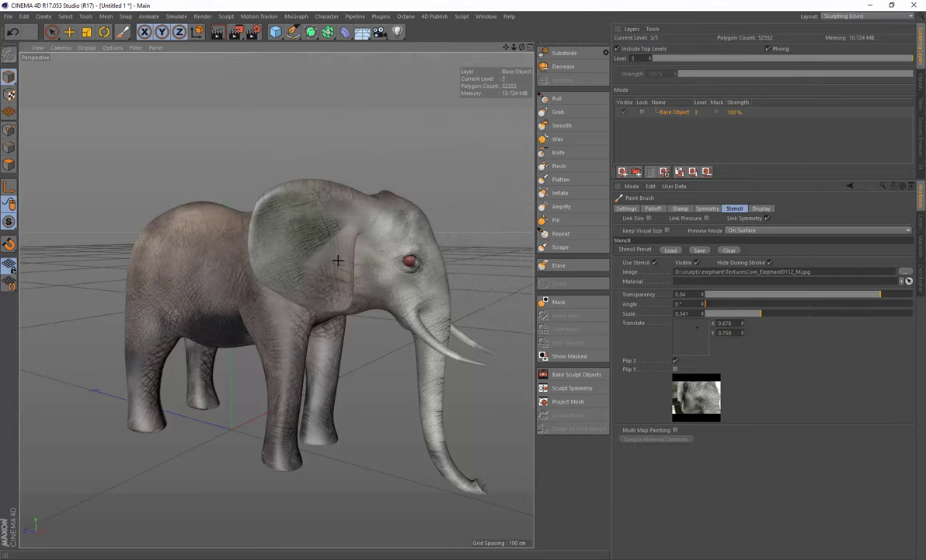
- Move the stencil to 0.759 by 0.759 and paint wrinkled skin across the inner ear up to the head
{"action": "left_click_drag", "start_coordinate": [338, 260], "coordinate": [327, 270]}
{"action": "mouse_move", "coordinate": [339, 205]}
{"action": "left_mouse_down"}
{"action": "mouse_move", "coordinate": [305, 187]}
{"action": "mouse_move", "coordinate": [348, 203]}
{"action": "left_mouse_up"}
{"action": "left_click_drag", "start_coordinate": [348, 203], "coordinate": [330, 202]}
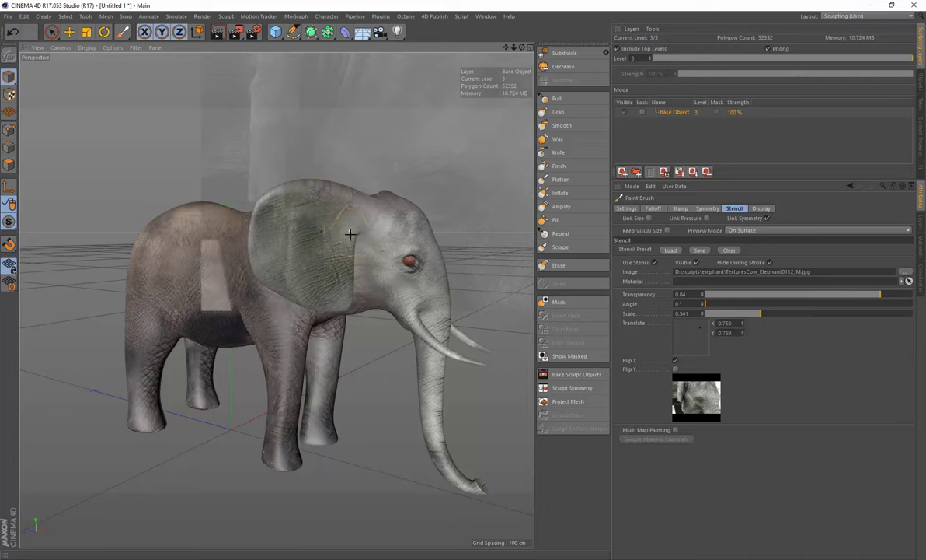
{"action": "mouse_move", "coordinate": [350, 234]}
{"action": "left_mouse_down"}
{"action": "mouse_move", "coordinate": [372, 241]}
{"action": "mouse_move", "coordinate": [366, 235]}
{"action": "mouse_move", "coordinate": [360, 268]}
{"action": "mouse_move", "coordinate": [416, 263]}
{"action": "mouse_move", "coordinate": [364, 257]}
{"action": "mouse_move", "coordinate": [376, 266]}
{"action": "mouse_move", "coordinate": [373, 276]}
{"action": "mouse_move", "coordinate": [293, 300]}
{"action": "mouse_move", "coordinate": [262, 274]}
{"action": "mouse_move", "coordinate": [274, 272]}
{"action": "left_mouse_up"}
- Paint wrinkled skin down the front of the trunk, moving the stencil from 0.167 by 0.642 to 0.141 by 0.51
{"action": "left_click_drag", "start_coordinate": [439, 266], "coordinate": [203, 312]}
{"action": "left_click_drag", "start_coordinate": [391, 268], "coordinate": [322, 283]}
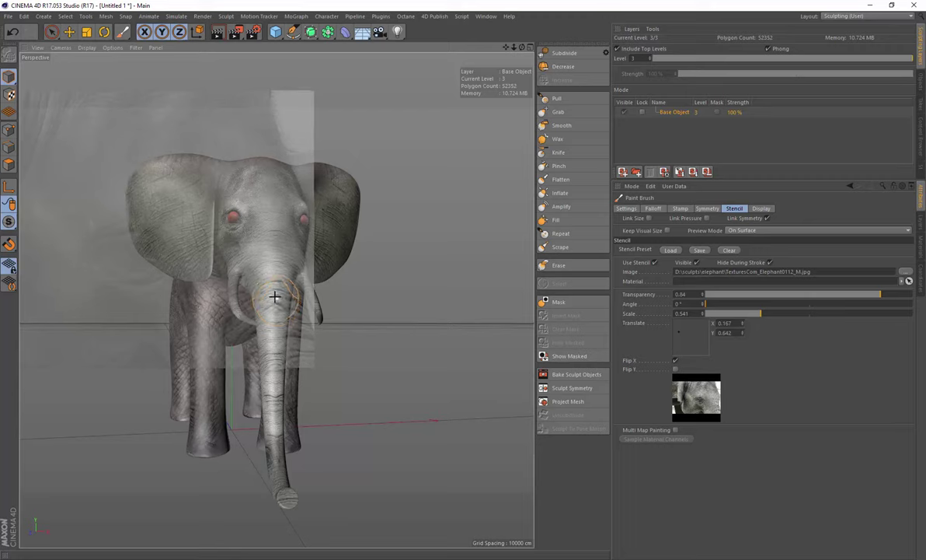
{"action": "left_click_drag", "start_coordinate": [275, 302], "coordinate": [268, 303]}
{"action": "mouse_move", "coordinate": [270, 304]}
{"action": "left_mouse_down"}
{"action": "mouse_move", "coordinate": [272, 317]}
{"action": "mouse_move", "coordinate": [273, 295]}
{"action": "mouse_move", "coordinate": [279, 372]}
{"action": "left_mouse_up"}
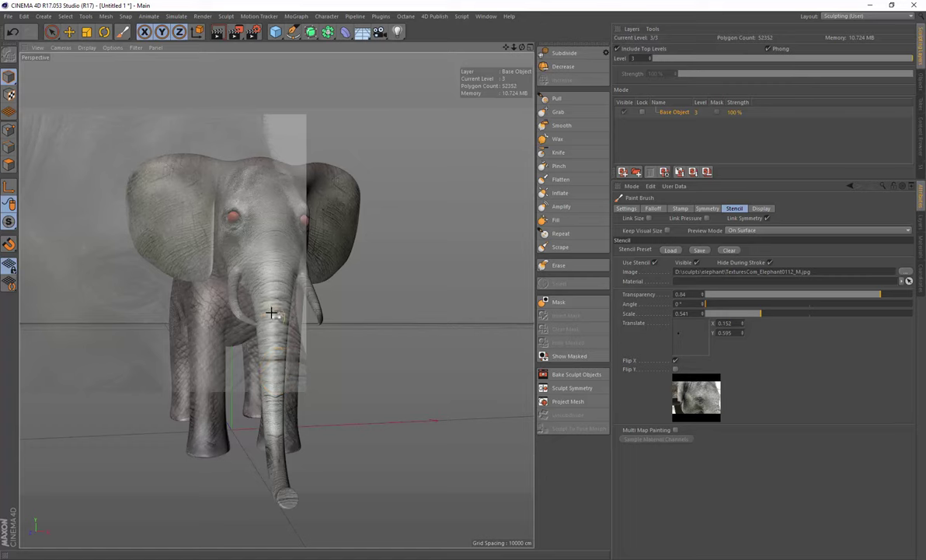
{"action": "mouse_move", "coordinate": [272, 312]}
{"action": "left_mouse_down"}
{"action": "mouse_move", "coordinate": [281, 361]}
{"action": "mouse_move", "coordinate": [271, 370]}
{"action": "mouse_move", "coordinate": [276, 417]}
{"action": "mouse_move", "coordinate": [275, 400]}
{"action": "mouse_move", "coordinate": [234, 427]}
{"action": "mouse_move", "coordinate": [275, 387]}
{"action": "mouse_move", "coordinate": [335, 378]}
{"action": "left_mouse_up"}
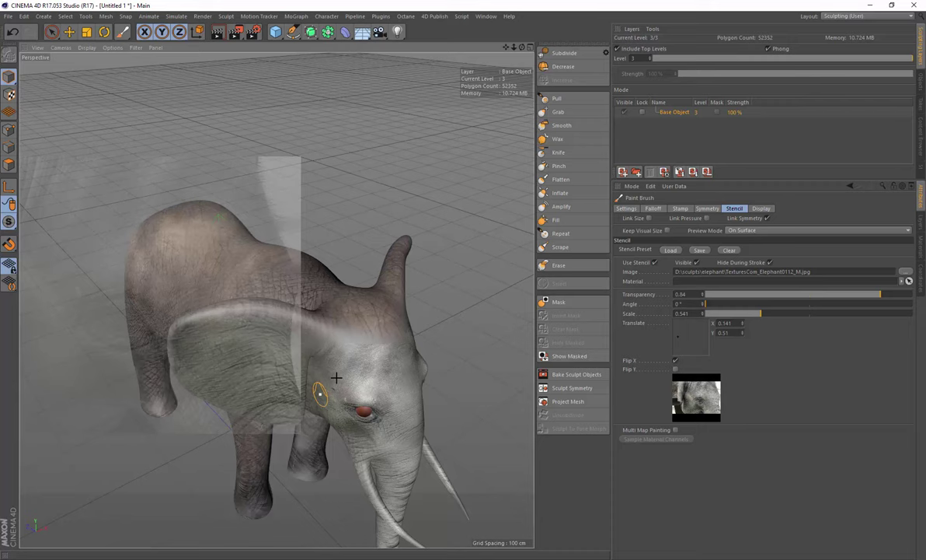
- Move the stencil to 0.511 by 0.29, set the brush size to 24.3, and paint grey skin over the top of the head
{"action": "mouse_move", "coordinate": [268, 303]}
{"action": "left_mouse_down"}
{"action": "mouse_move", "coordinate": [441, 330]}
{"action": "mouse_move", "coordinate": [432, 335]}
{"action": "left_mouse_up"}
{"action": "key", "text": "ctrl+z"}
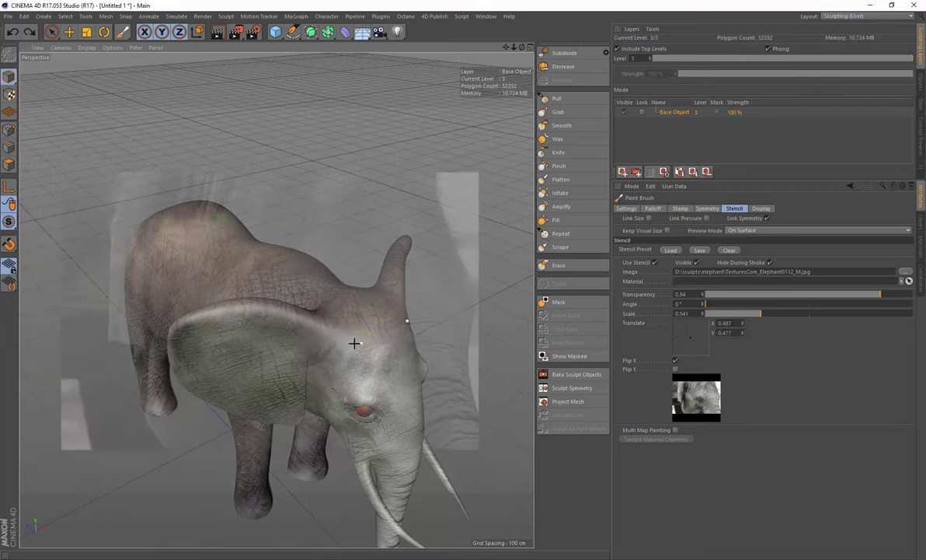
{"action": "mouse_move", "coordinate": [354, 330]}
{"action": "left_mouse_down"}
{"action": "mouse_move", "coordinate": [378, 403]}
{"action": "mouse_move", "coordinate": [368, 421]}
{"action": "left_mouse_up"}
{"action": "mouse_move", "coordinate": [338, 310]}
{"action": "left_mouse_down"}
{"action": "mouse_move", "coordinate": [354, 344]}
{"action": "mouse_move", "coordinate": [360, 332]}
{"action": "left_mouse_up"}
{"action": "middle_click_drag", "start_coordinate": [360, 332], "coordinate": [378, 337]}
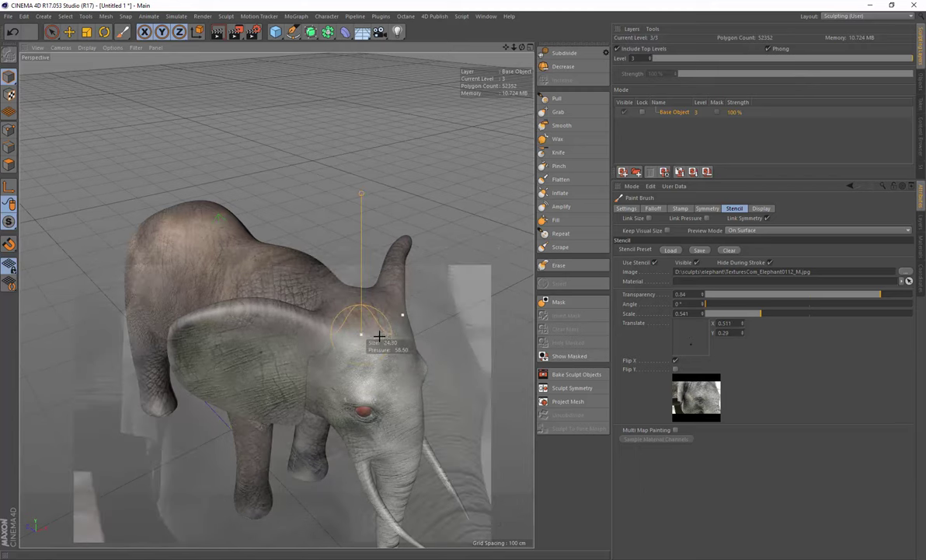
{"action": "mouse_move", "coordinate": [378, 338]}
{"action": "left_mouse_down"}
{"action": "mouse_move", "coordinate": [352, 317]}
{"action": "mouse_move", "coordinate": [377, 316]}
{"action": "left_mouse_up"}
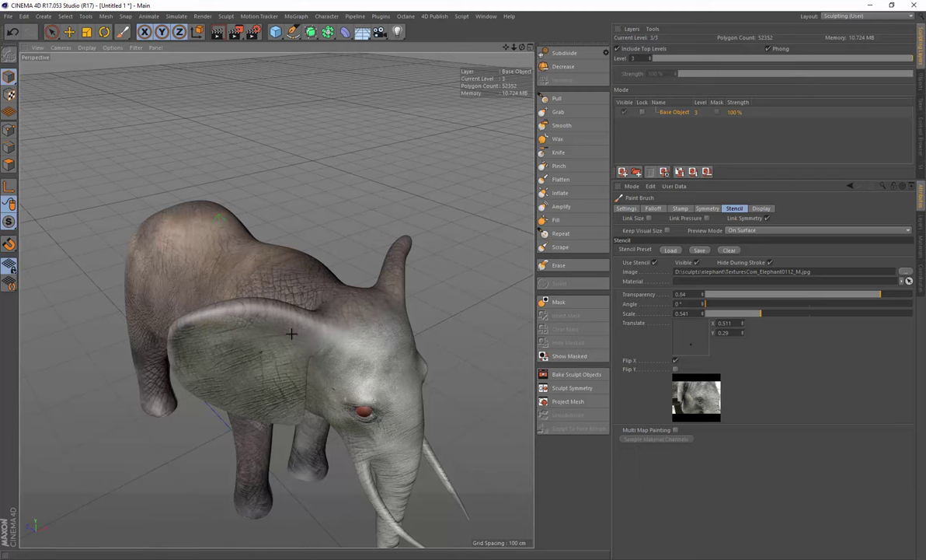
- Move the stencil to 0.455 by 0.556 and paint skin detail on the neck and shoulder behind the ear
{"action": "left_click_drag", "start_coordinate": [275, 321], "coordinate": [363, 335], "text": "alt"}
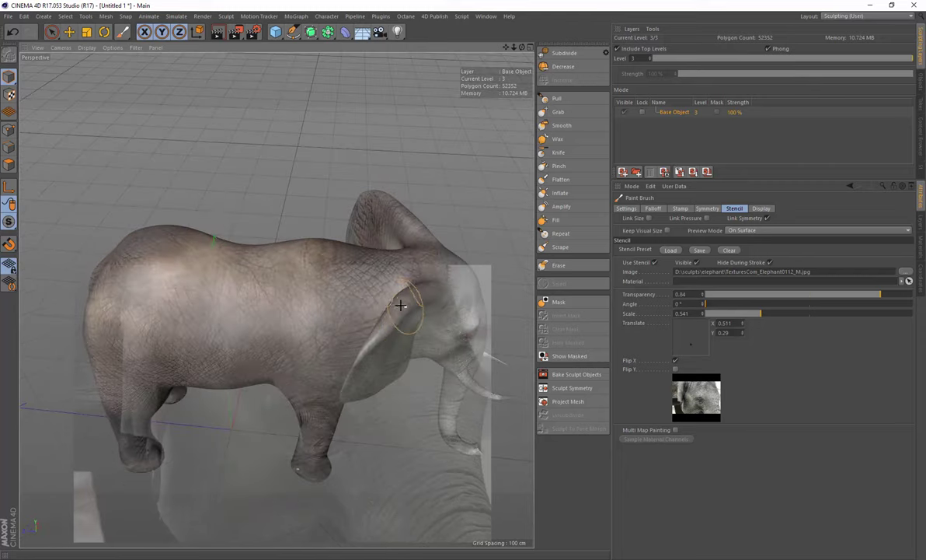
{"action": "left_click_drag", "start_coordinate": [405, 306], "coordinate": [344, 320]}
{"action": "mouse_move", "coordinate": [372, 352]}
{"action": "left_mouse_down", "text": "alt"}
{"action": "mouse_move", "coordinate": [381, 304]}
{"action": "mouse_move", "coordinate": [366, 268]}
{"action": "mouse_move", "coordinate": [366, 154]}
{"action": "left_mouse_up", "text": "alt"}
{"action": "left_click_drag", "start_coordinate": [364, 218], "coordinate": [365, 222]}
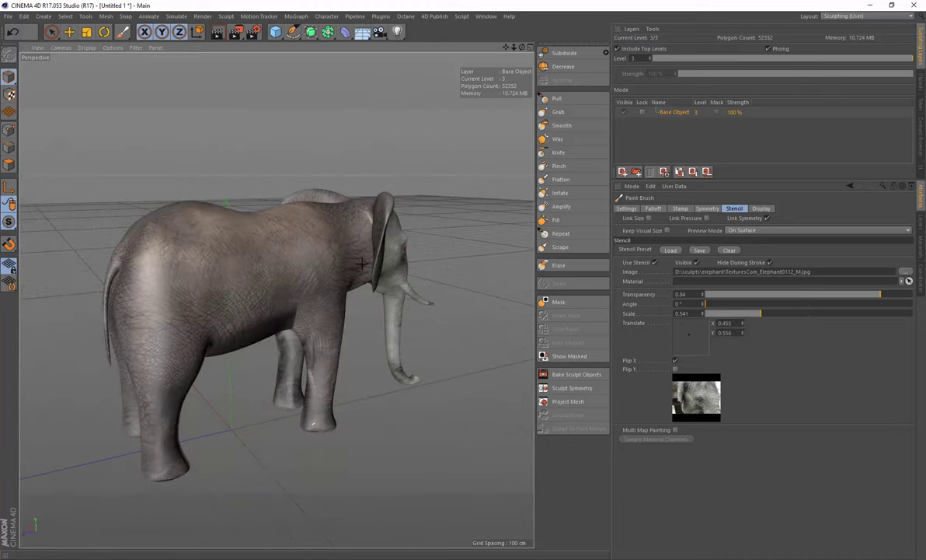
{"action": "left_click_drag", "start_coordinate": [362, 264], "coordinate": [345, 254]}
- Enlarge the stencil to scale 1.439, set brush size 35.879 and pressure 9.1 %, and lightly blend skin over the flank
{"action": "left_click_drag", "start_coordinate": [426, 265], "coordinate": [317, 269], "text": "alt"}
{"action": "middle_click_drag", "start_coordinate": [363, 263], "coordinate": [289, 263]}
{"action": "right_click_drag", "start_coordinate": [278, 269], "coordinate": [312, 268]}
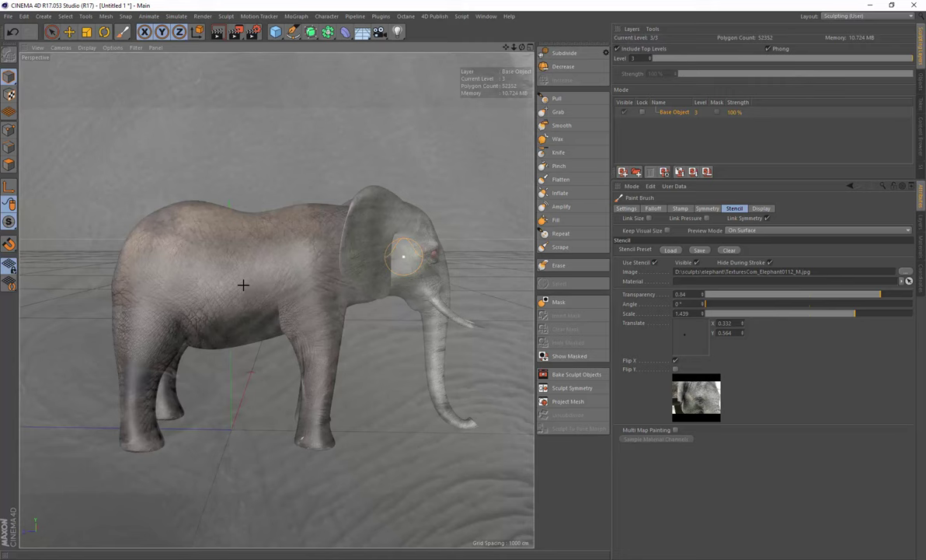
{"action": "middle_click_drag", "start_coordinate": [129, 291], "coordinate": [142, 290]}
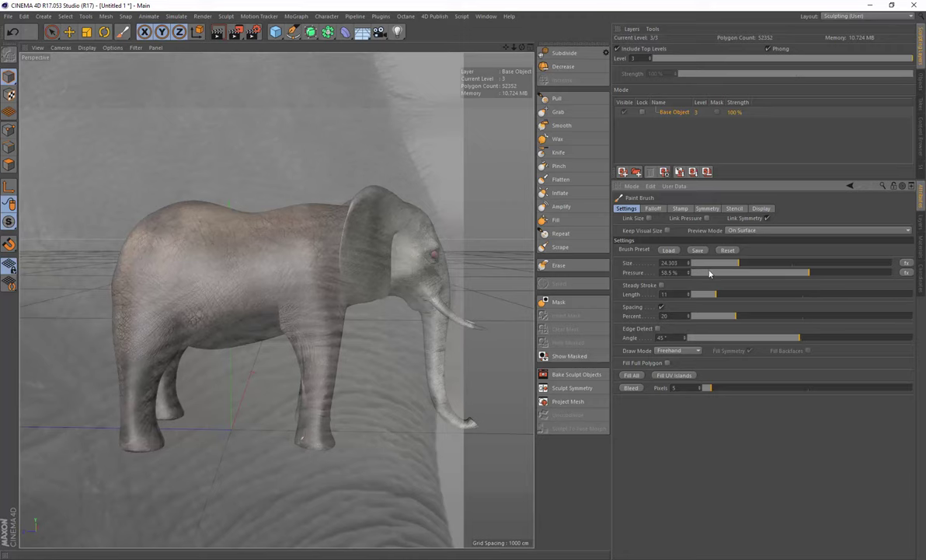
{"action": "mouse_move", "coordinate": [198, 280]}
{"action": "middle_mouse_down"}
{"action": "mouse_move", "coordinate": [216, 278]}
{"action": "mouse_move", "coordinate": [204, 260]}
{"action": "mouse_move", "coordinate": [166, 251]}
{"action": "middle_mouse_up"}
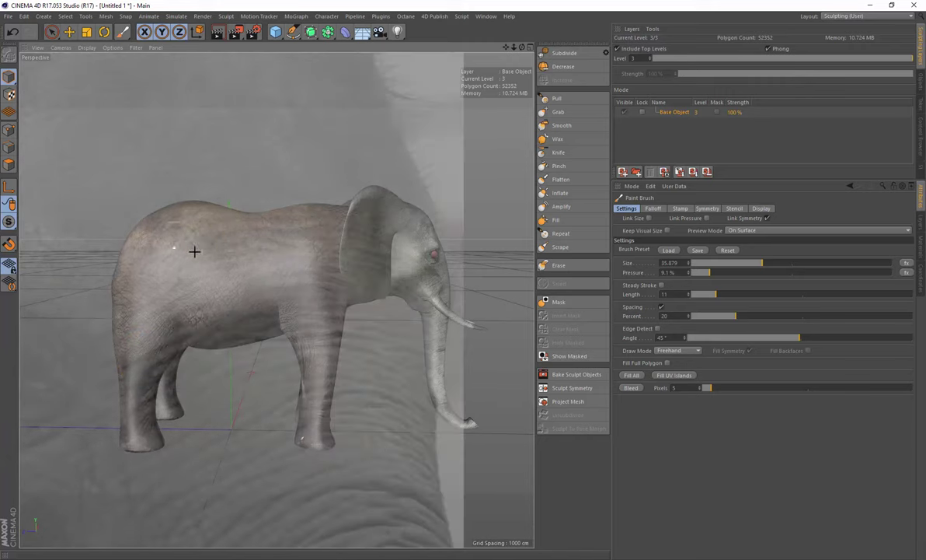
- Inspect the painted skin on the elephant's side, legs, head and trunk from several angles
{"action": "mouse_move", "coordinate": [196, 250]}
{"action": "left_mouse_down", "text": "alt"}
{"action": "mouse_move", "coordinate": [300, 265]}
{"action": "mouse_move", "coordinate": [271, 242]}
{"action": "mouse_move", "coordinate": [281, 234]}
{"action": "left_mouse_up", "text": "alt"}
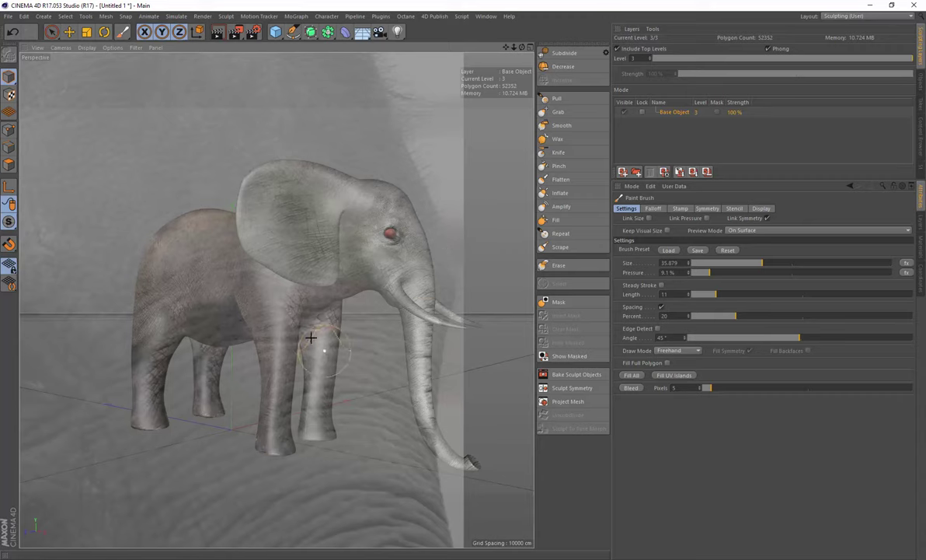
{"action": "left_click_drag", "start_coordinate": [307, 282], "coordinate": [288, 282], "text": "alt"}
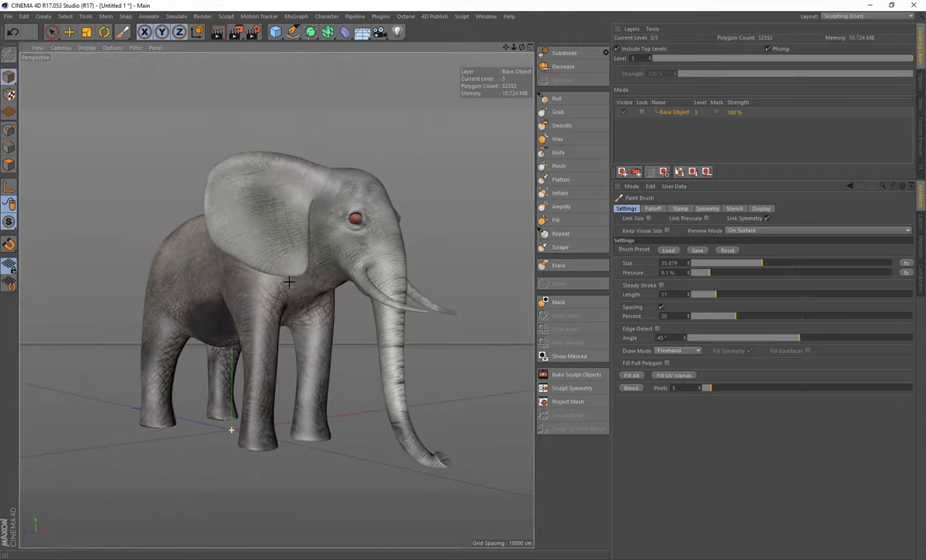
{"action": "right_click_drag", "start_coordinate": [339, 277], "coordinate": [314, 279], "text": "alt"}
{"action": "left_click_drag", "start_coordinate": [263, 285], "coordinate": [288, 298], "text": "alt"}
{"action": "right_click_drag", "start_coordinate": [318, 292], "coordinate": [309, 293], "text": "alt"}
{"action": "left_click_drag", "start_coordinate": [310, 292], "coordinate": [182, 301], "text": "alt"}
{"action": "scroll", "coordinate": [282, 306], "scroll_direction": "up", "scroll_amount": 10}
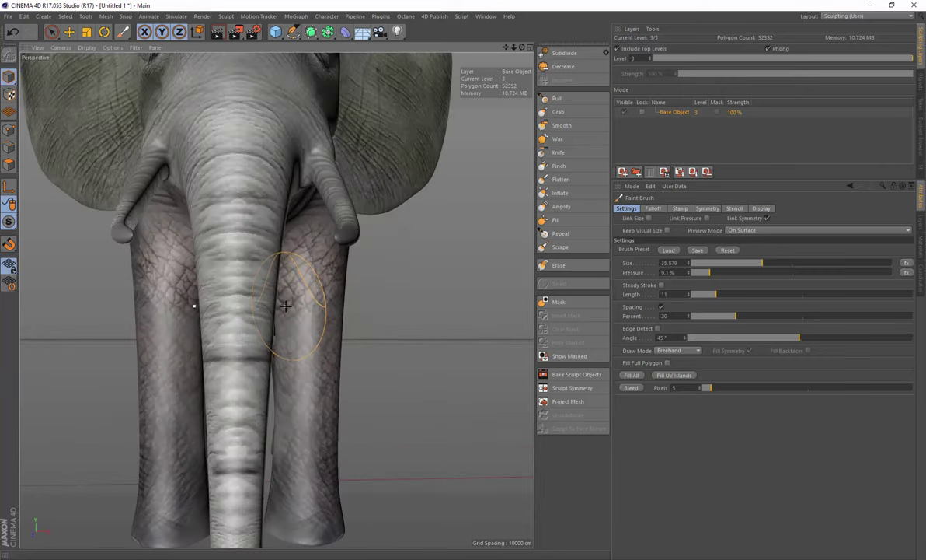
{"action": "scroll", "coordinate": [283, 306], "scroll_direction": "down", "scroll_amount": 3}
- Open the Material View, enlarge the BODY_UV_0 texture preview to examine the painted UV layout, and minimize the window
{"action": "left_click", "coordinate": [434, 17]}
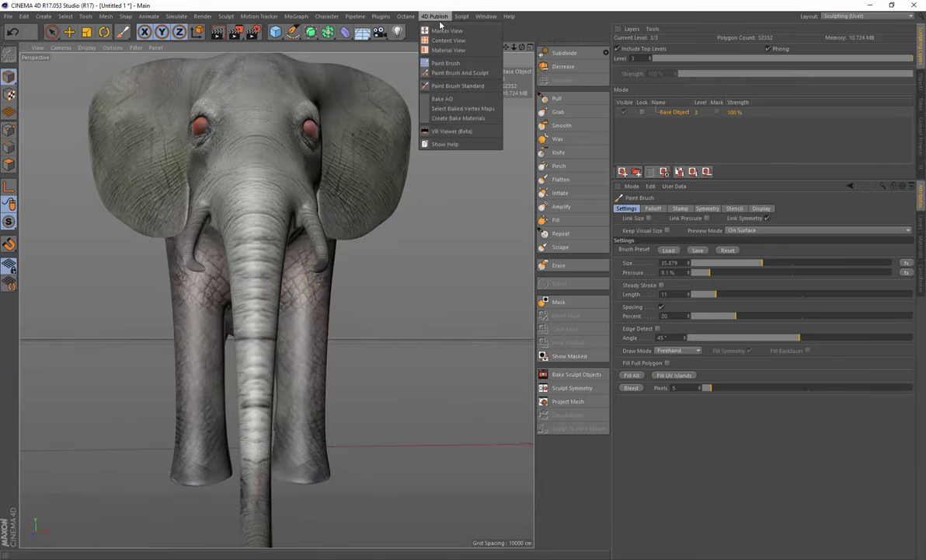
{"action": "left_click", "coordinate": [449, 50]}
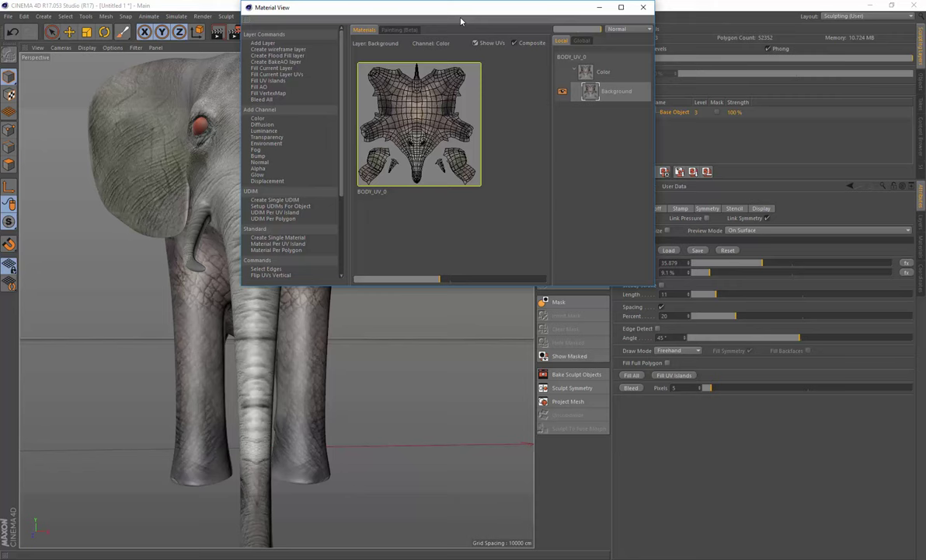
{"action": "left_click_drag", "start_coordinate": [463, 21], "coordinate": [529, 65]}
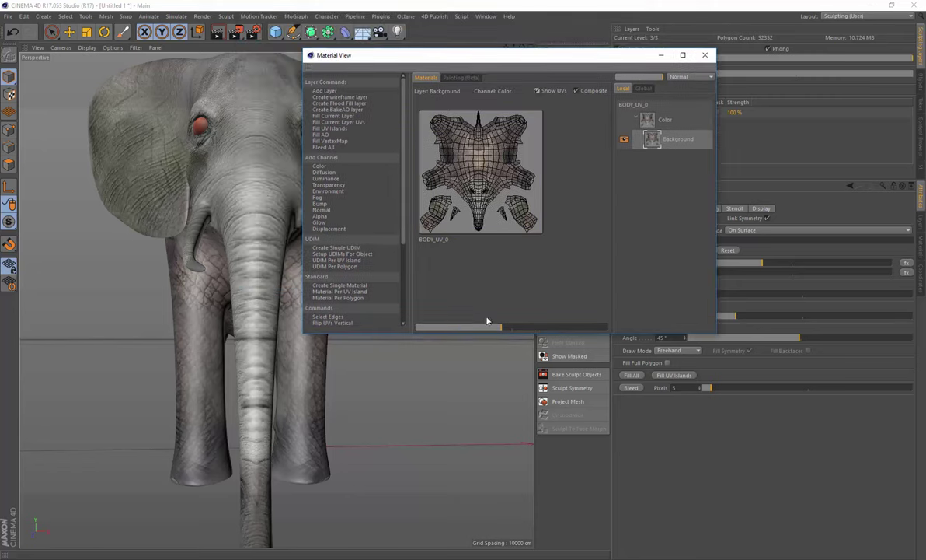
{"action": "left_click_drag", "start_coordinate": [490, 325], "coordinate": [583, 338]}
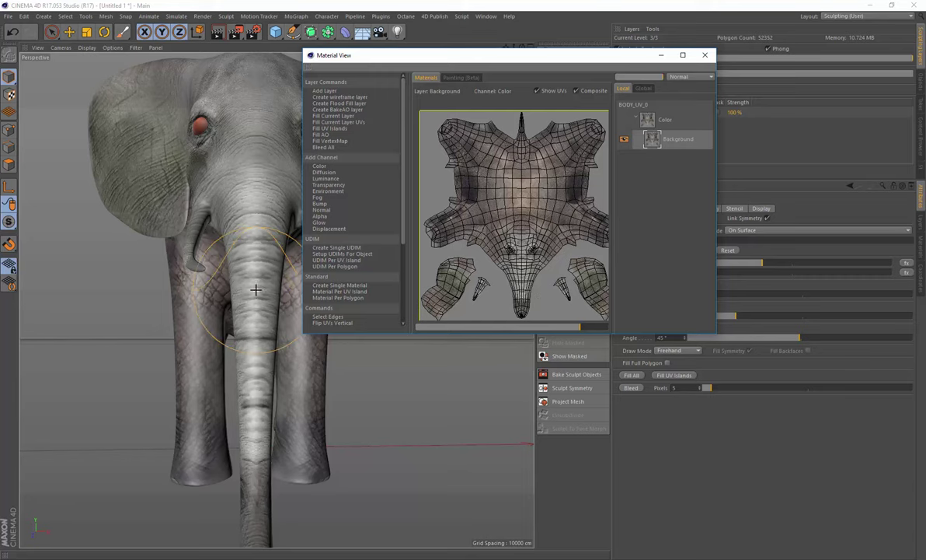
{"action": "left_click", "coordinate": [661, 56]}
- Shrink the enlarged stencil and position its wrinkled-skin area over the front of the upper trunk
{"action": "left_click_drag", "start_coordinate": [226, 239], "coordinate": [278, 326], "text": "alt"}
{"action": "left_click_drag", "start_coordinate": [331, 274], "coordinate": [275, 244]}
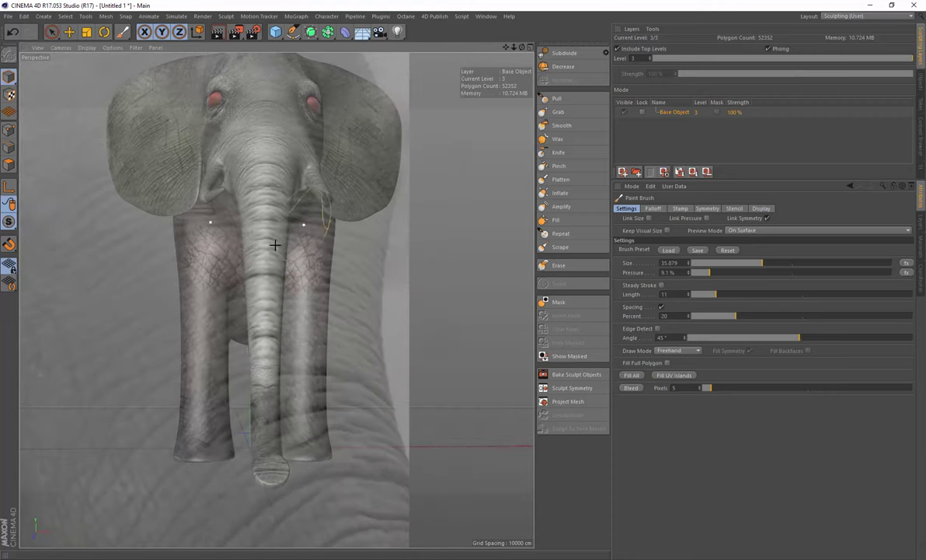
{"action": "right_click_drag", "start_coordinate": [273, 243], "coordinate": [247, 271]}
{"action": "mouse_move", "coordinate": [236, 276]}
{"action": "left_mouse_down"}
{"action": "mouse_move", "coordinate": [171, 244]}
{"action": "mouse_move", "coordinate": [56, 240]}
{"action": "mouse_move", "coordinate": [306, 281]}
{"action": "left_mouse_up"}
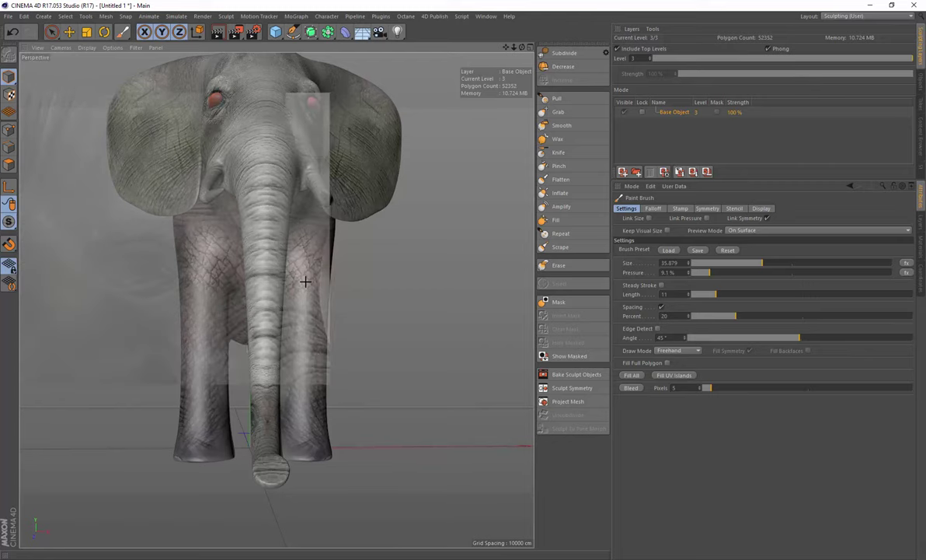
{"action": "right_click_drag", "start_coordinate": [306, 282], "coordinate": [238, 285]}
{"action": "mouse_move", "coordinate": [237, 285]}
{"action": "left_mouse_down"}
{"action": "mouse_move", "coordinate": [298, 230]}
{"action": "mouse_move", "coordinate": [281, 211]}
{"action": "left_mouse_up"}
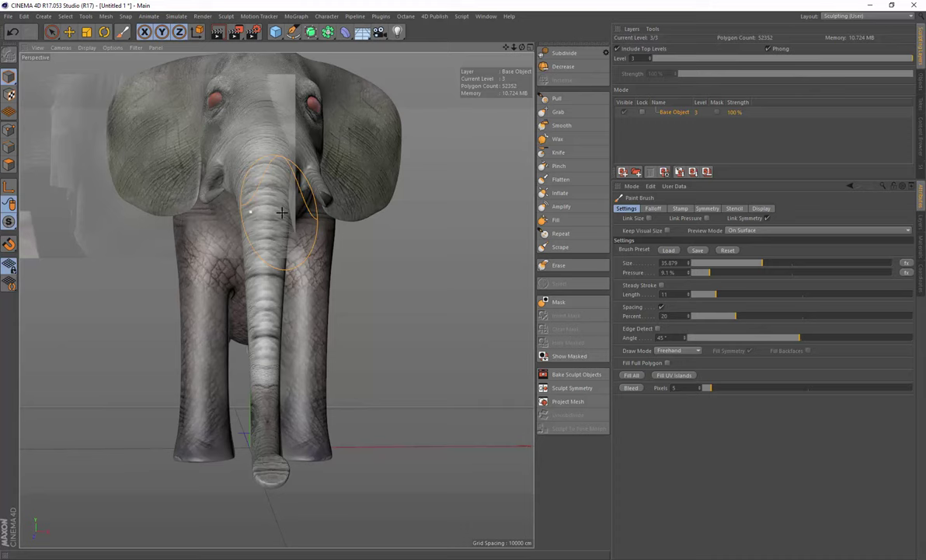
- Set the brush size to 8.246, turn off brush symmetry, and paint fine wrinkles along the front of the trunk
{"action": "middle_click_drag", "start_coordinate": [271, 217], "coordinate": [230, 215]}
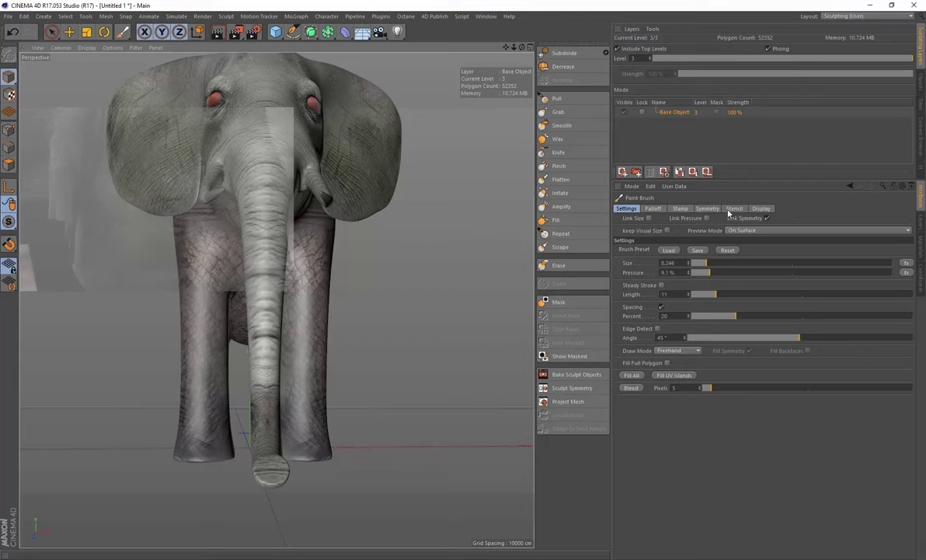
{"action": "left_click", "coordinate": [707, 209]}
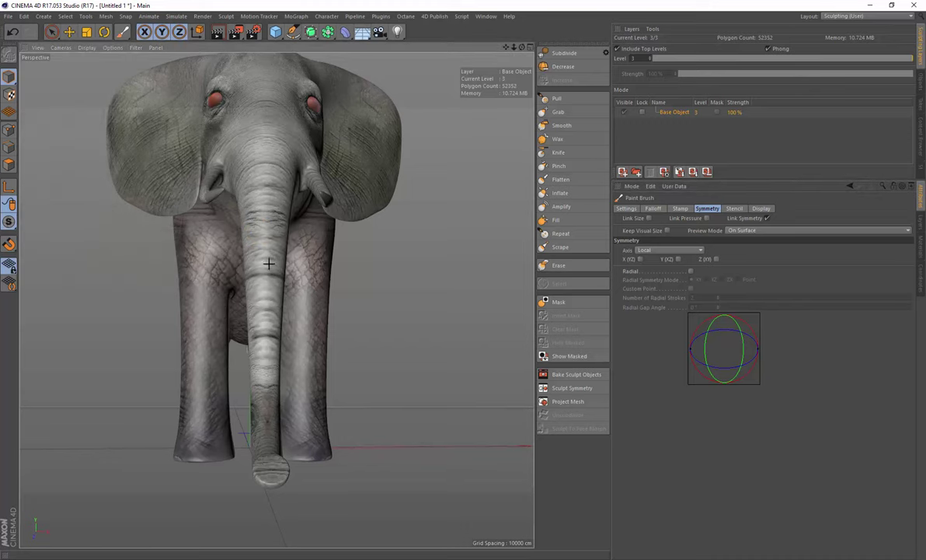
{"action": "mouse_move", "coordinate": [265, 237]}
{"action": "left_mouse_down"}
{"action": "mouse_move", "coordinate": [262, 359]}
{"action": "mouse_move", "coordinate": [264, 344]}
{"action": "mouse_move", "coordinate": [270, 353]}
{"action": "left_mouse_up"}
{"action": "mouse_move", "coordinate": [259, 311]}
{"action": "left_mouse_down"}
{"action": "mouse_move", "coordinate": [268, 419]}
{"action": "mouse_move", "coordinate": [257, 221]}
{"action": "left_mouse_up"}
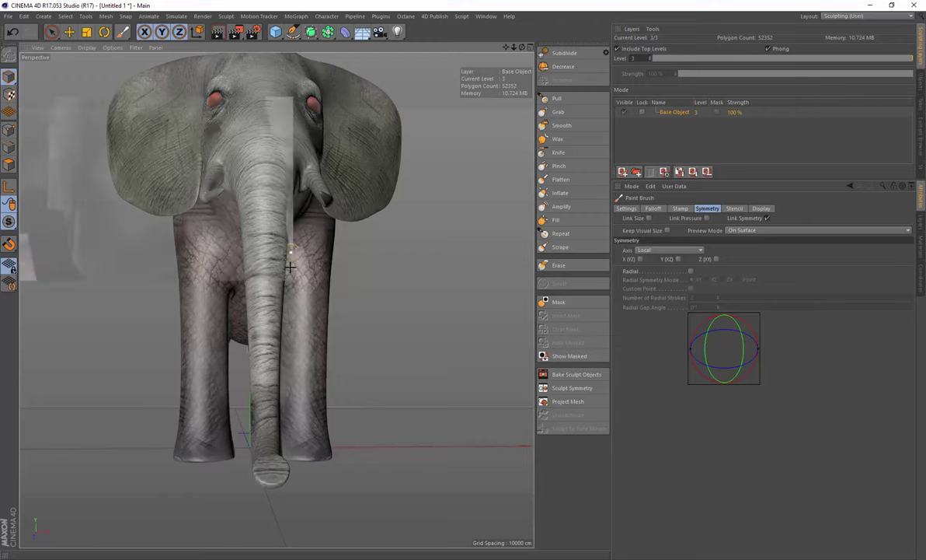
{"action": "mouse_move", "coordinate": [256, 261]}
{"action": "left_mouse_down", "text": "alt"}
{"action": "mouse_move", "coordinate": [276, 323]}
{"action": "mouse_move", "coordinate": [353, 247]}
{"action": "left_mouse_up", "text": "alt"}
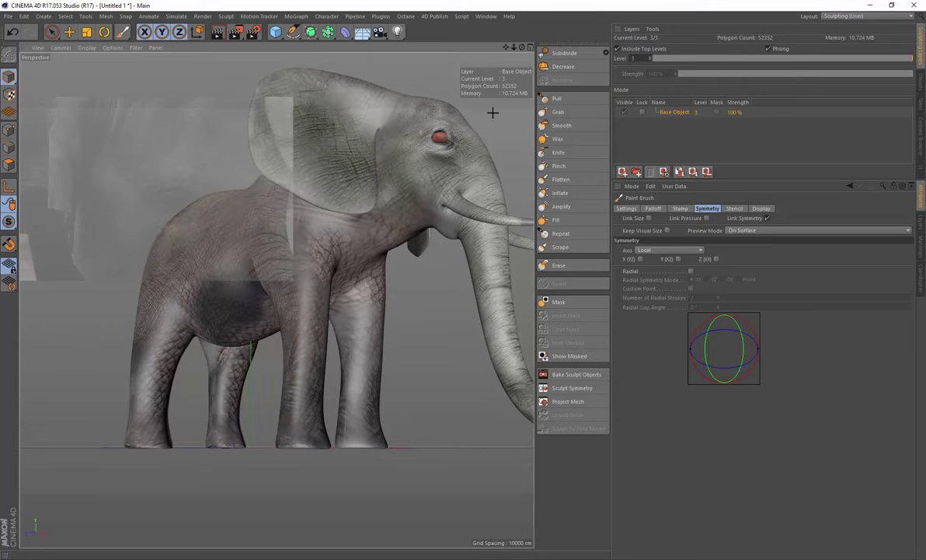
- Open the Octane Live Viewer and start a live render showing the whole elephant from its front side
{"action": "left_click_drag", "start_coordinate": [506, 49], "coordinate": [506, 65]}
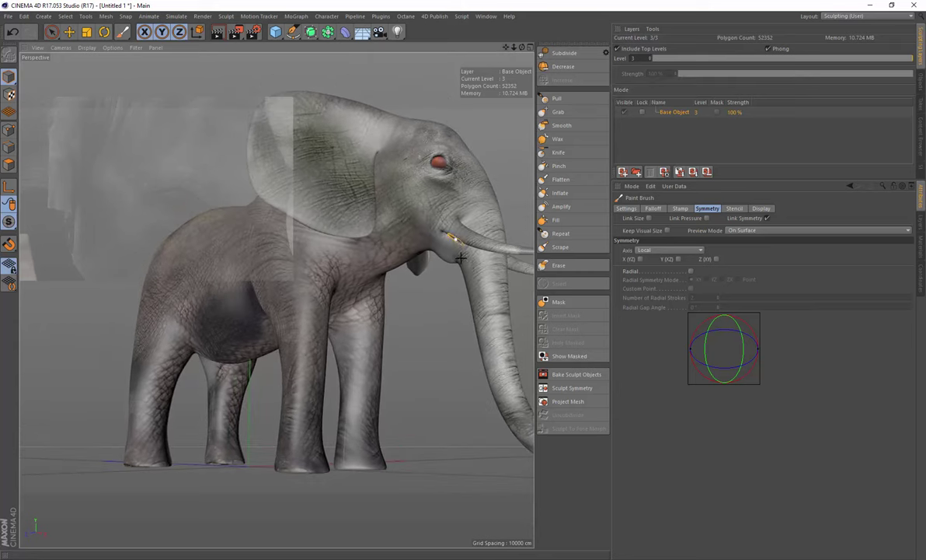
{"action": "left_click_drag", "start_coordinate": [343, 237], "coordinate": [379, 269], "text": "alt"}
{"action": "right_click_drag", "start_coordinate": [379, 270], "coordinate": [344, 281], "text": "alt"}
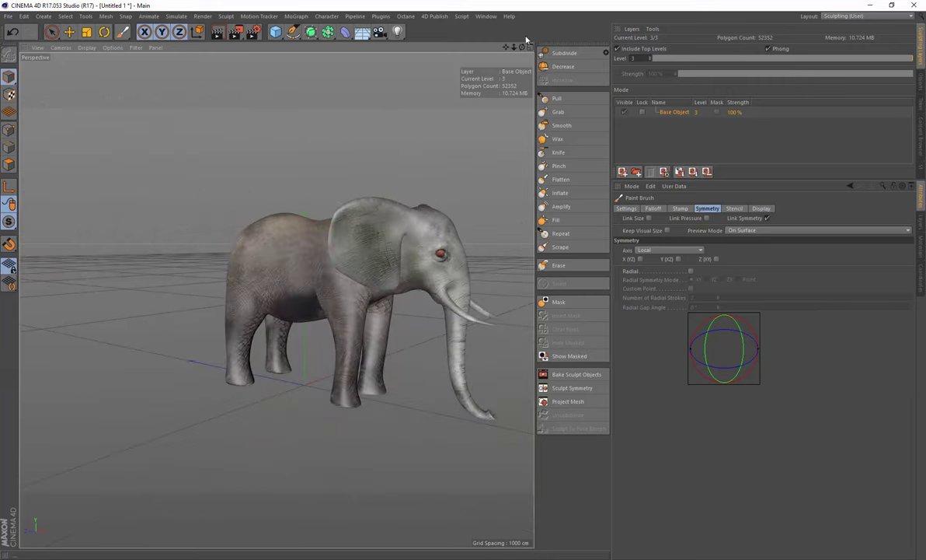
{"action": "left_click_drag", "start_coordinate": [508, 45], "coordinate": [443, 41]}
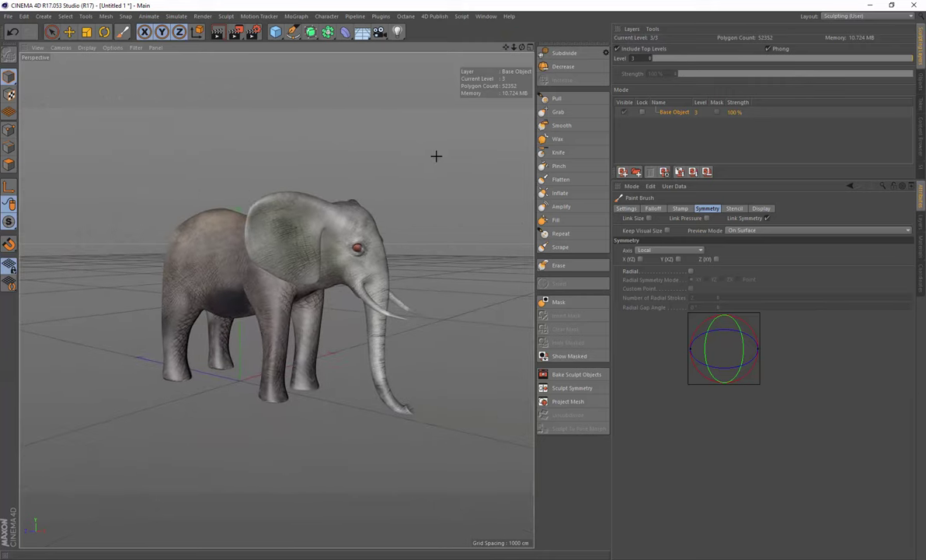
{"action": "left_click", "coordinate": [434, 15]}
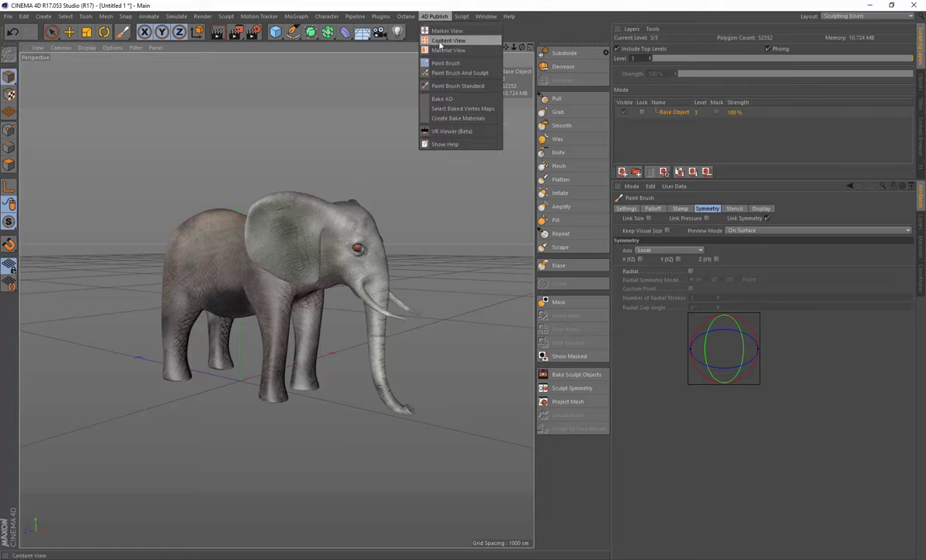
{"action": "mouse_move", "coordinate": [403, 15]}
{"action": "left_click", "coordinate": [410, 40]}
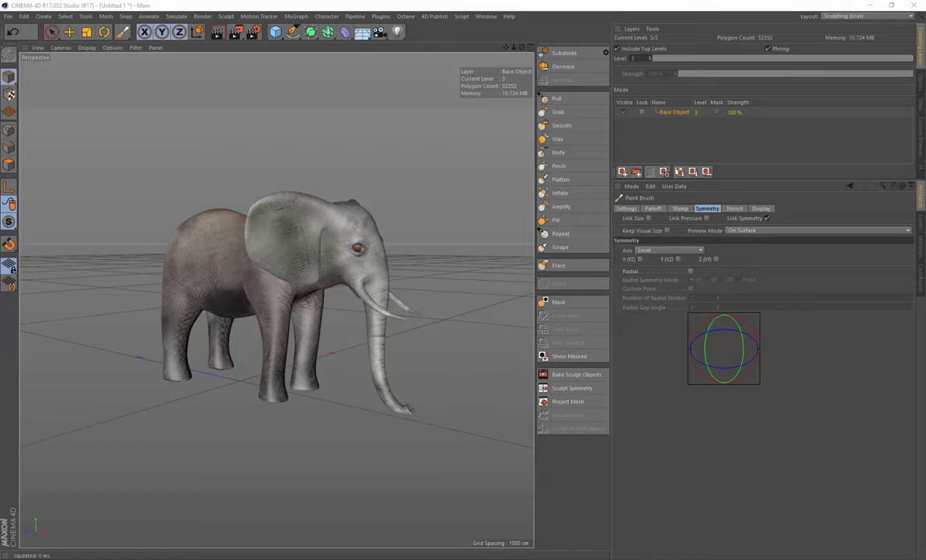
{"action": "left_click_drag", "start_coordinate": [357, 160], "coordinate": [215, 146]}
{"action": "left_click", "coordinate": [87, 169]}
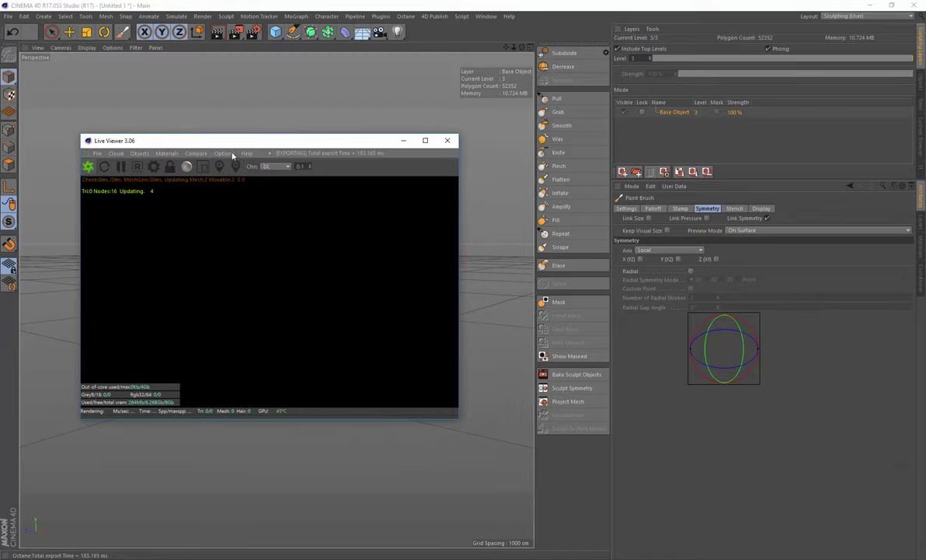
{"action": "left_click_drag", "start_coordinate": [273, 139], "coordinate": [290, 98]}
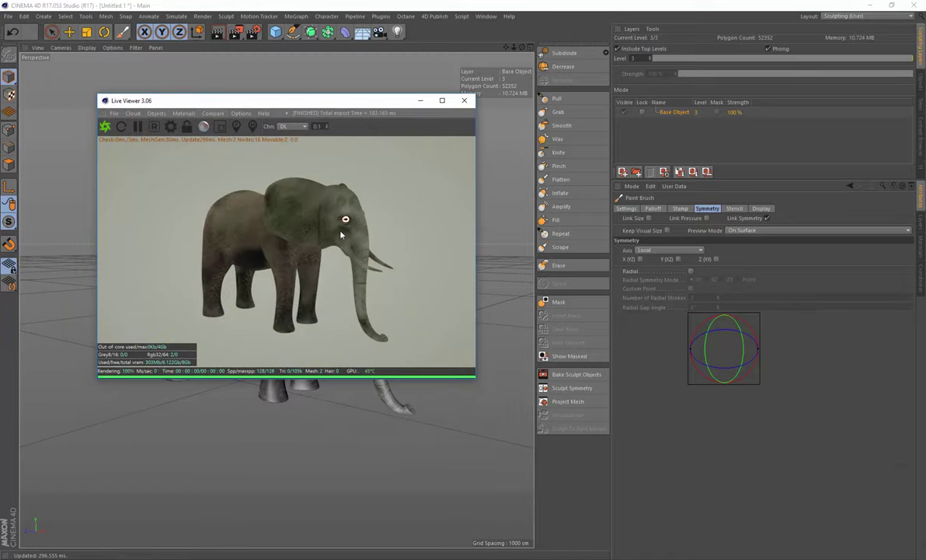
{"action": "left_click_drag", "start_coordinate": [345, 212], "coordinate": [349, 221]}
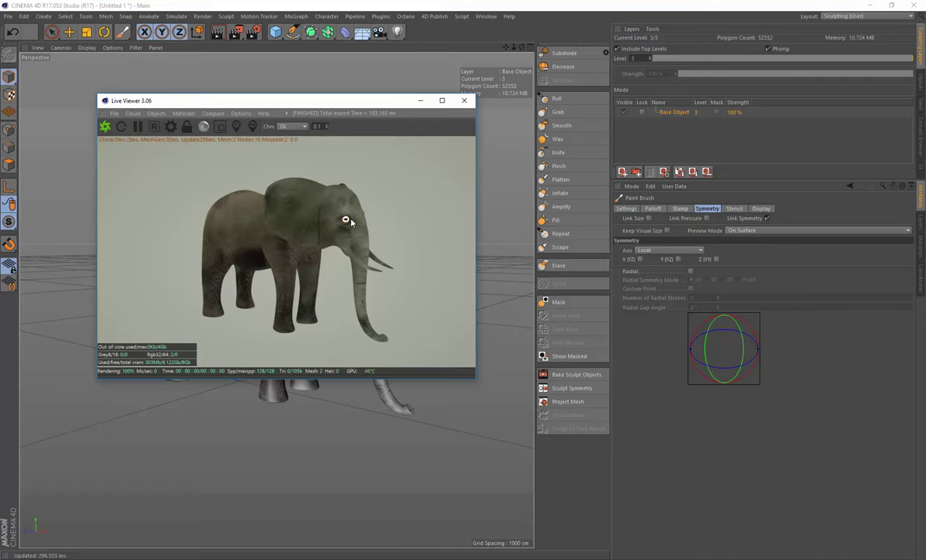
{"action": "left_click_drag", "start_coordinate": [378, 102], "coordinate": [388, 105]}
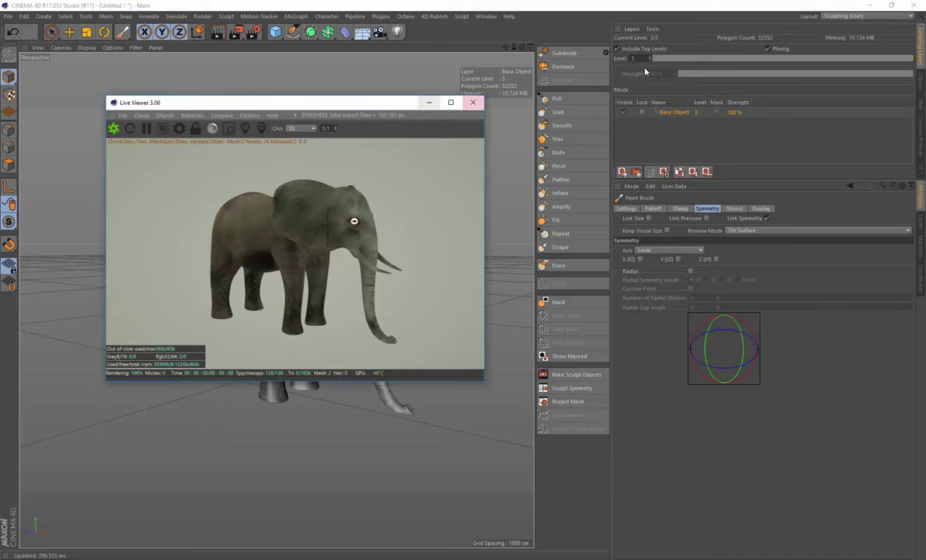
- Delete the red material tag from the Elephant_Base null in the object hierarchy
{"action": "left_click", "coordinate": [922, 79]}
{"action": "left_click", "coordinate": [619, 40]}
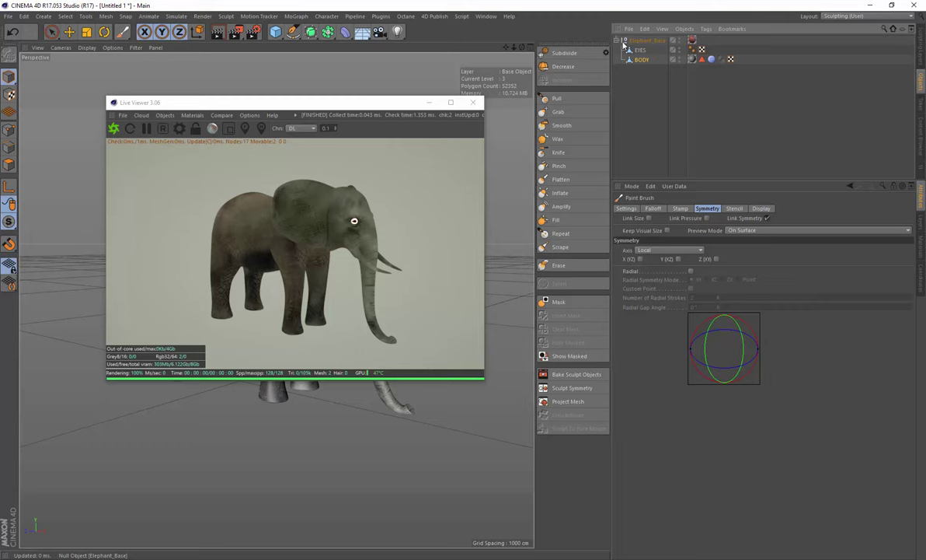
{"action": "left_click", "coordinate": [644, 40]}
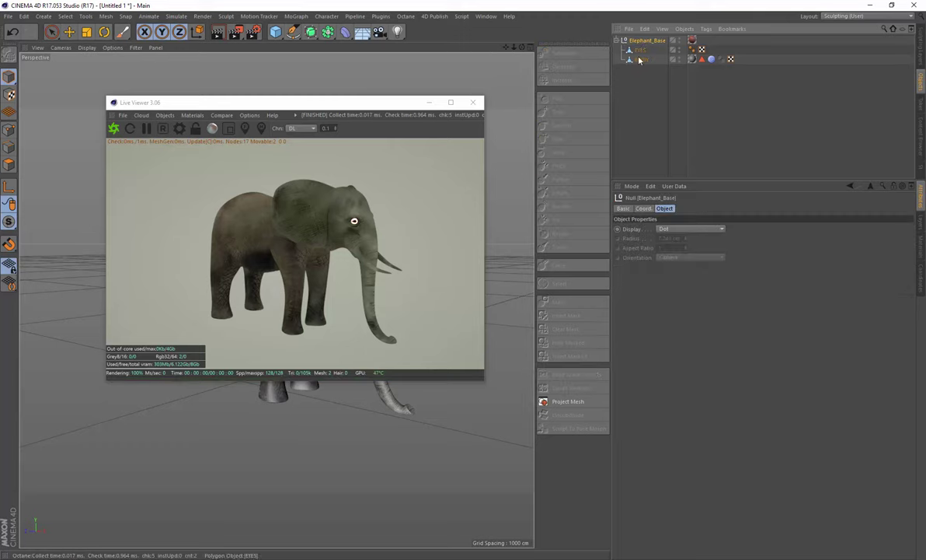
{"action": "left_click", "coordinate": [641, 60]}
{"action": "left_click", "coordinate": [692, 41]}
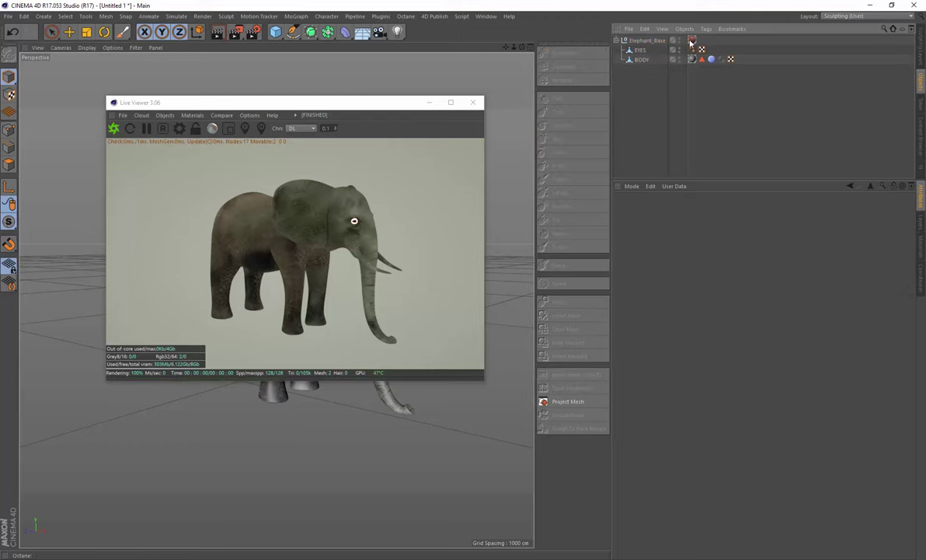
{"action": "key", "text": "Delete"}
- Add an Octane HDRI environment, give OctaneSky a 4D Publish TexCon tag, and link the image texture's file parameter to that tag
{"action": "left_click", "coordinate": [653, 41]}
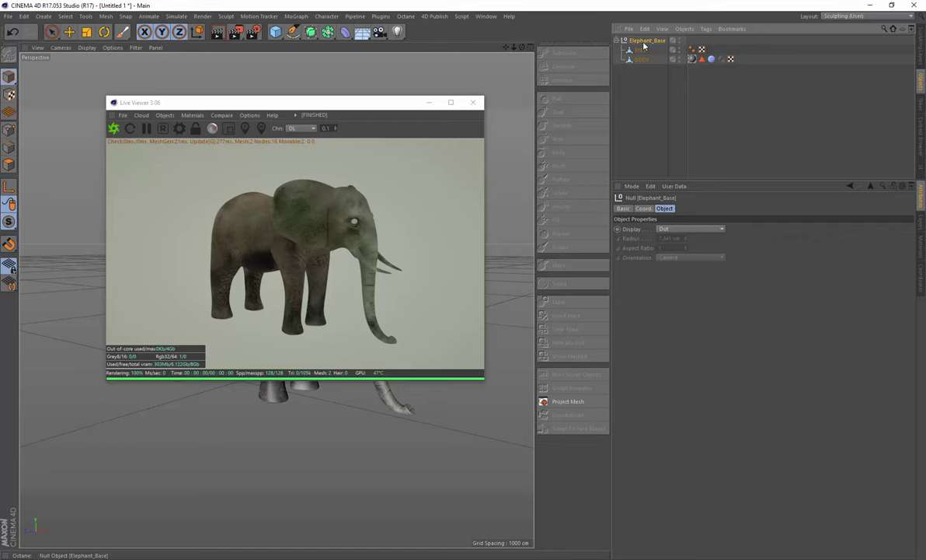
{"action": "left_click", "coordinate": [165, 115]}
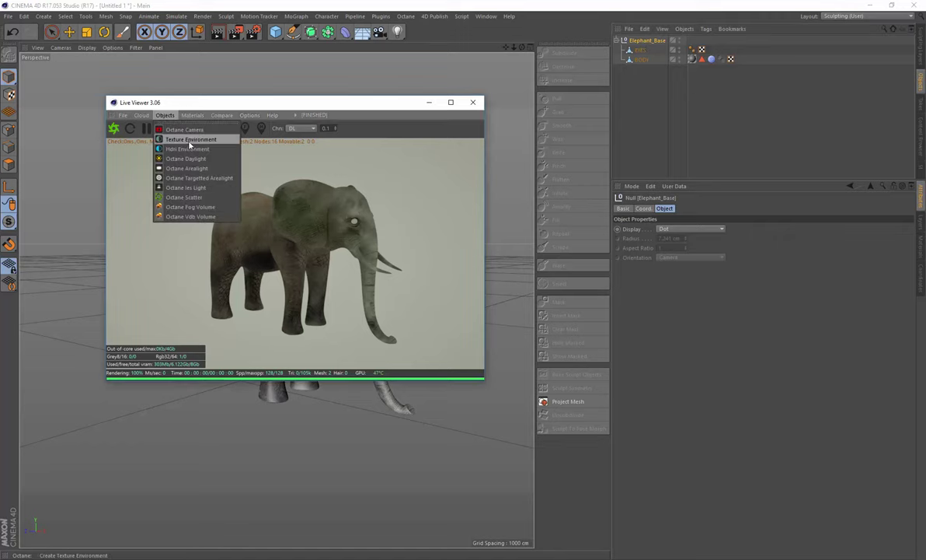
{"action": "left_click", "coordinate": [188, 141]}
{"action": "right_click", "coordinate": [648, 41]}
{"action": "mouse_move", "coordinate": [699, 44]}
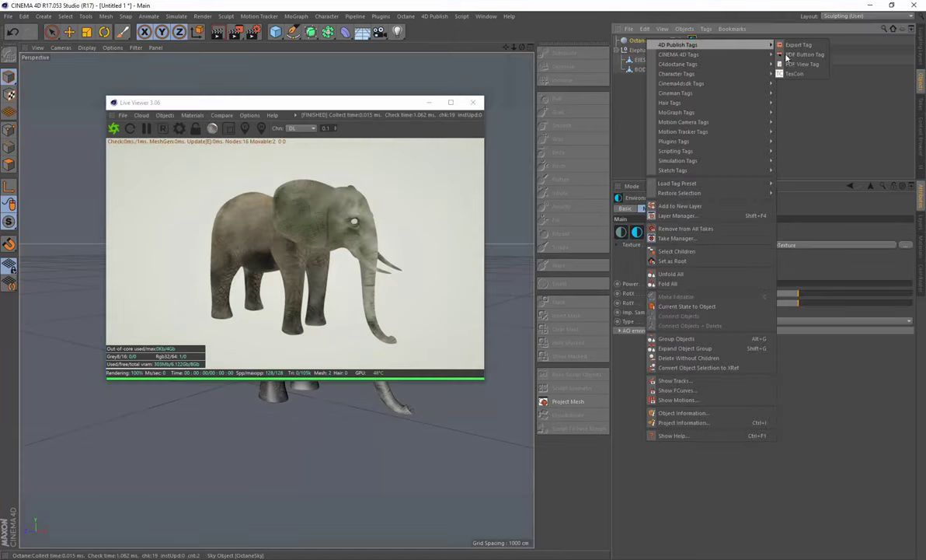
{"action": "left_click", "coordinate": [795, 73]}
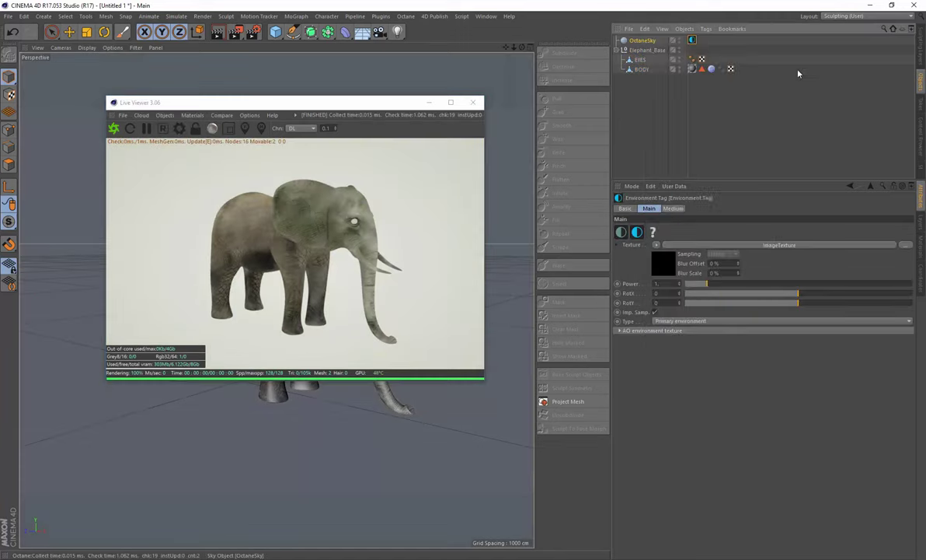
{"action": "left_click", "coordinate": [673, 245]}
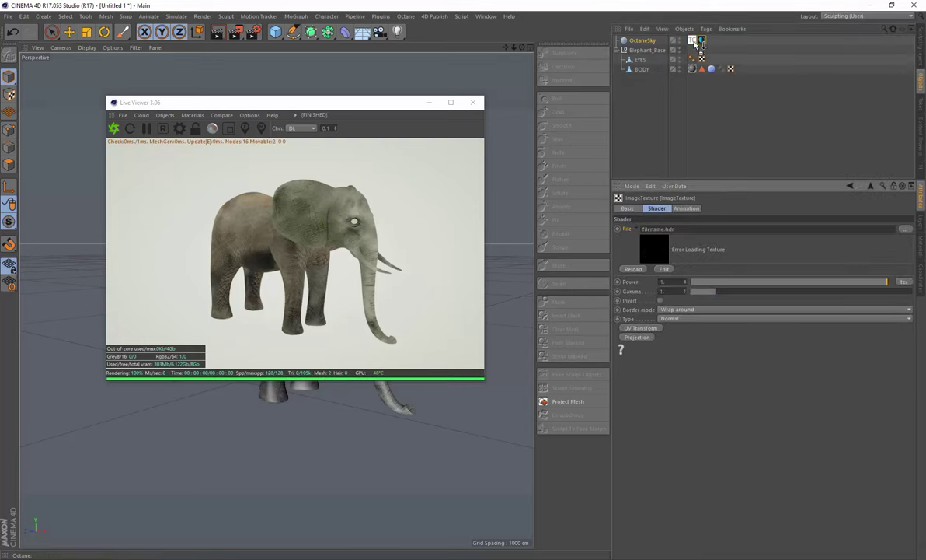
- Load NarrowPath_3k.hdr from the HDR library of the Content View as the sky's environment image, and dismiss the Content View
{"action": "left_click", "coordinate": [434, 16]}
{"action": "left_click", "coordinate": [443, 44]}
{"action": "left_click_drag", "start_coordinate": [448, 8], "coordinate": [470, 183]}
{"action": "left_click", "coordinate": [516, 203]}
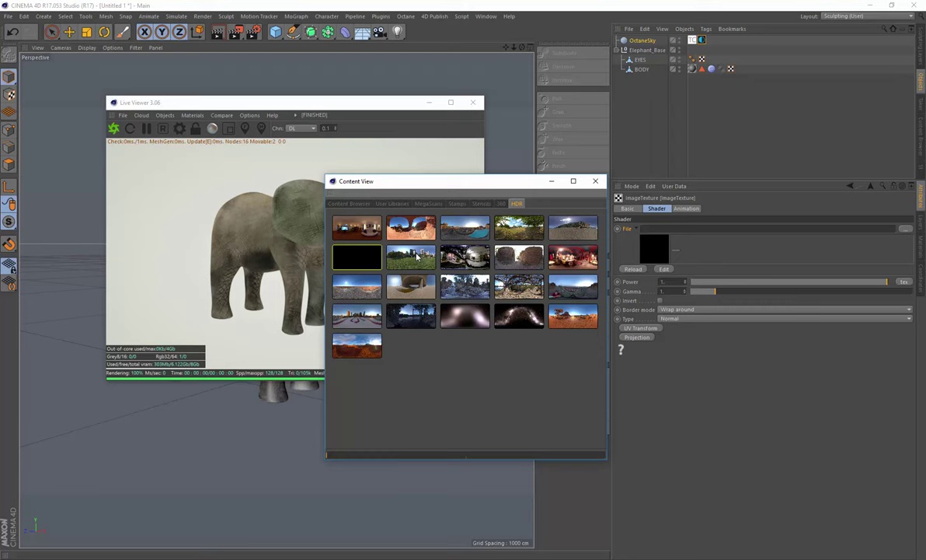
{"action": "double_click", "coordinate": [411, 226]}
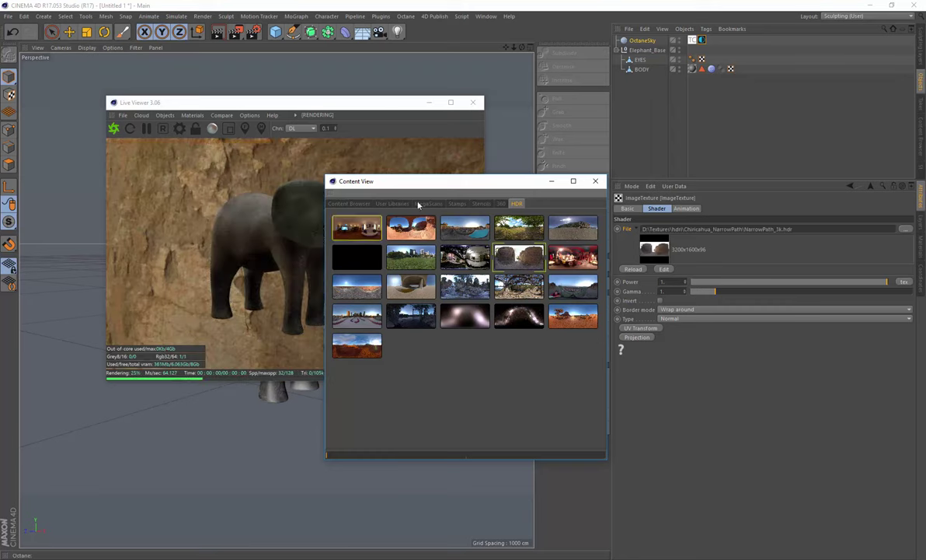
{"action": "left_click_drag", "start_coordinate": [457, 182], "coordinate": [671, 204]}
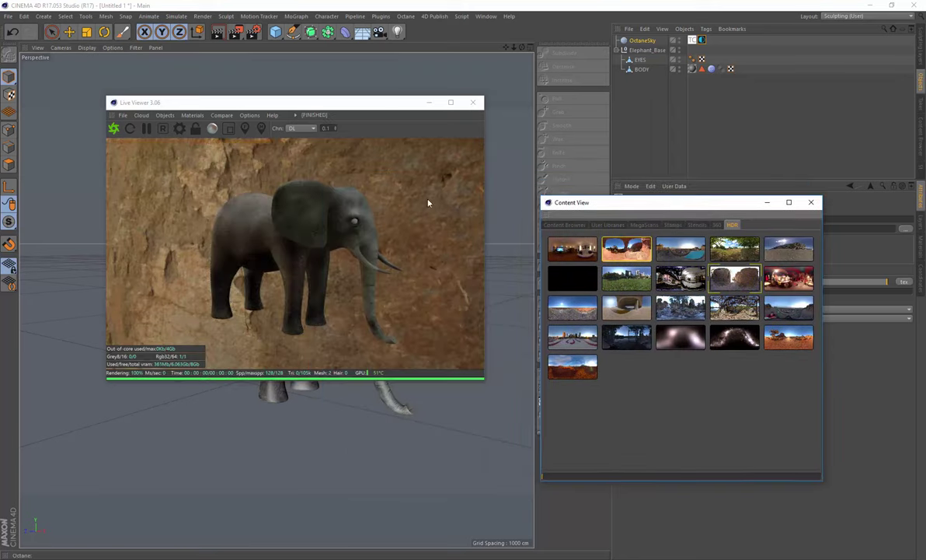
{"action": "left_click_drag", "start_coordinate": [404, 101], "coordinate": [396, 83]}
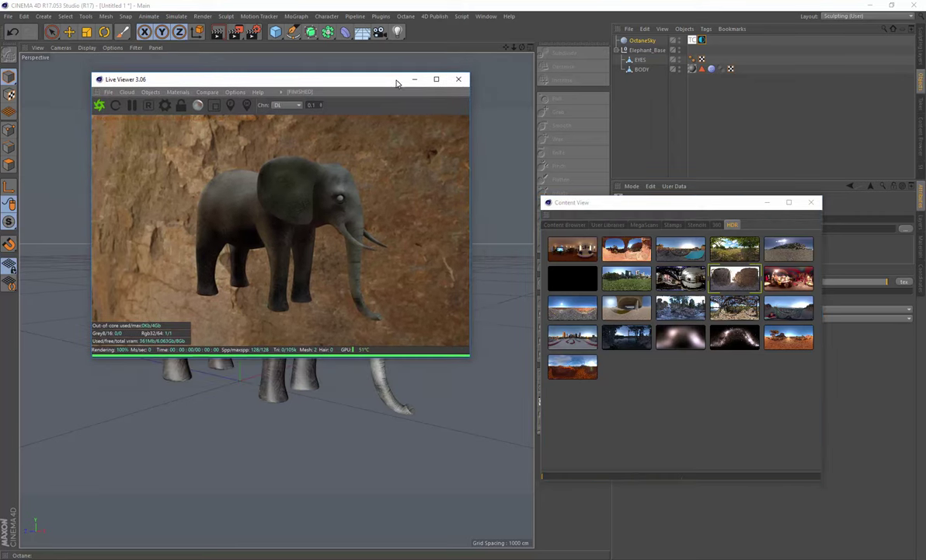
{"action": "left_click_drag", "start_coordinate": [723, 203], "coordinate": [702, 198]}
{"action": "left_click", "coordinate": [749, 200]}
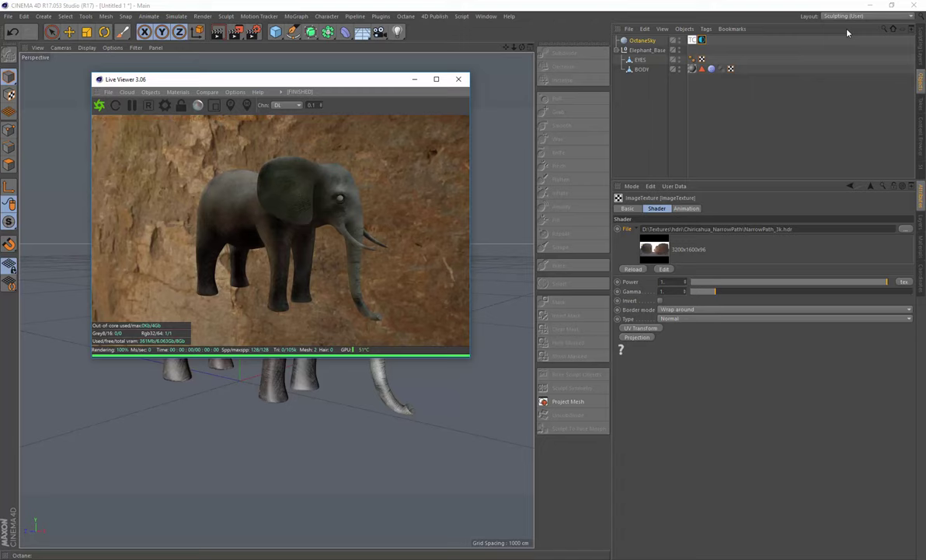
- Switch to the Standard (User) layout and delete the leftover red material from the scene
{"action": "left_click", "coordinate": [859, 17]}
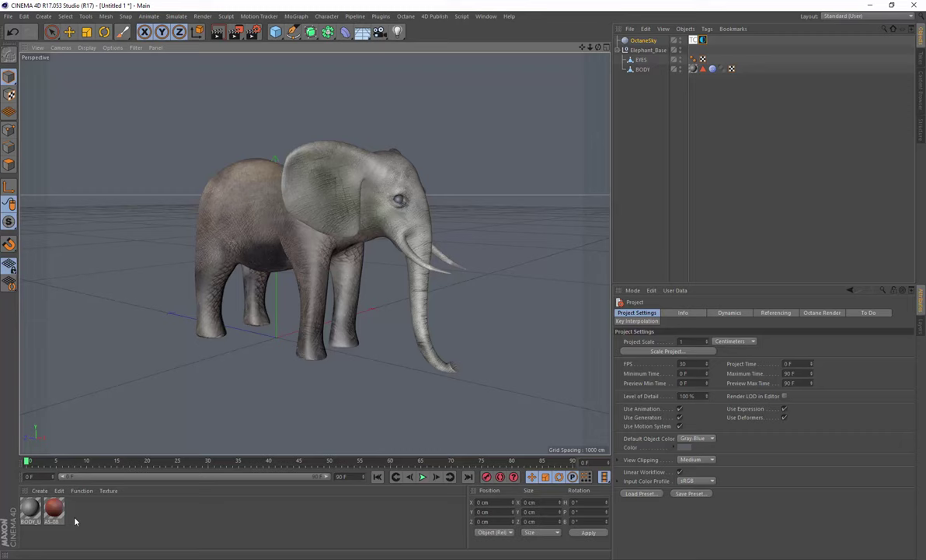
{"action": "left_click", "coordinate": [54, 509]}
{"action": "key", "text": "Delete"}
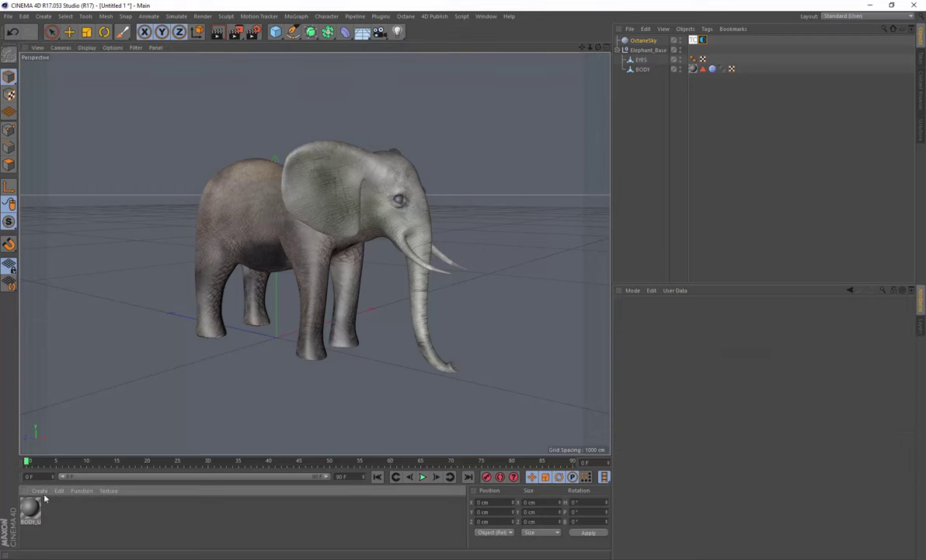
- Reopen the Octane Live Viewer with a running render and create an Octane Diffuse Material
{"action": "left_click", "coordinate": [436, 15]}
{"action": "mouse_move", "coordinate": [406, 16]}
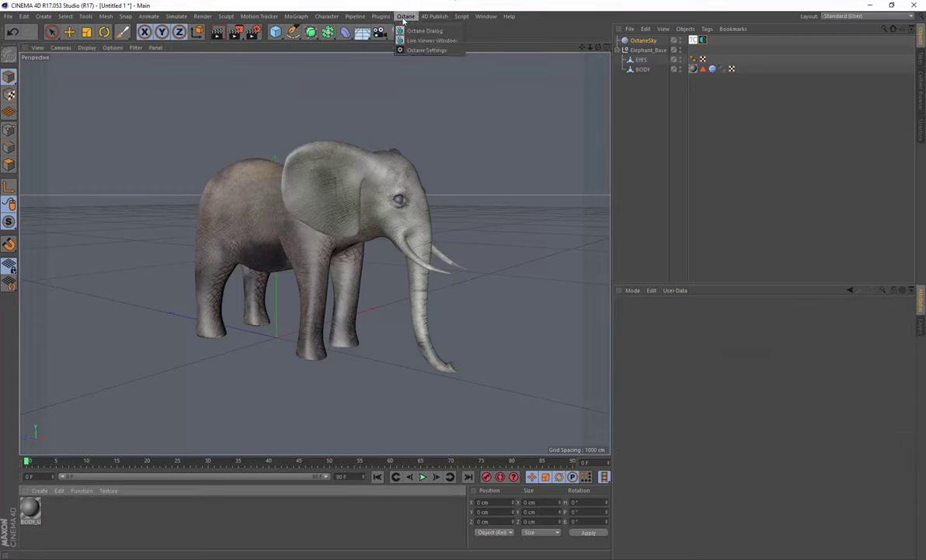
{"action": "left_click", "coordinate": [416, 41]}
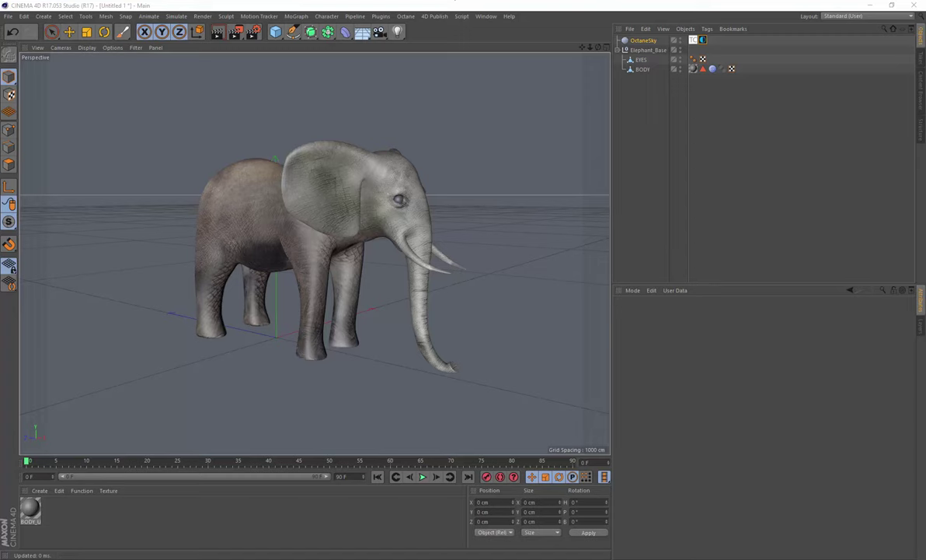
{"action": "left_click_drag", "start_coordinate": [345, 68], "coordinate": [184, 84]}
{"action": "left_click", "coordinate": [144, 96]}
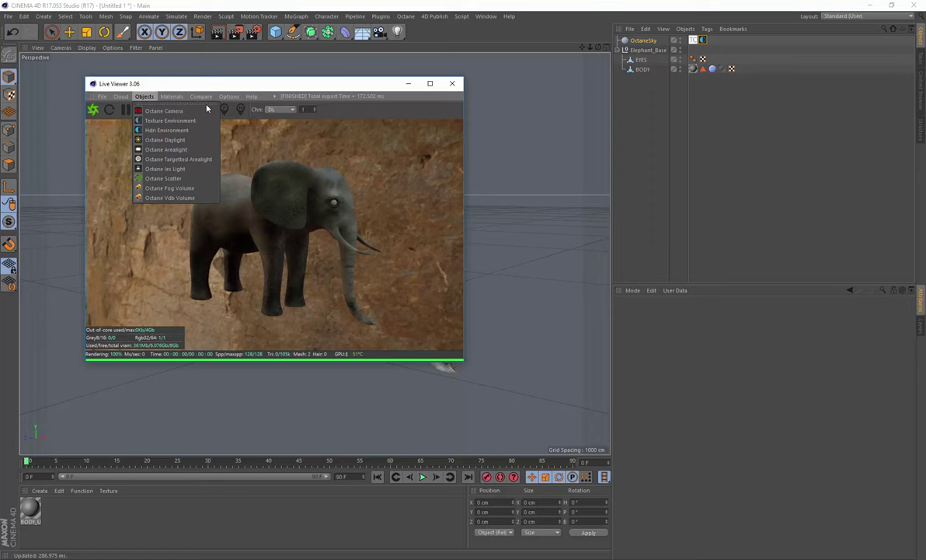
{"action": "left_click", "coordinate": [172, 96]}
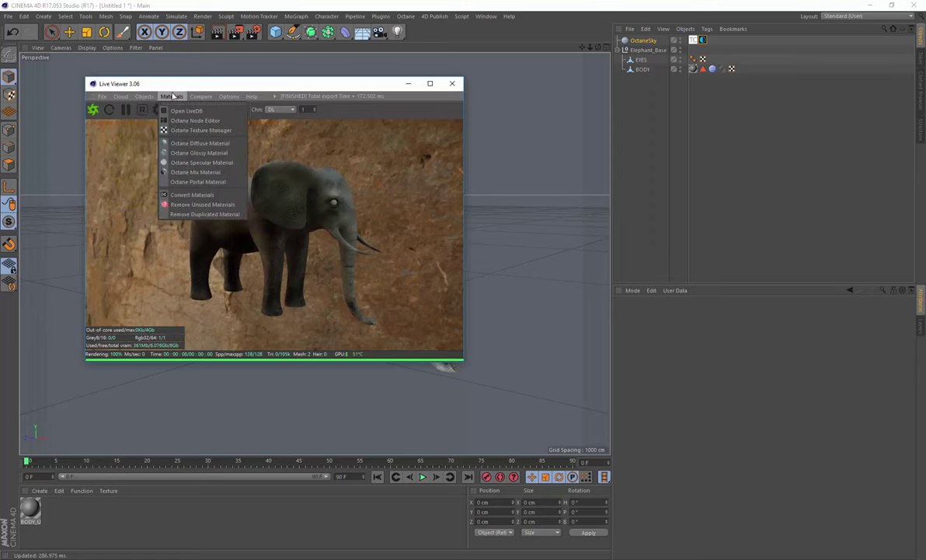
{"action": "left_click", "coordinate": [193, 144]}
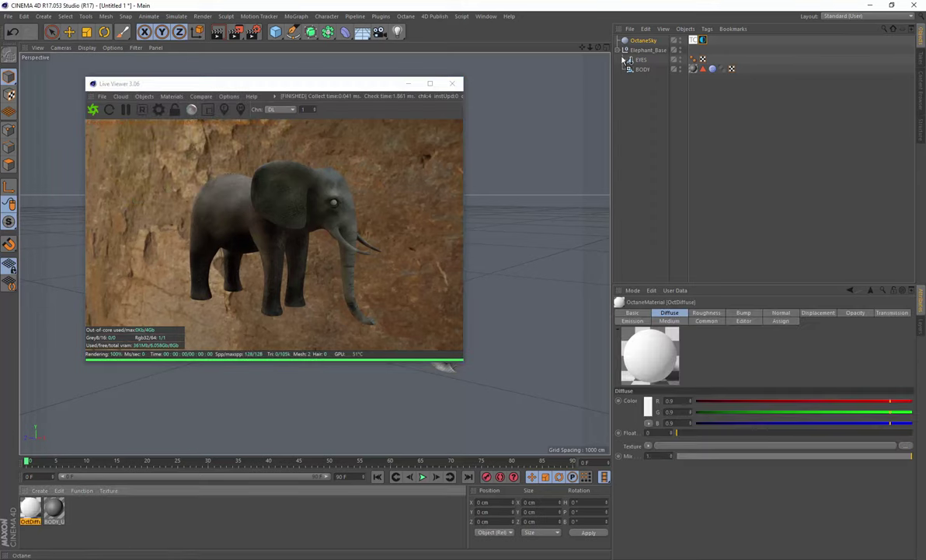
- Add a plane as the ground under the elephant and set its width and height to 4000 cm
{"action": "left_click", "coordinate": [275, 31]}
{"action": "left_click", "coordinate": [365, 62]}
{"action": "left_click_drag", "start_coordinate": [367, 84], "coordinate": [309, 108]}
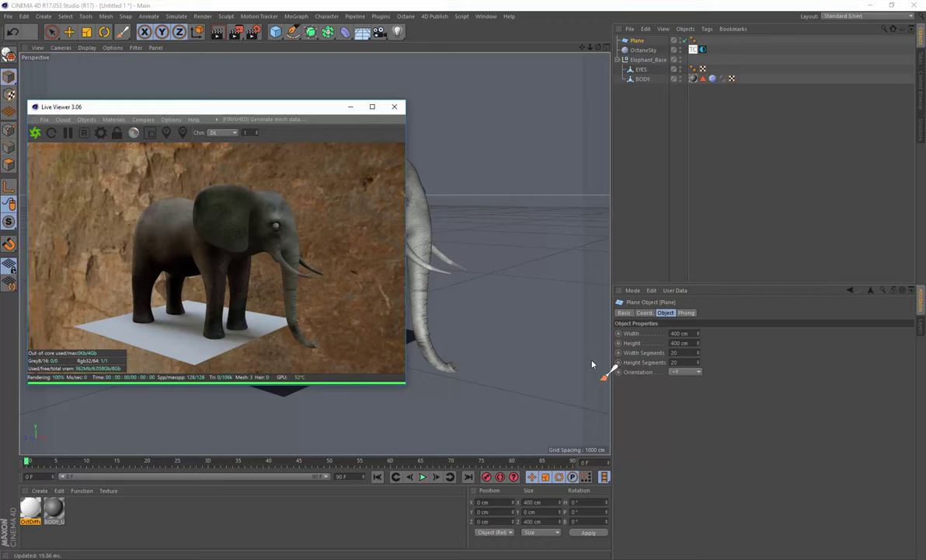
{"action": "left_click_drag", "start_coordinate": [692, 335], "coordinate": [603, 337]}
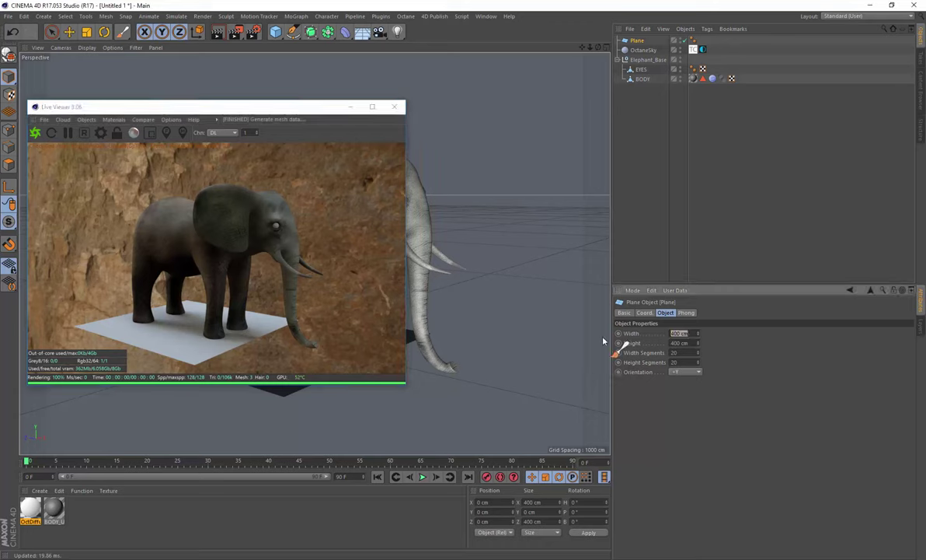
{"action": "type", "text": "4000"}
{"action": "key", "text": "Tab"}
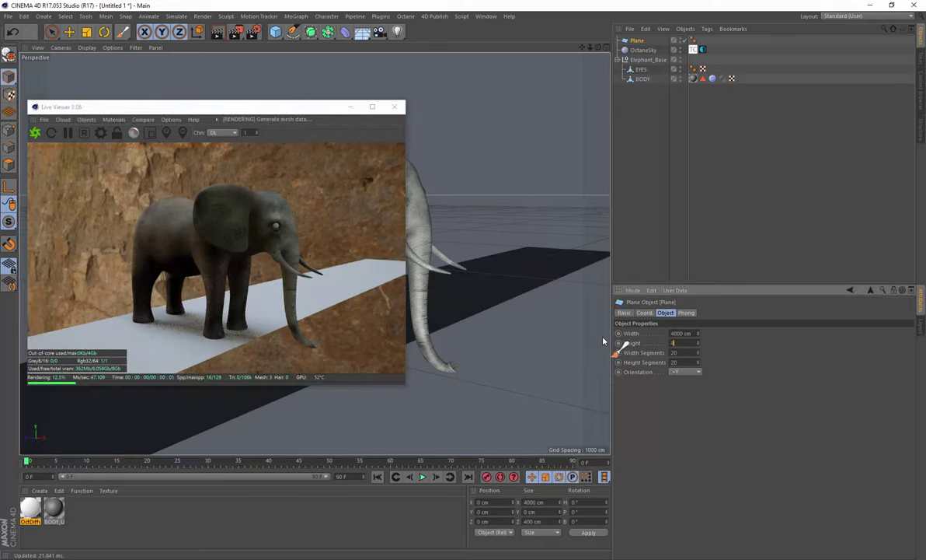
{"action": "type", "text": "4000"}
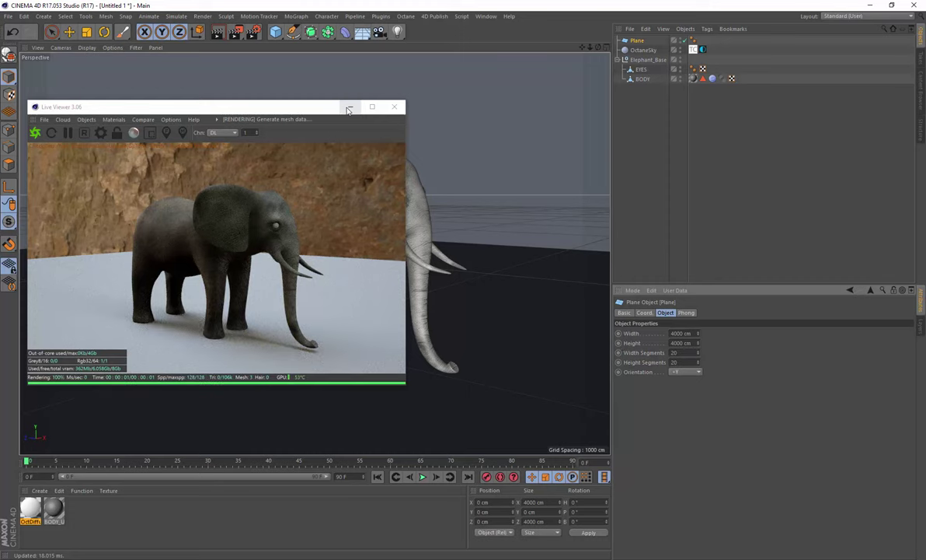
{"action": "left_click_drag", "start_coordinate": [323, 108], "coordinate": [367, 80]}
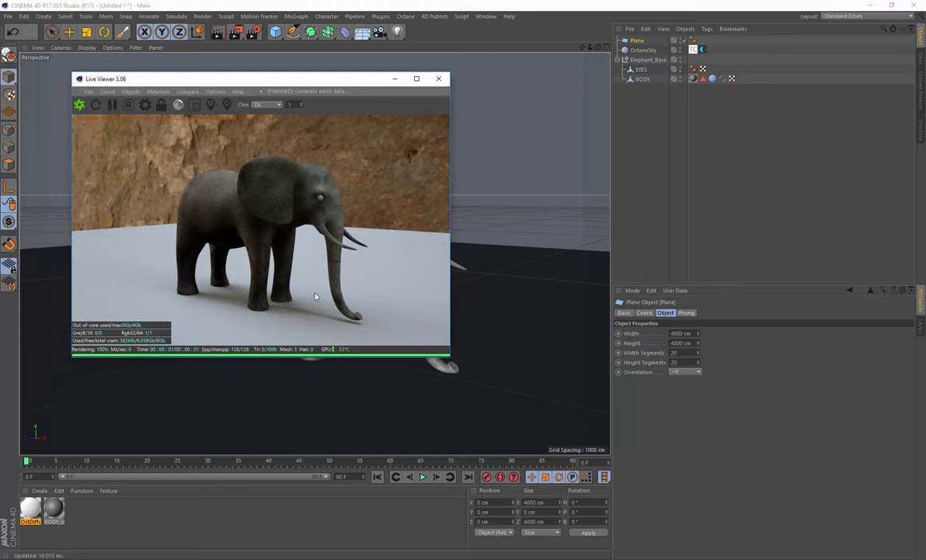
- Assign the Octane Diffuse material to the ground plane and enable the material's Matte option so the plane catches only shadows
{"action": "left_click_drag", "start_coordinate": [44, 523], "coordinate": [98, 490]}
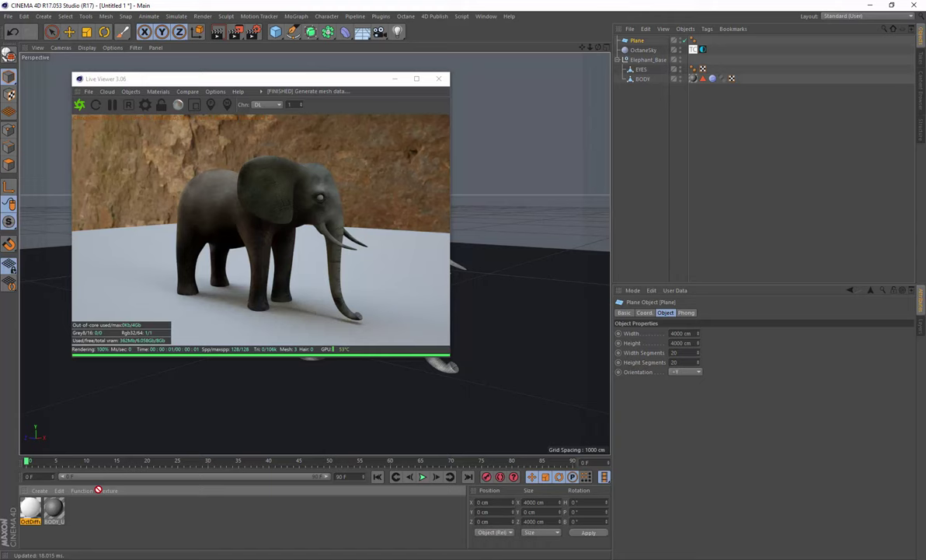
{"action": "left_click_drag", "start_coordinate": [481, 404], "coordinate": [482, 404]}
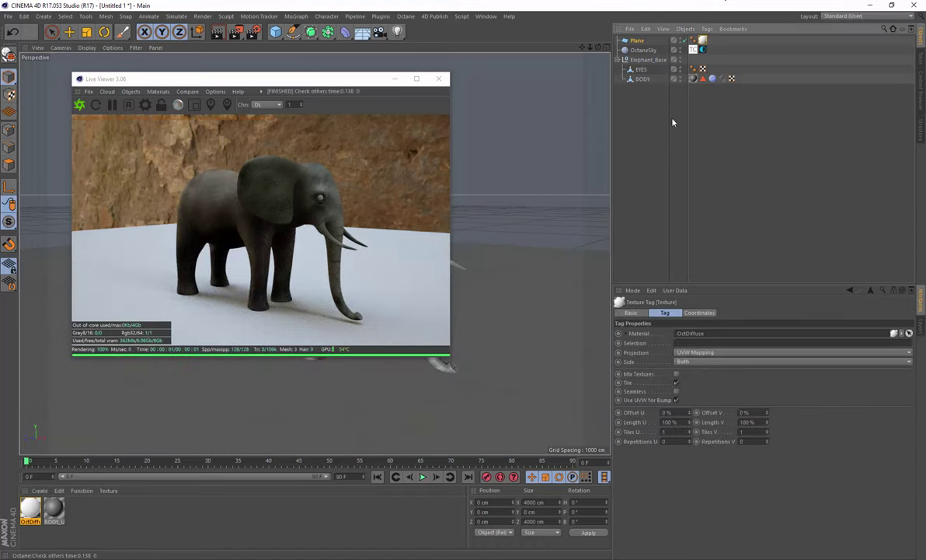
{"action": "left_click", "coordinate": [631, 334]}
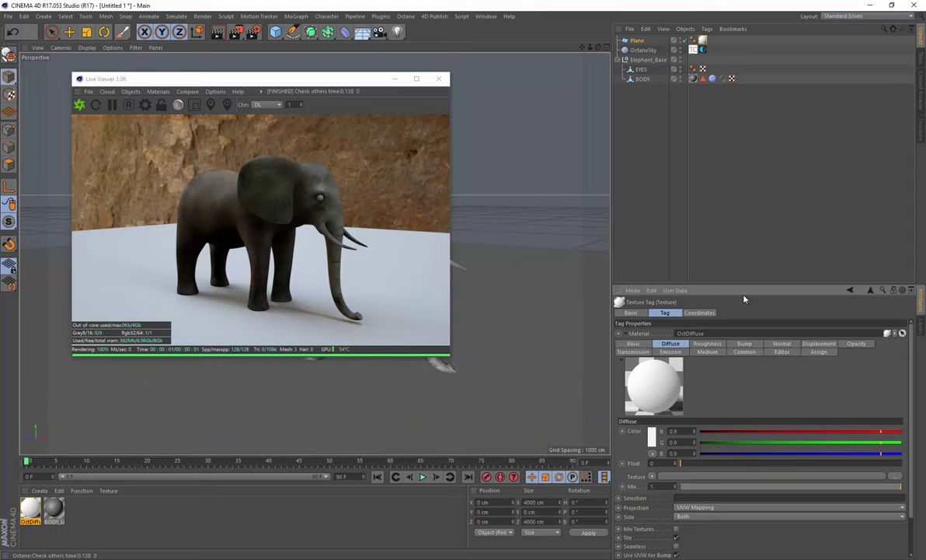
{"action": "left_click_drag", "start_coordinate": [755, 284], "coordinate": [755, 186]}
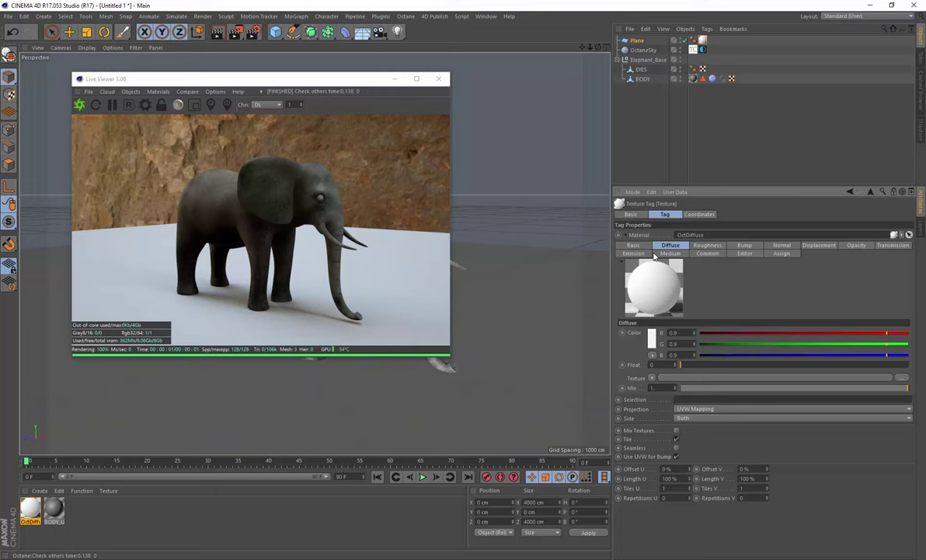
{"action": "left_click", "coordinate": [707, 254]}
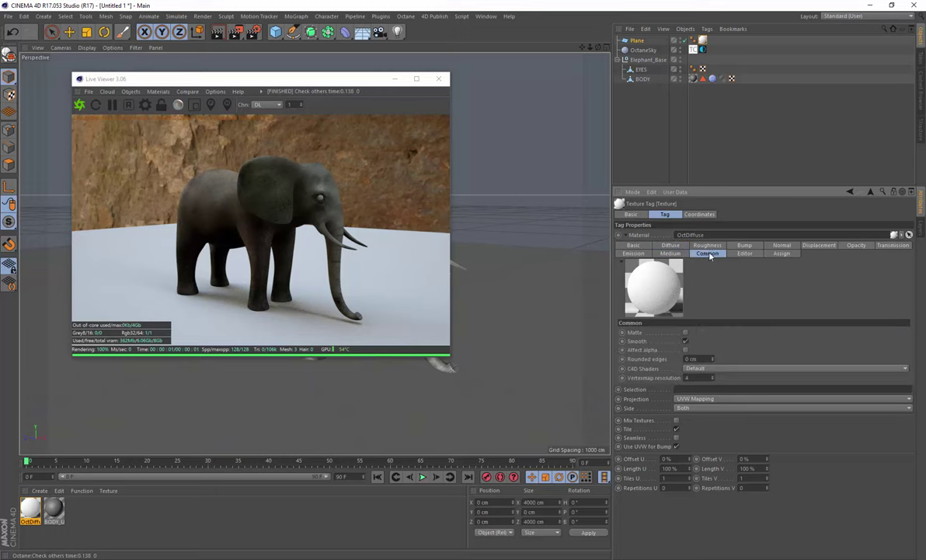
{"action": "left_click", "coordinate": [686, 333]}
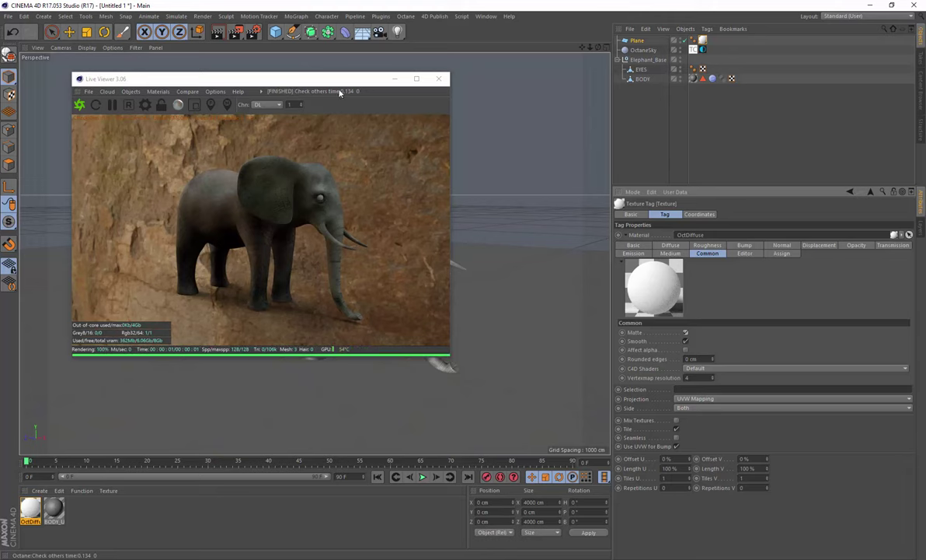
- View the elephant against the canyon path and rotate Elephant_Base to a heading of -167° so it faces the camera
{"action": "left_click_drag", "start_coordinate": [339, 83], "coordinate": [390, 84]}
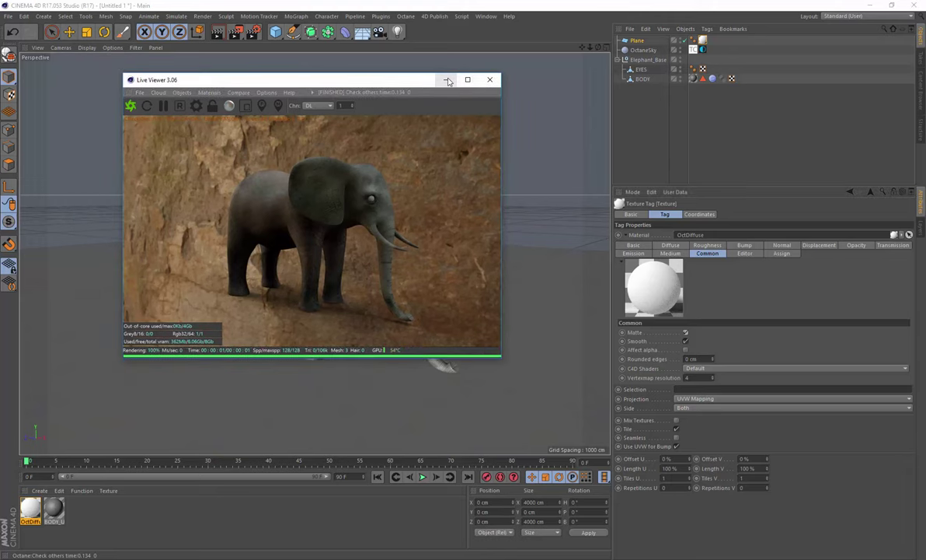
{"action": "left_click_drag", "start_coordinate": [392, 231], "coordinate": [405, 213]}
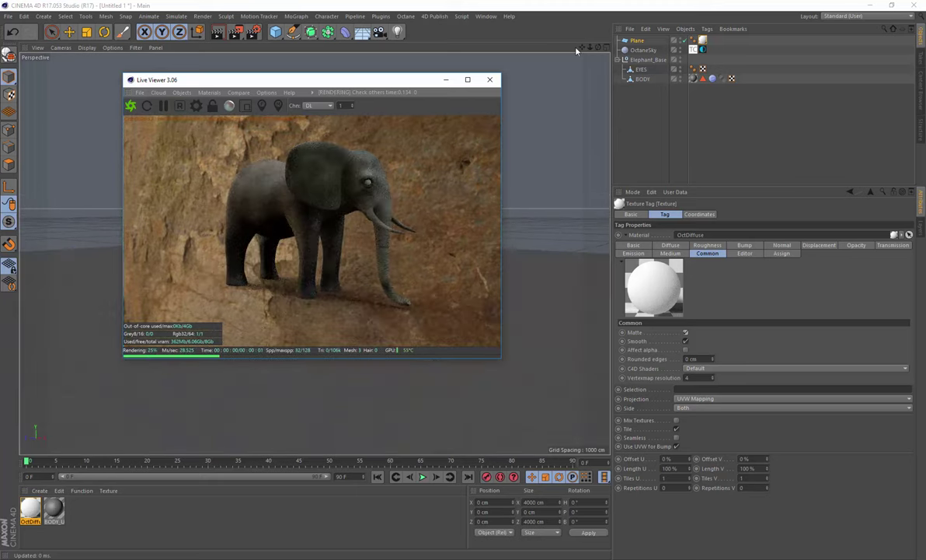
{"action": "left_click_drag", "start_coordinate": [599, 50], "coordinate": [750, 53]}
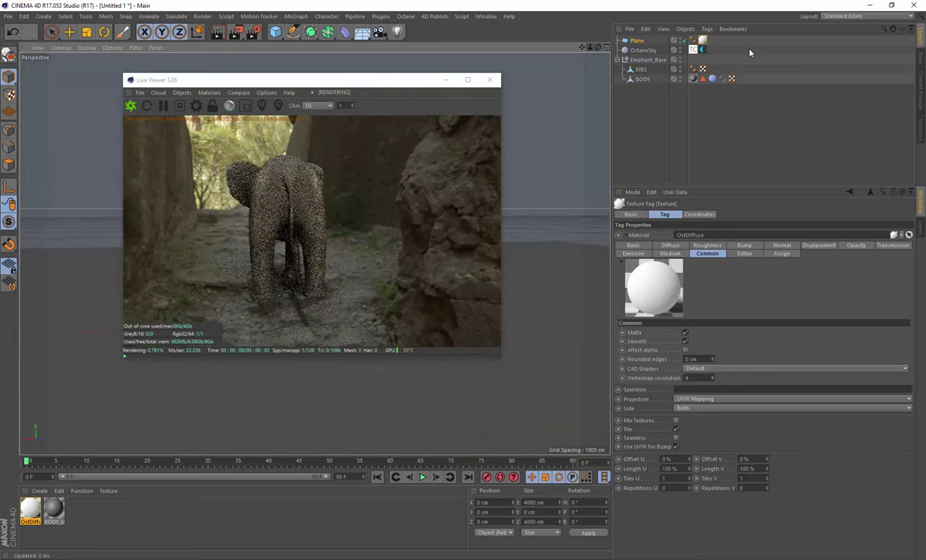
{"action": "left_click", "coordinate": [643, 62]}
{"action": "left_click", "coordinate": [644, 214]}
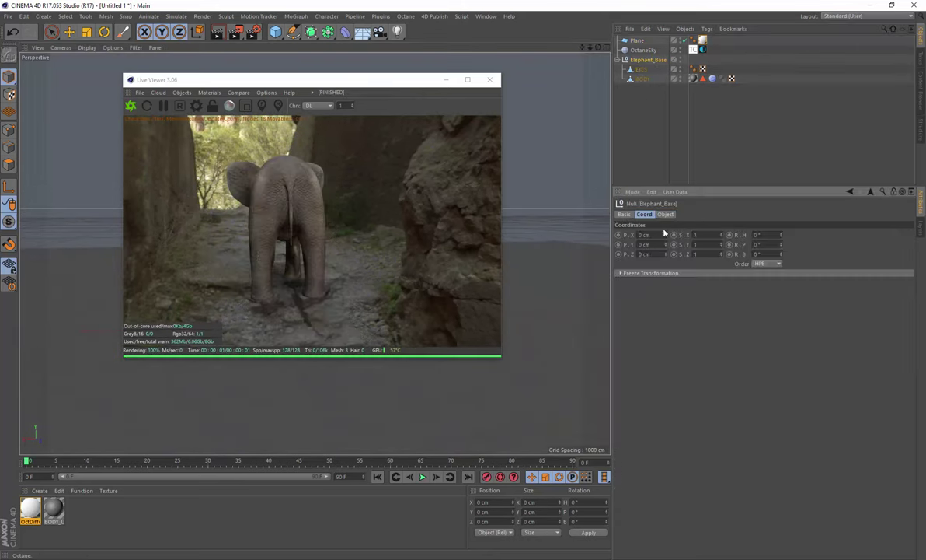
{"action": "left_click_drag", "start_coordinate": [781, 245], "coordinate": [780, 222]}
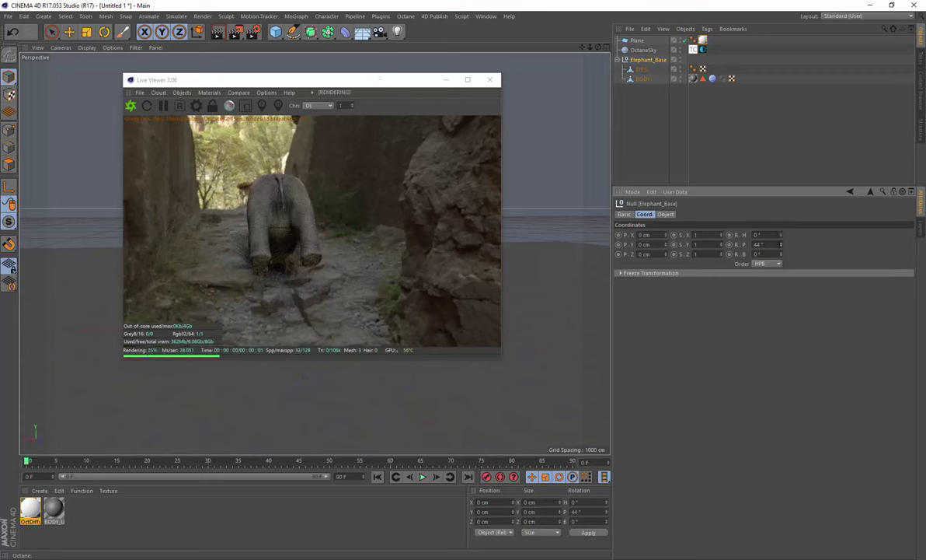
{"action": "key", "text": "ctrl+z"}
{"action": "left_click_drag", "start_coordinate": [782, 257], "coordinate": [767, 312]}
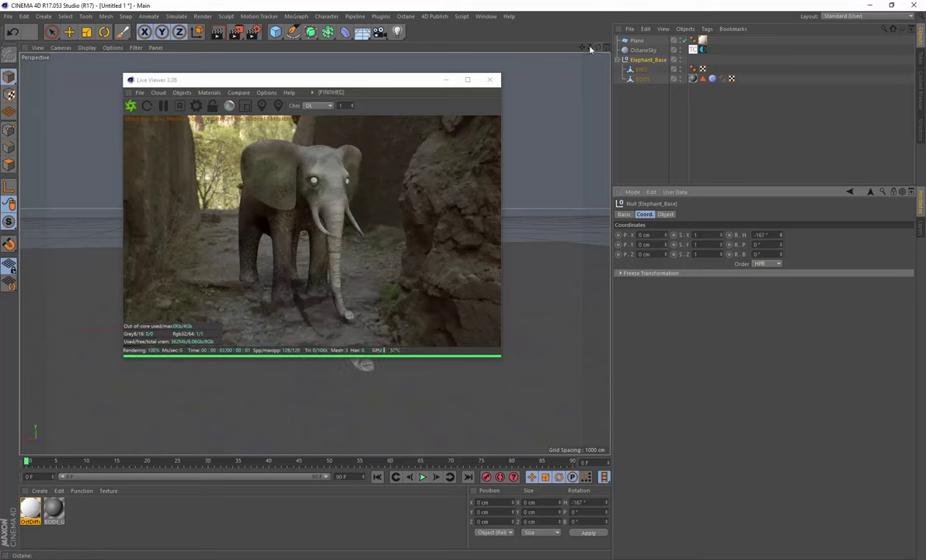
- Enlarge the Octane Live Viewer around a closer view of the elephant and set Elephant_Base's heading to -170°
{"action": "left_click_drag", "start_coordinate": [589, 49], "coordinate": [444, 94]}
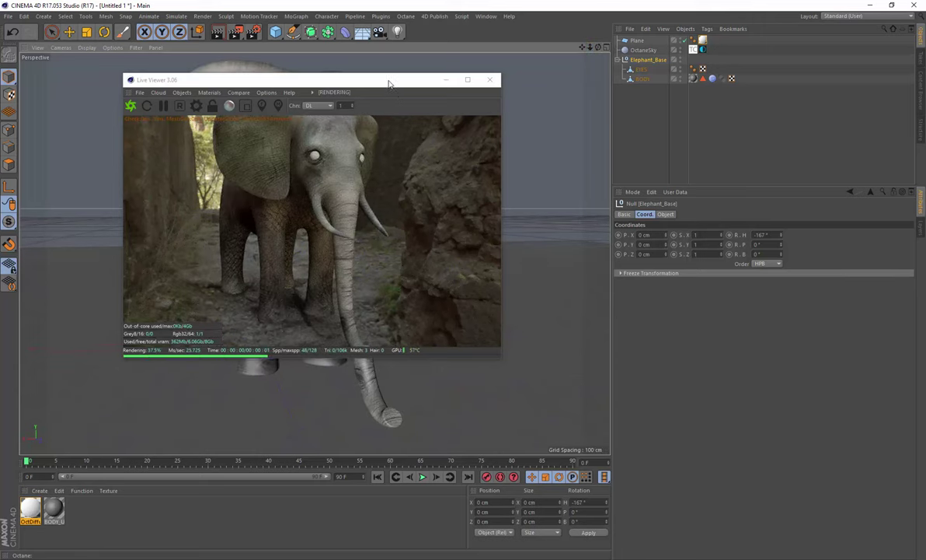
{"action": "left_click_drag", "start_coordinate": [390, 83], "coordinate": [404, 52]}
{"action": "left_click_drag", "start_coordinate": [517, 327], "coordinate": [652, 459]}
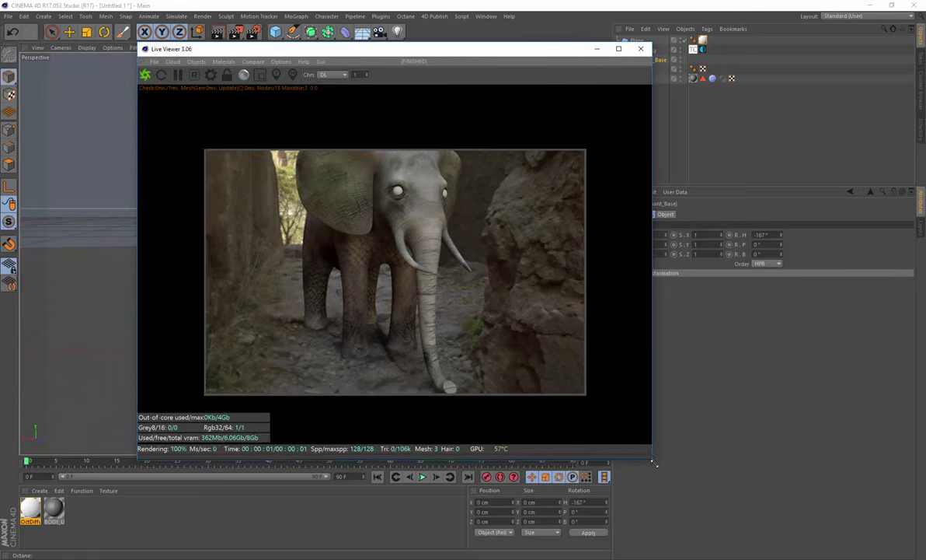
{"action": "left_click_drag", "start_coordinate": [495, 53], "coordinate": [458, 50]}
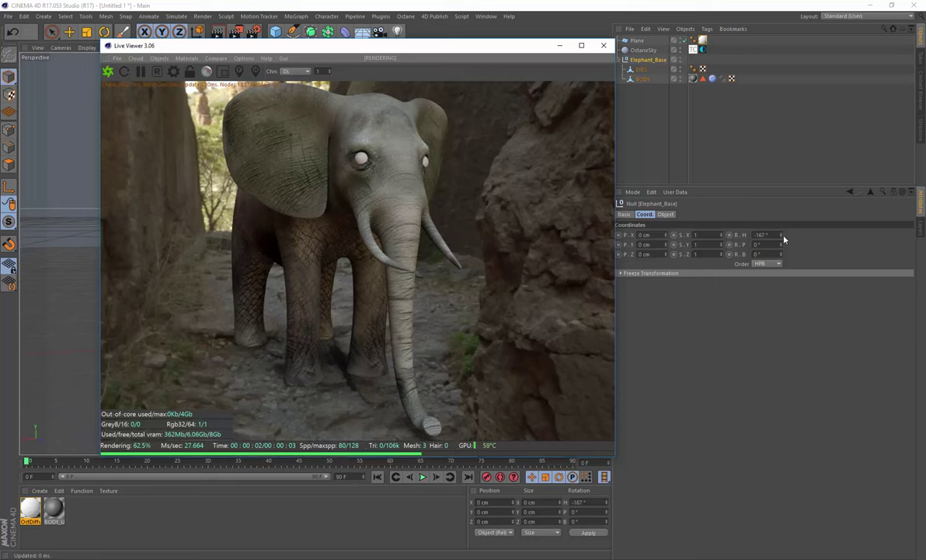
{"action": "left_click_drag", "start_coordinate": [785, 239], "coordinate": [786, 242]}
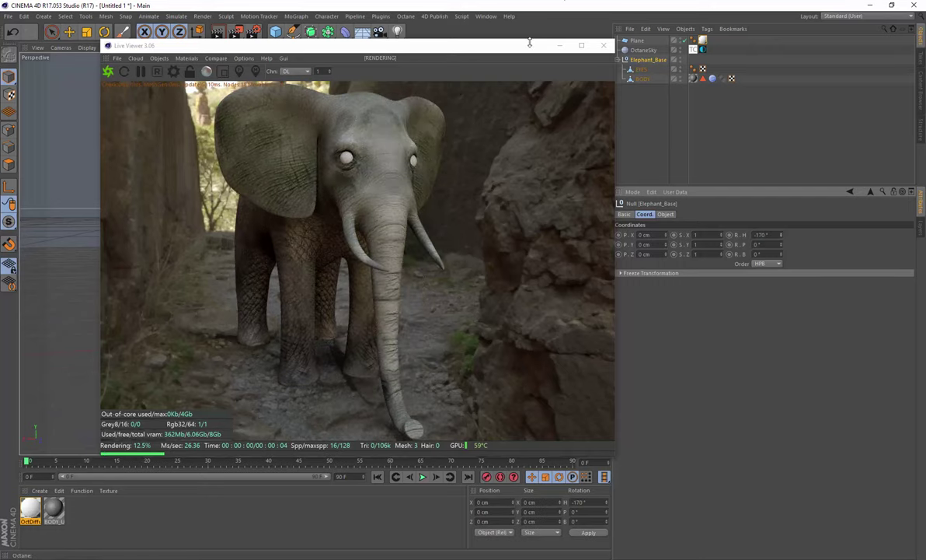
- Examine the textured elephant in the live render from the front, then from its side against the rock wall
{"action": "left_click_drag", "start_coordinate": [529, 43], "coordinate": [521, 63]}
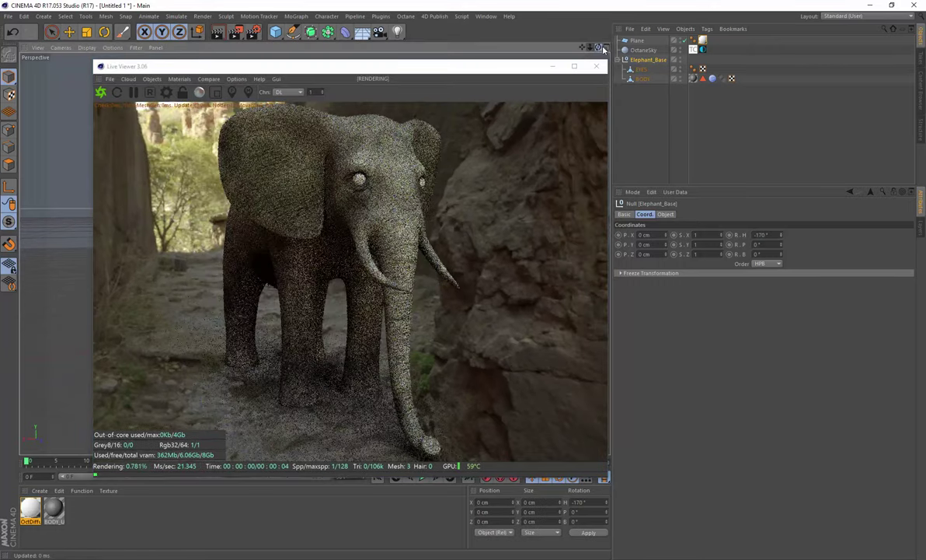
{"action": "mouse_move", "coordinate": [604, 50]}
{"action": "left_mouse_down"}
{"action": "mouse_move", "coordinate": [645, 51]}
{"action": "mouse_move", "coordinate": [597, 47]}
{"action": "left_mouse_up"}
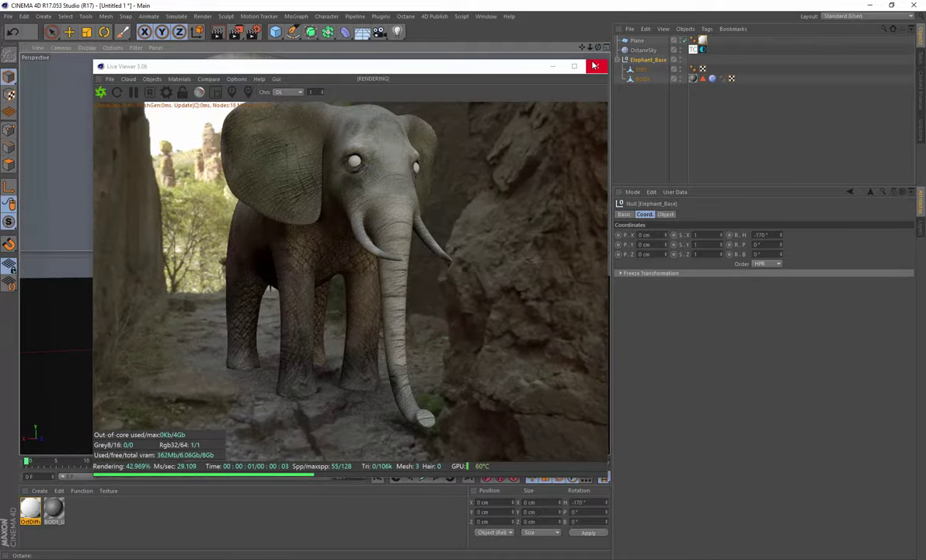
{"action": "left_click_drag", "start_coordinate": [598, 55], "coordinate": [526, 157]}
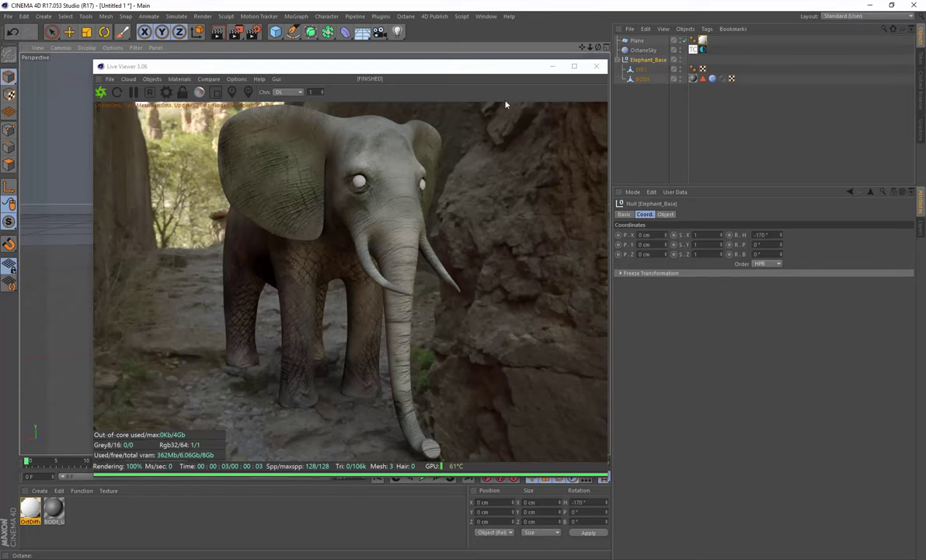
{"action": "mouse_move", "coordinate": [597, 49]}
{"action": "left_mouse_down"}
{"action": "mouse_move", "coordinate": [654, 55]}
{"action": "mouse_move", "coordinate": [598, 47]}
{"action": "left_mouse_up"}
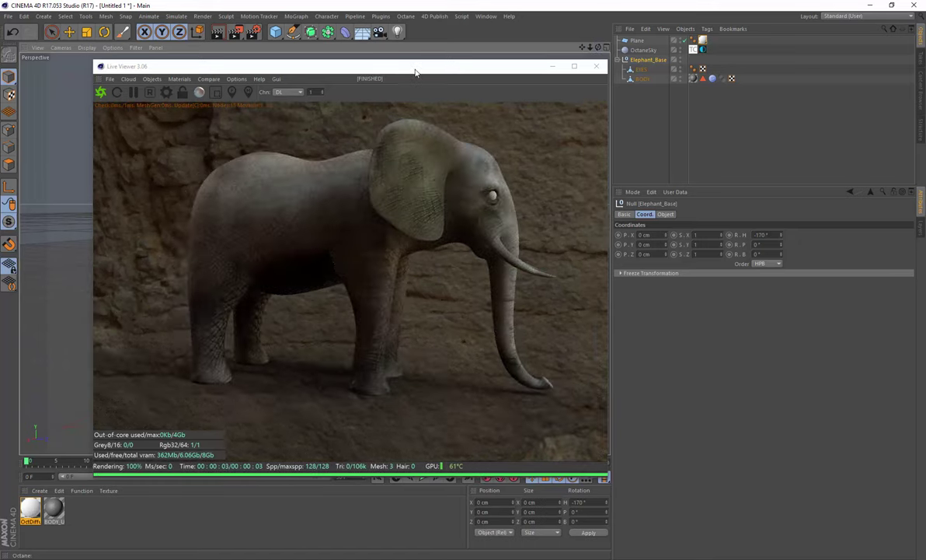
- Open the 4D Publish Content View and add a camera from the current side view of the elephant
{"action": "left_click_drag", "start_coordinate": [416, 72], "coordinate": [546, 82]}
{"action": "left_click", "coordinate": [435, 16]}
{"action": "left_click", "coordinate": [435, 41]}
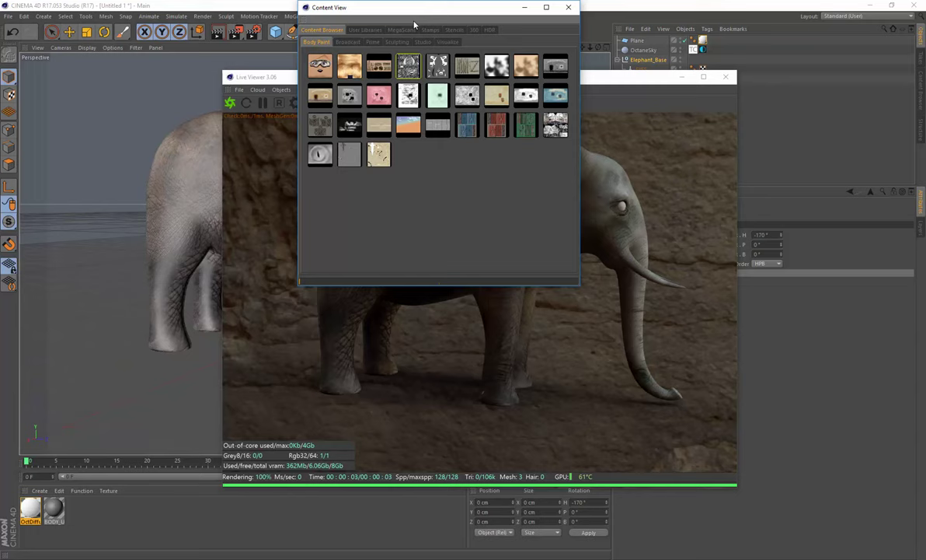
{"action": "left_click_drag", "start_coordinate": [420, 8], "coordinate": [421, 0]}
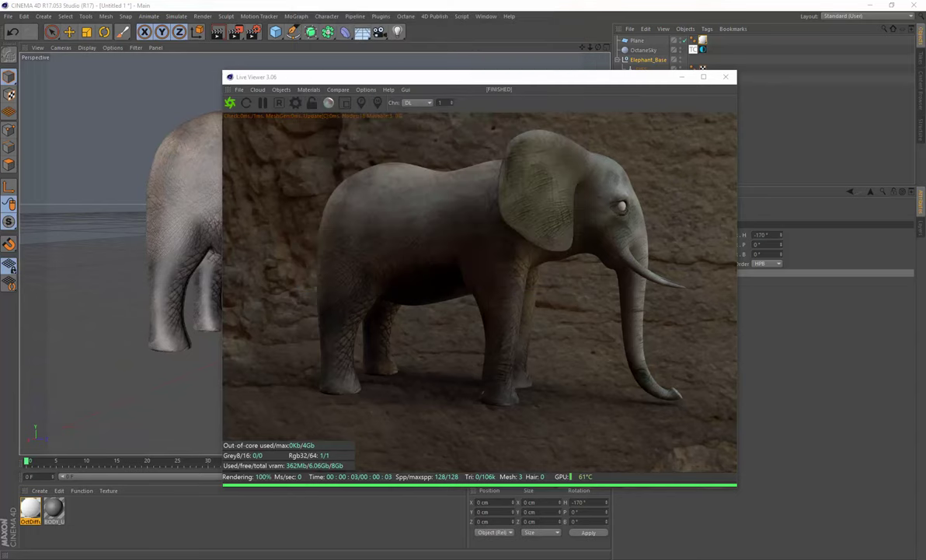
{"action": "left_click", "coordinate": [378, 32]}
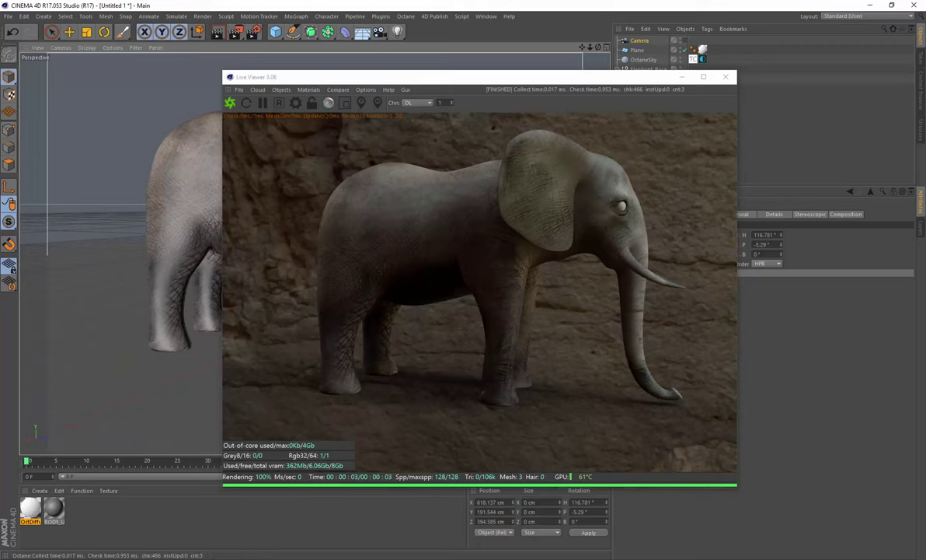
- Try the indoor living-room HDR from the Content View's HDR library, then light the elephant with the red-rock desert HDR
{"action": "left_click_drag", "start_coordinate": [497, 0], "coordinate": [149, 205]}
{"action": "left_click", "coordinate": [215, 223]}
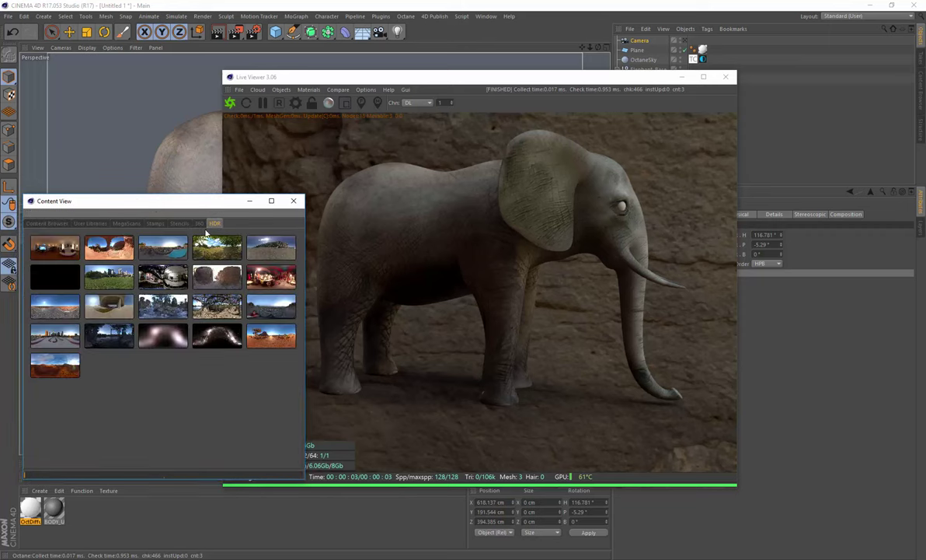
{"action": "left_click", "coordinate": [57, 251]}
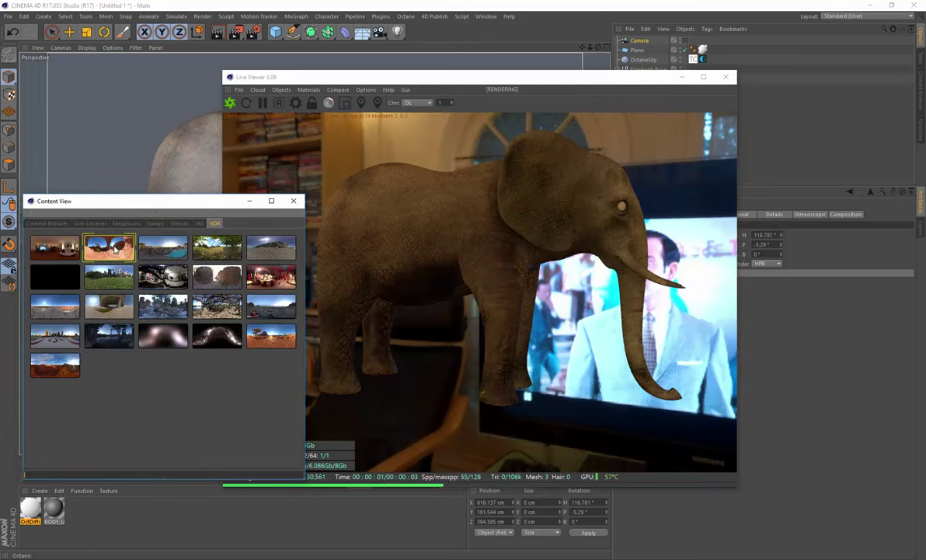
{"action": "left_click", "coordinate": [115, 249]}
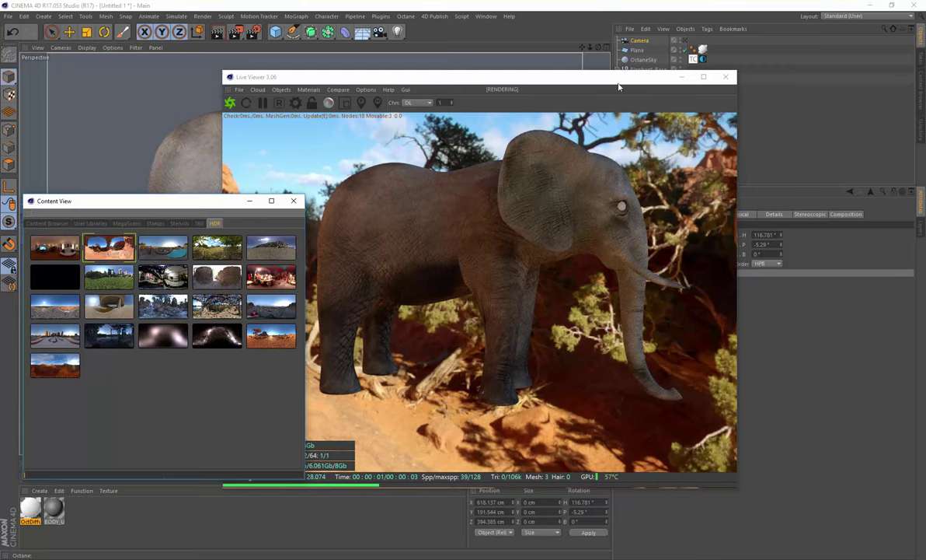
{"action": "left_click_drag", "start_coordinate": [618, 87], "coordinate": [710, 95]}
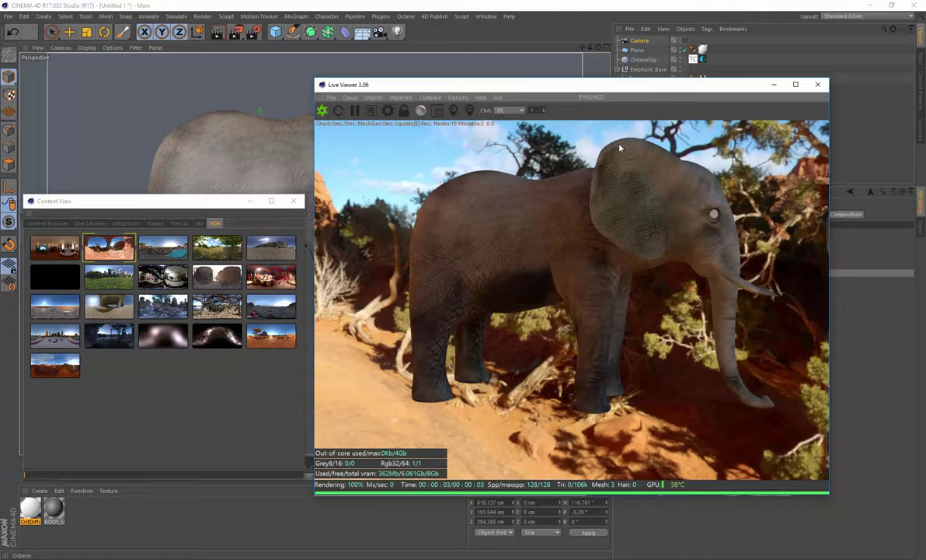
- Deselect the camera and reframe the live render to a front three-quarter view of the elephant
{"action": "mouse_move", "coordinate": [599, 46]}
{"action": "left_mouse_down"}
{"action": "mouse_move", "coordinate": [583, 56]}
{"action": "mouse_move", "coordinate": [602, 54]}
{"action": "mouse_move", "coordinate": [594, 39]}
{"action": "left_mouse_up"}
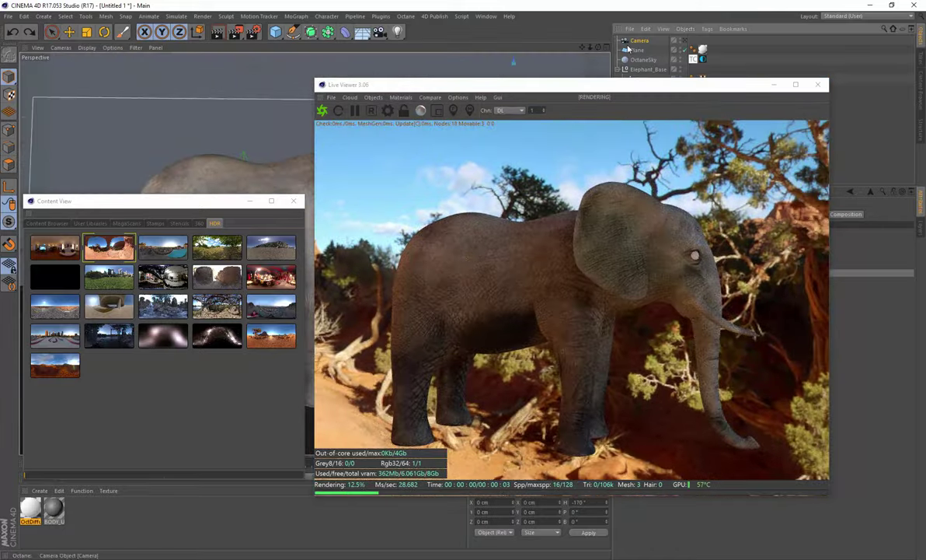
{"action": "key", "text": "ctrl+z"}
{"action": "key", "text": "ctrl+y"}
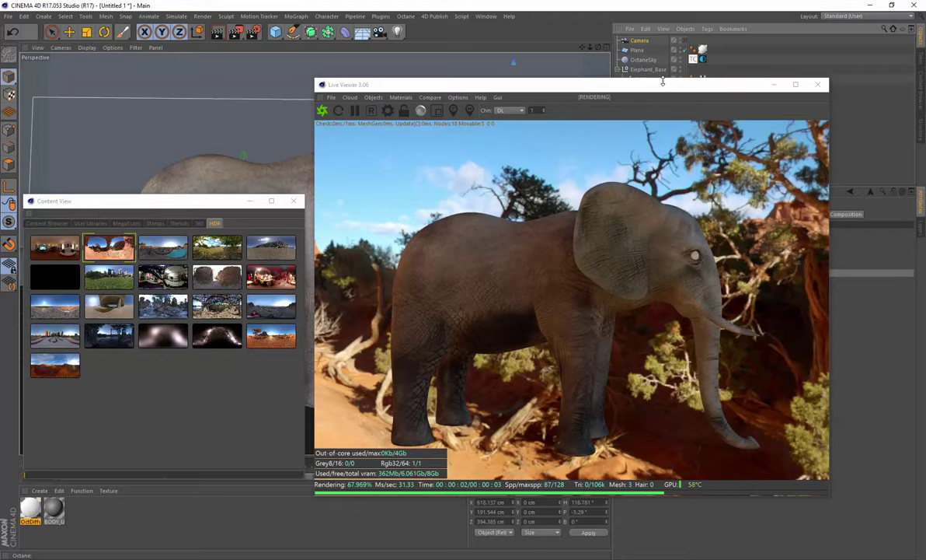
{"action": "left_click", "coordinate": [852, 143]}
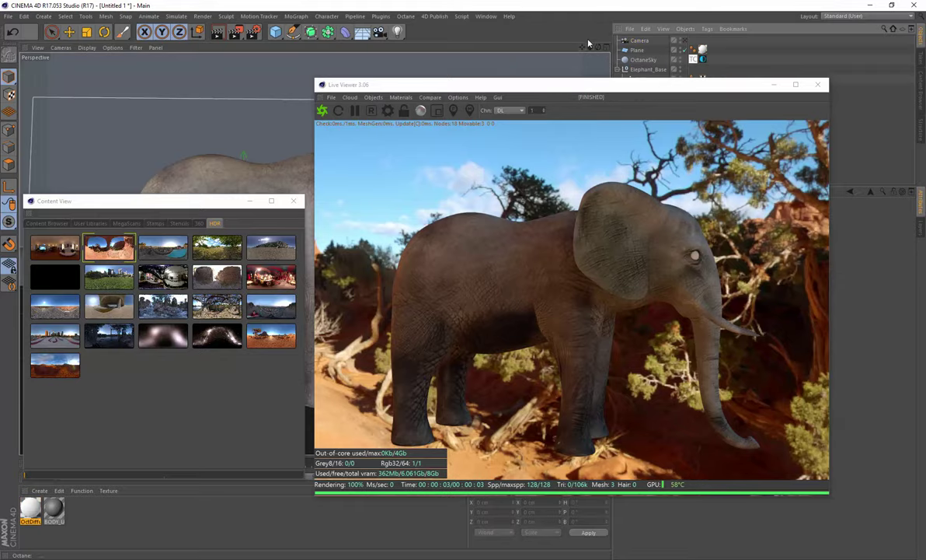
{"action": "left_click_drag", "start_coordinate": [588, 44], "coordinate": [4, 137]}
- Try several HDR environments on the elephant, including the grassy park and desert road, ending with the red desert under a cloudy sky
{"action": "left_click", "coordinate": [162, 249]}
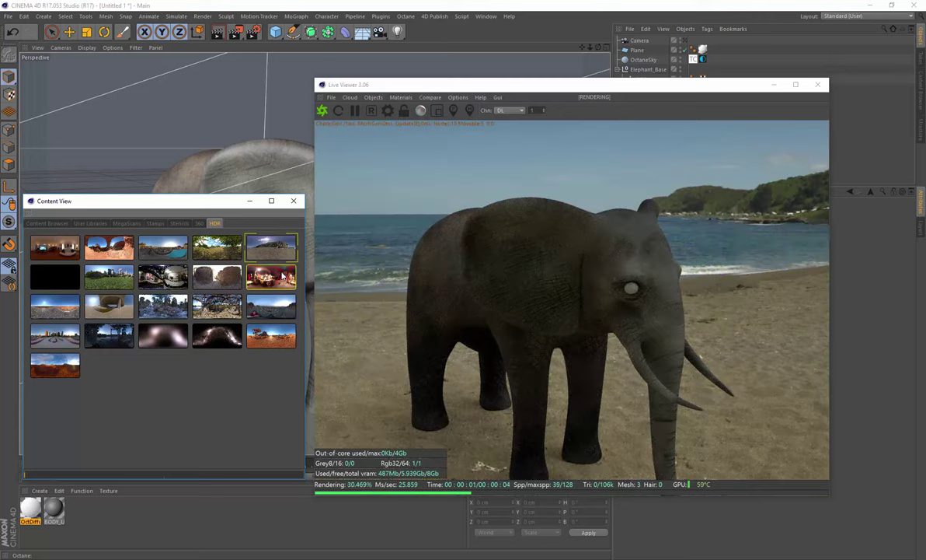
{"action": "left_click", "coordinate": [231, 278]}
{"action": "left_click", "coordinate": [173, 277]}
{"action": "left_click", "coordinate": [117, 280]}
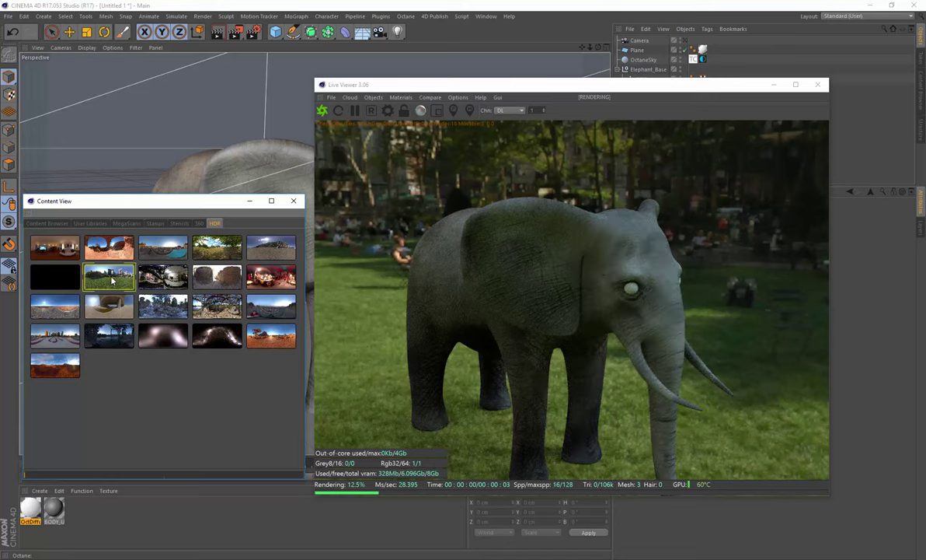
{"action": "left_click", "coordinate": [62, 272]}
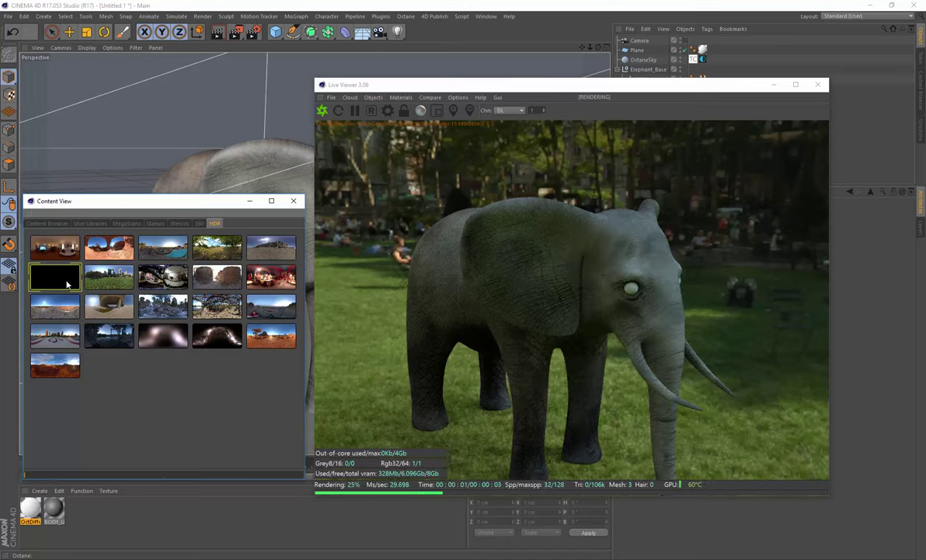
{"action": "left_click", "coordinate": [54, 305]}
{"action": "left_click", "coordinate": [66, 334]}
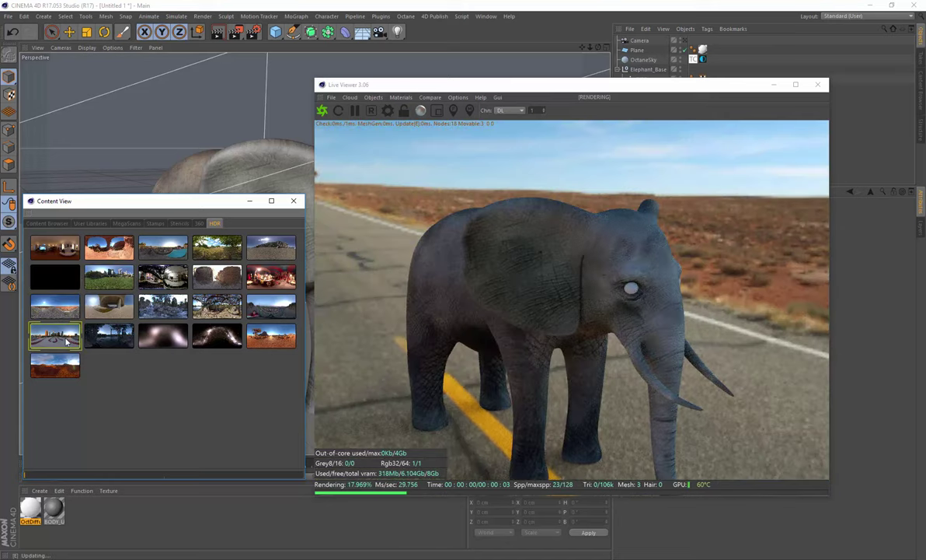
{"action": "left_click", "coordinate": [55, 365]}
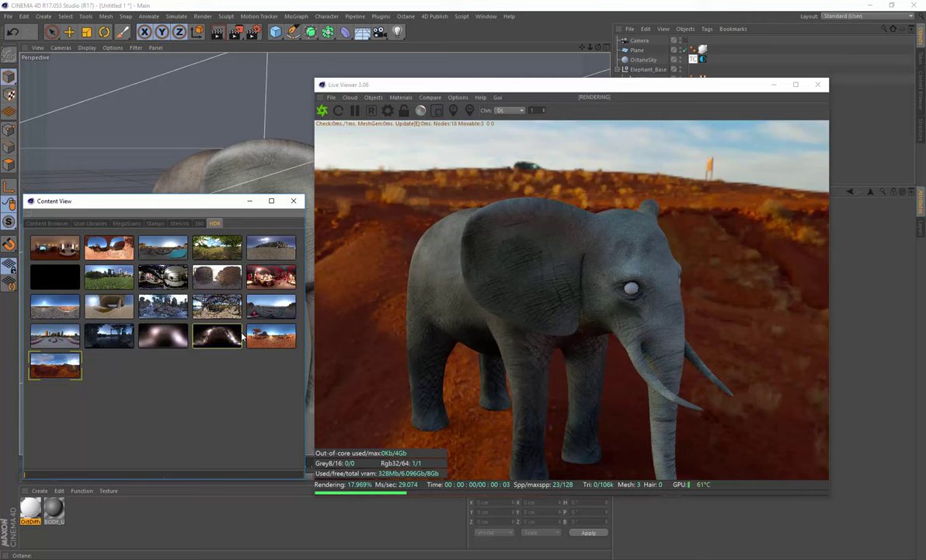
- Light the elephant with the sunlit desert-road HDR and reframe it smaller, side-on, in front of the tree
{"action": "left_click", "coordinate": [272, 336]}
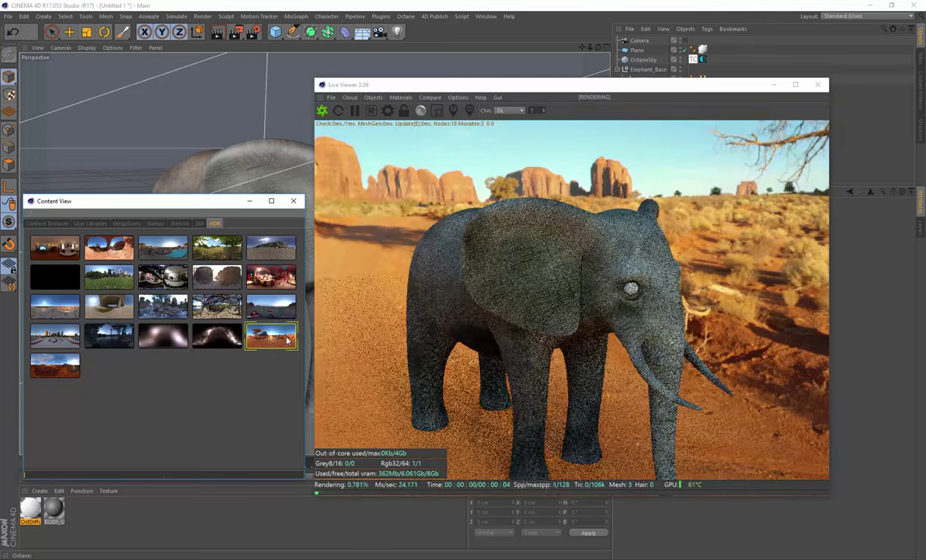
{"action": "left_click", "coordinate": [623, 269]}
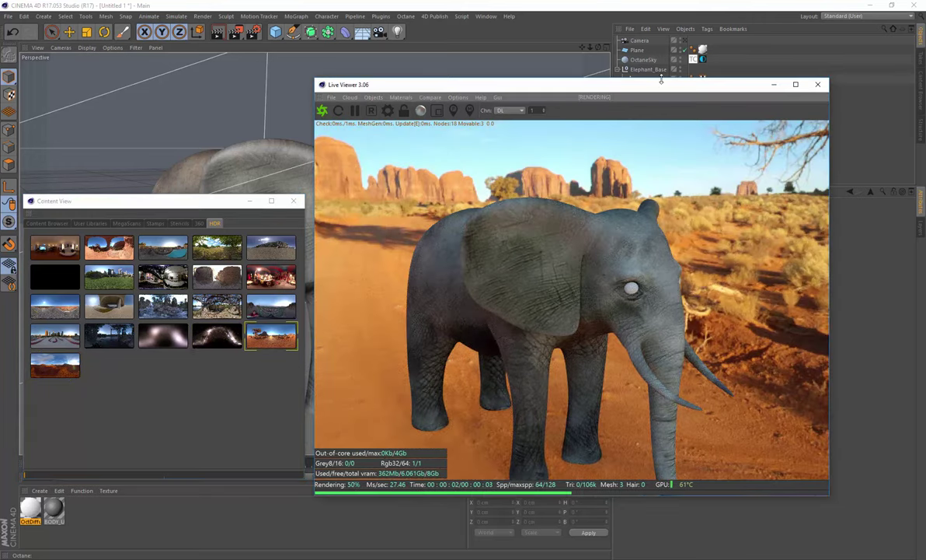
{"action": "left_click_drag", "start_coordinate": [598, 47], "coordinate": [701, 47]}
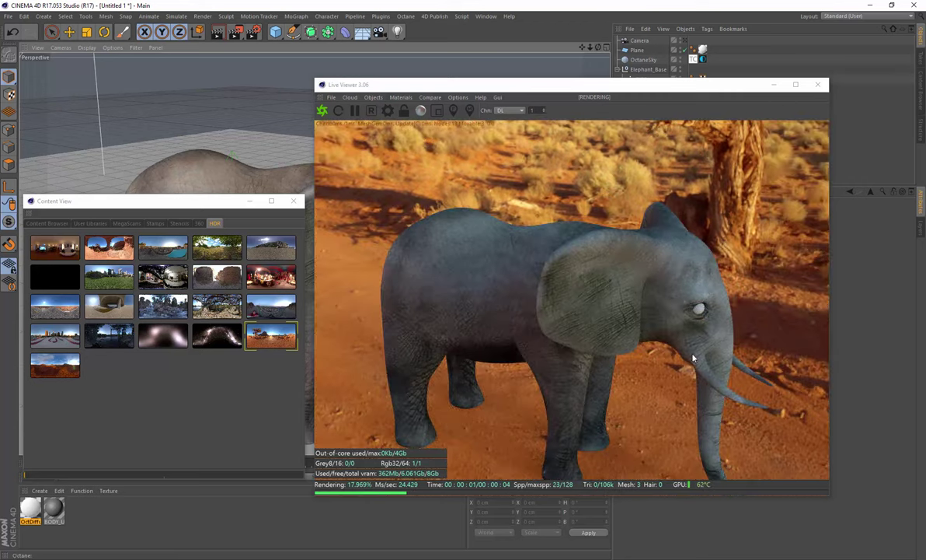
{"action": "left_click", "coordinate": [617, 272]}
{"action": "left_click_drag", "start_coordinate": [620, 290], "coordinate": [600, 259]}
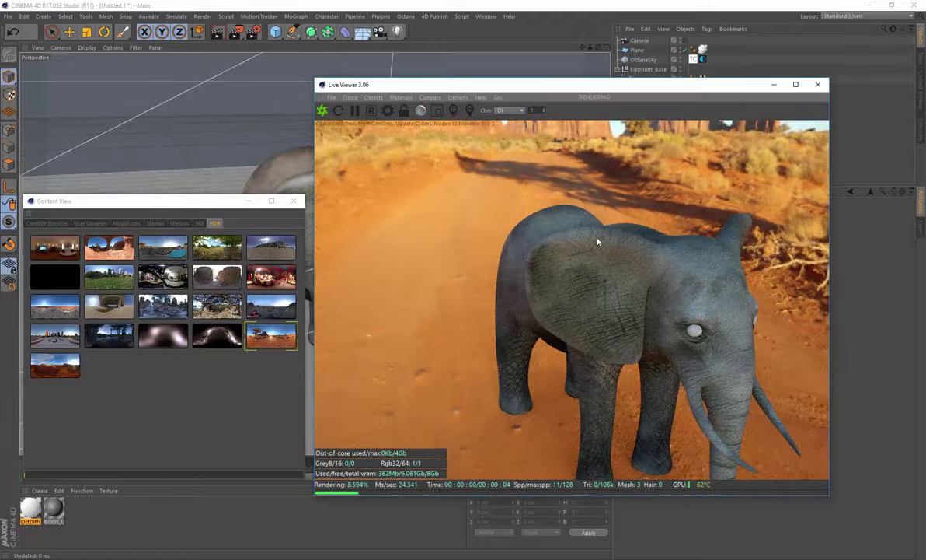
{"action": "left_click_drag", "start_coordinate": [590, 48], "coordinate": [541, 59]}
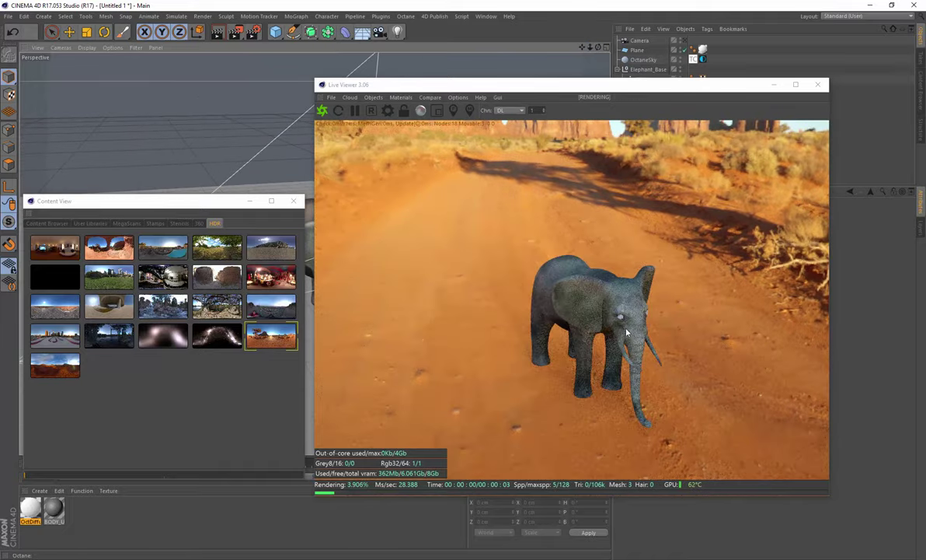
{"action": "left_click_drag", "start_coordinate": [627, 332], "coordinate": [663, 321]}
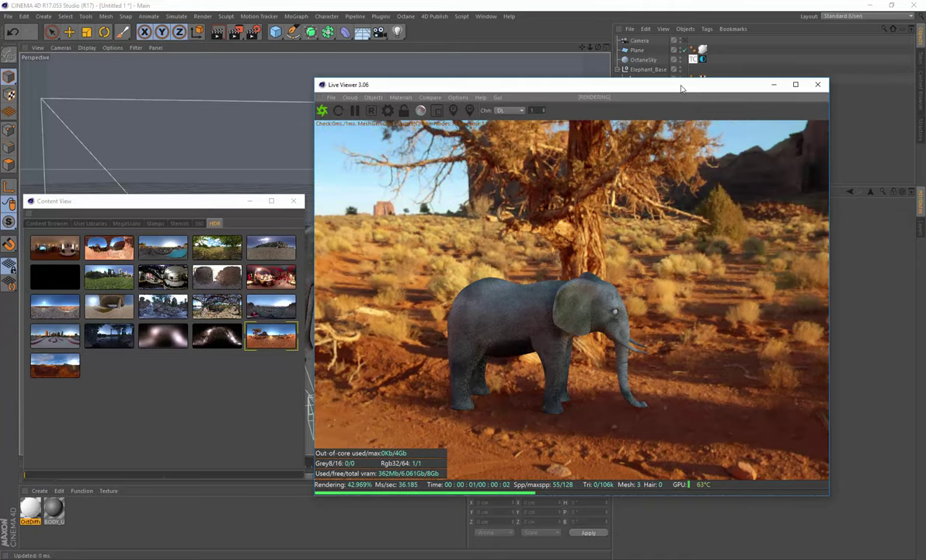
{"action": "left_click_drag", "start_coordinate": [680, 88], "coordinate": [577, 94]}
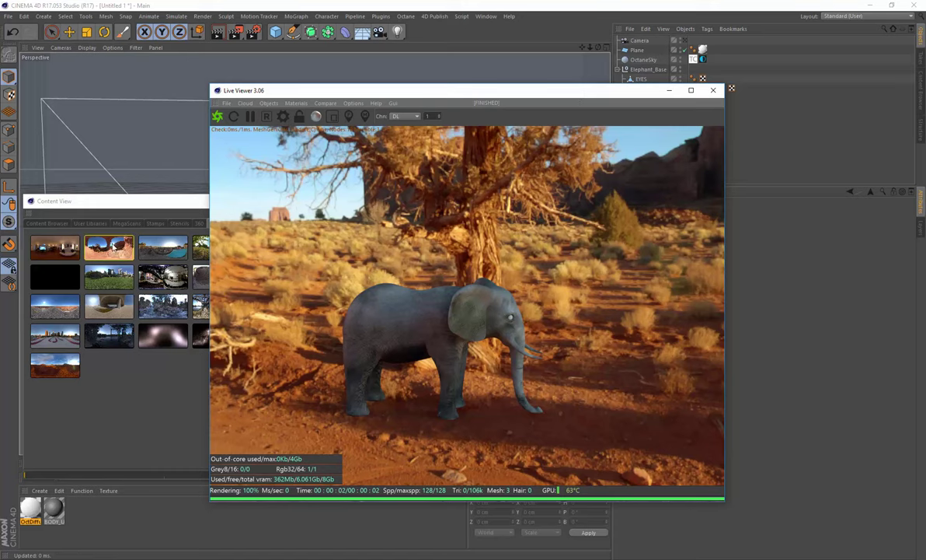
- Try the palm-lined terrace and grassy park HDRs on the elephant, ending with the dark rock-wall environment
{"action": "left_click_drag", "start_coordinate": [334, 101], "coordinate": [485, 92]}
{"action": "left_click", "coordinate": [62, 246]}
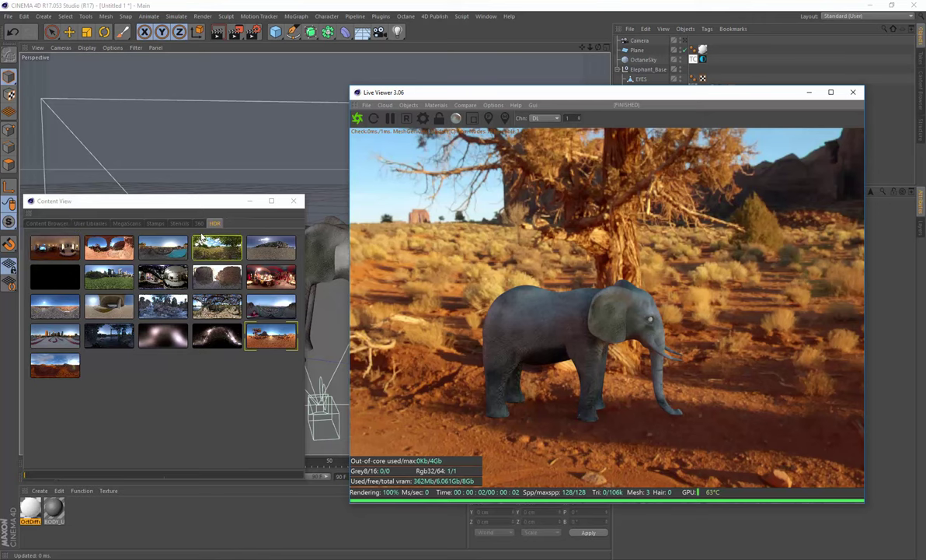
{"action": "left_click", "coordinate": [161, 248]}
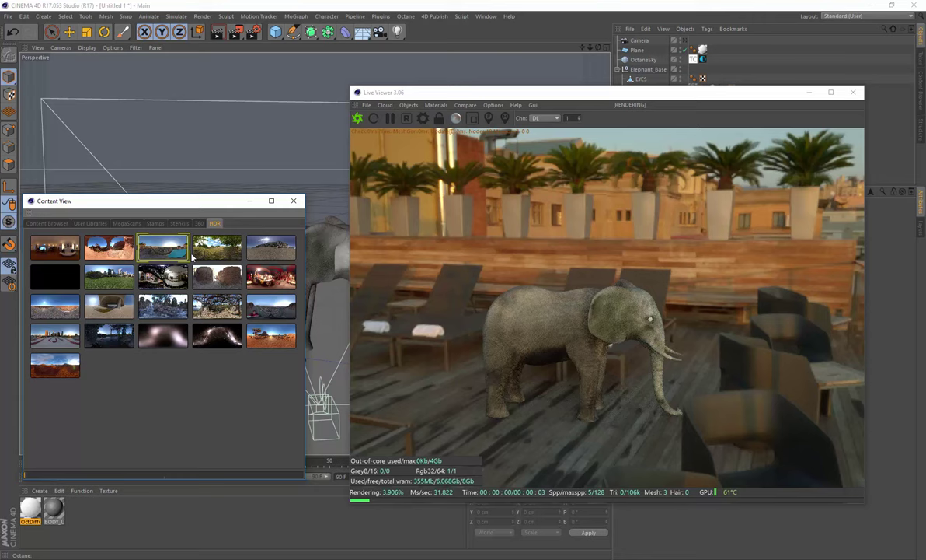
{"action": "left_click", "coordinate": [195, 254]}
{"action": "left_click", "coordinate": [252, 252]}
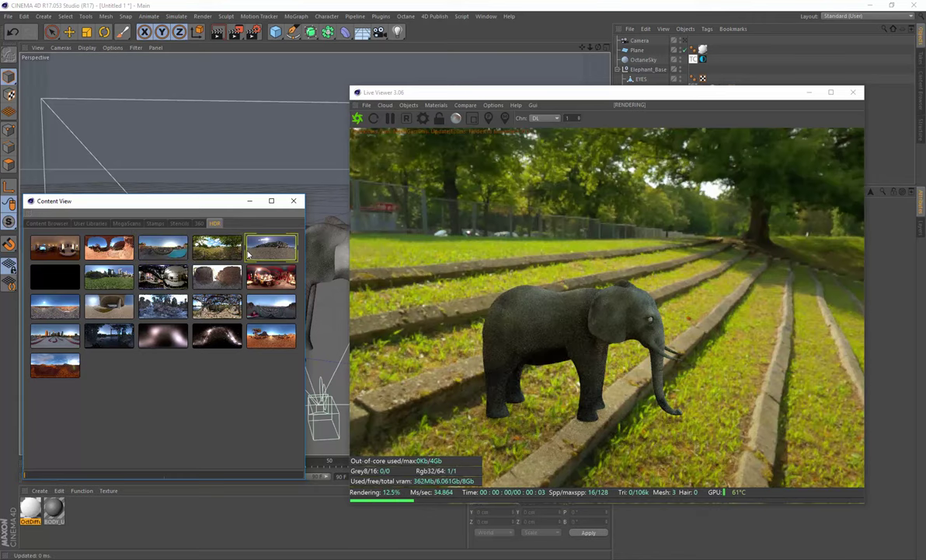
{"action": "left_click", "coordinate": [219, 280]}
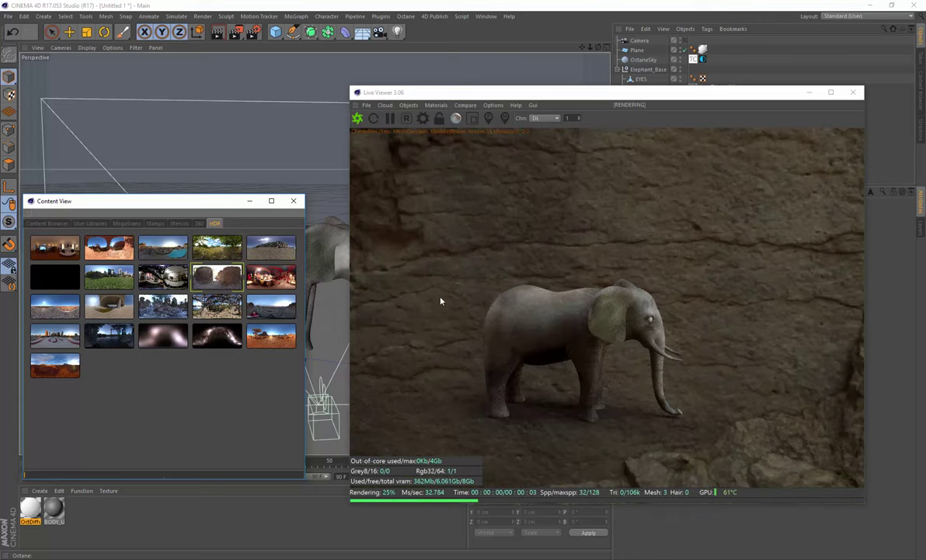
- Look through the scene camera and orbit it to a closer, slightly three-quarter view of the elephant
{"action": "left_click_drag", "start_coordinate": [687, 93], "coordinate": [622, 85]}
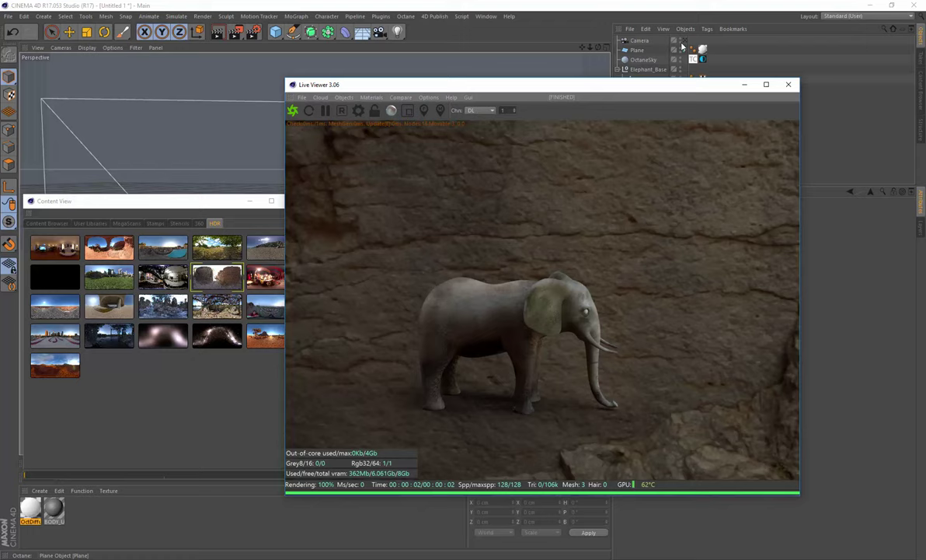
{"action": "left_click", "coordinate": [687, 41]}
{"action": "left_click", "coordinate": [687, 41]}
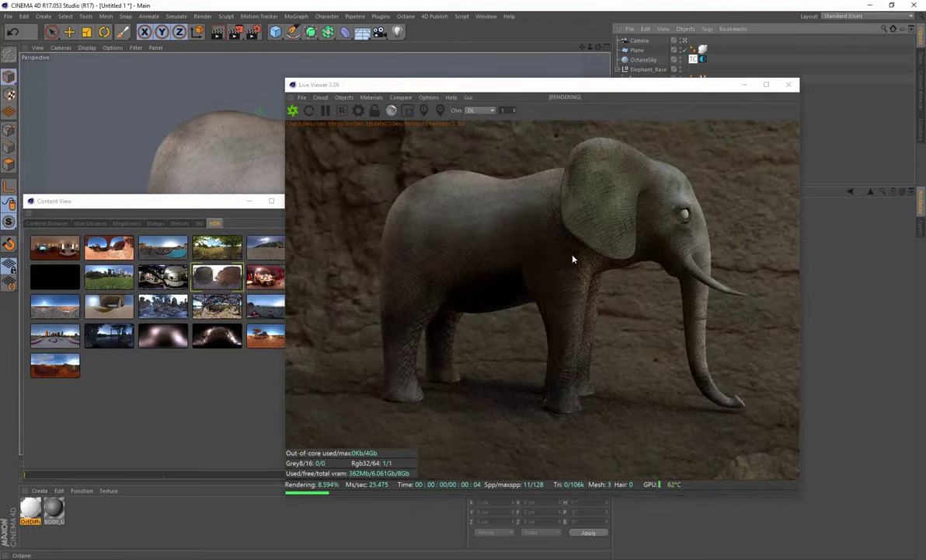
{"action": "left_click_drag", "start_coordinate": [598, 48], "coordinate": [588, 49]}
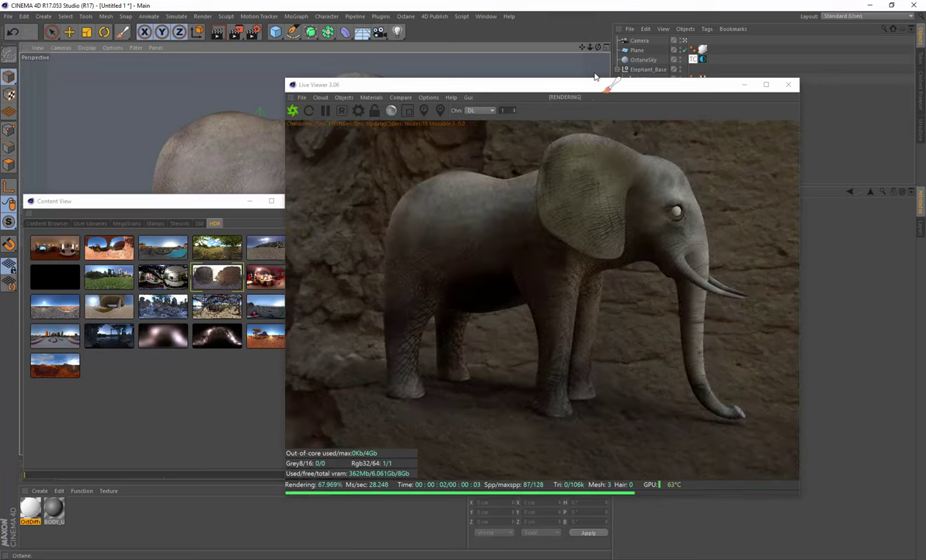
{"action": "left_click_drag", "start_coordinate": [676, 90], "coordinate": [656, 91]}
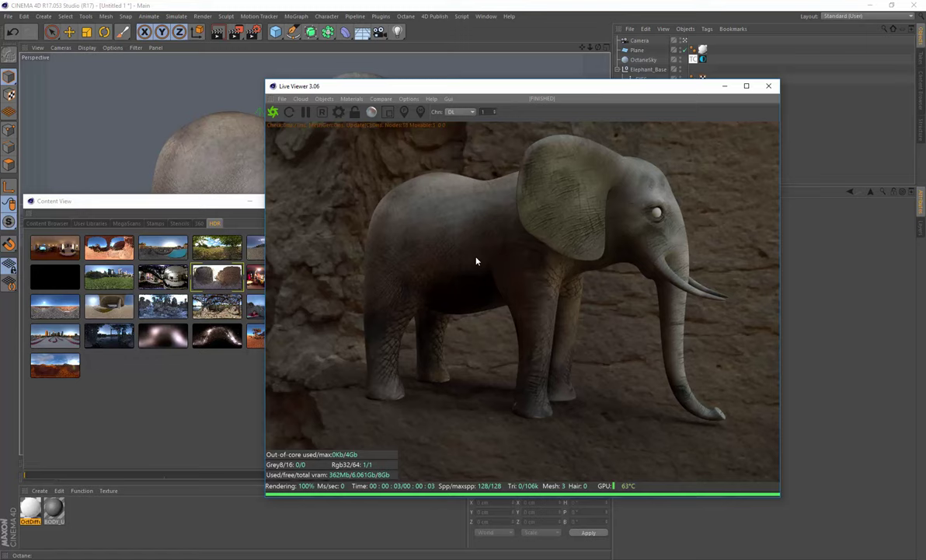